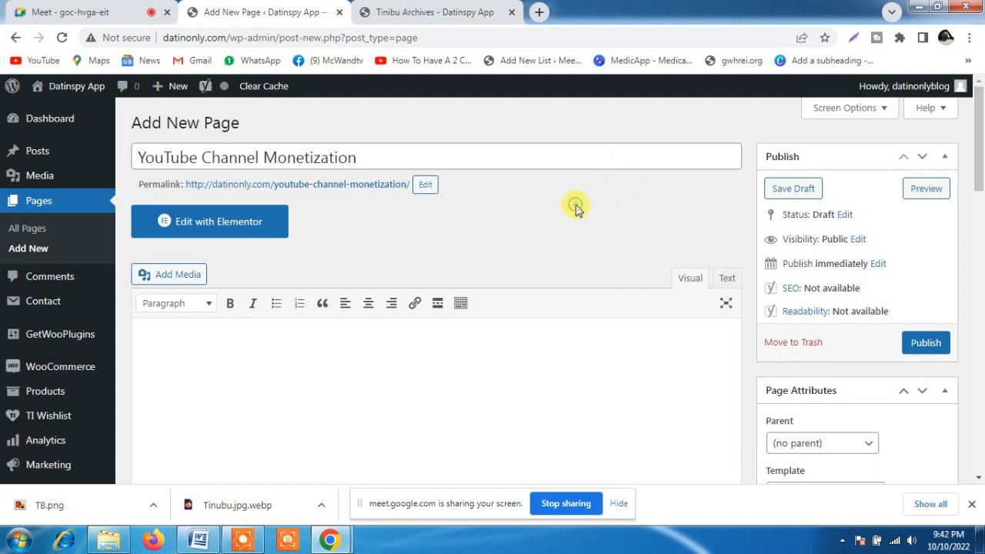
# Set the YouTube Channel Monetization page's template to Elementor Canvas
pyautogui.moveTo(981, 114); pyautogui.dragTo(980, 183)
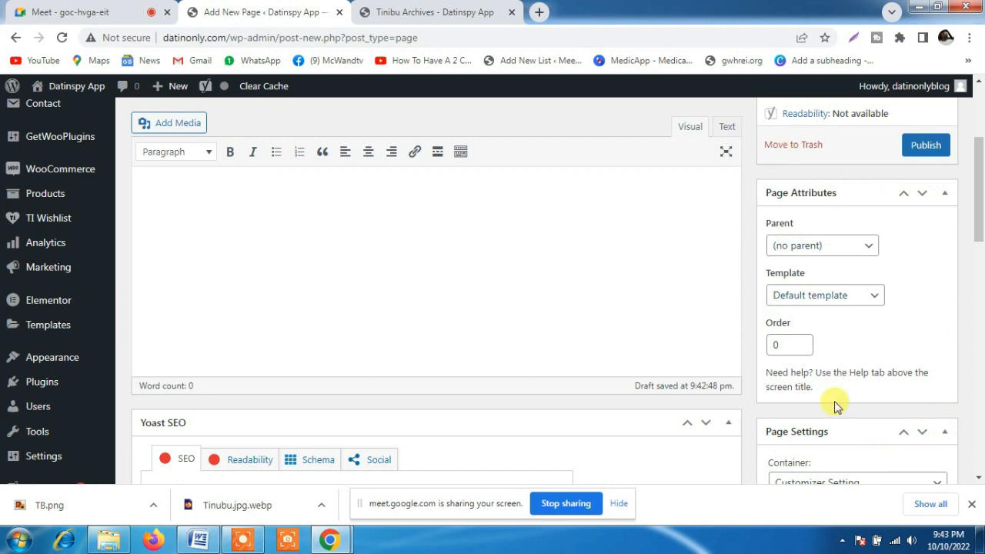
pyautogui.click(829, 303)
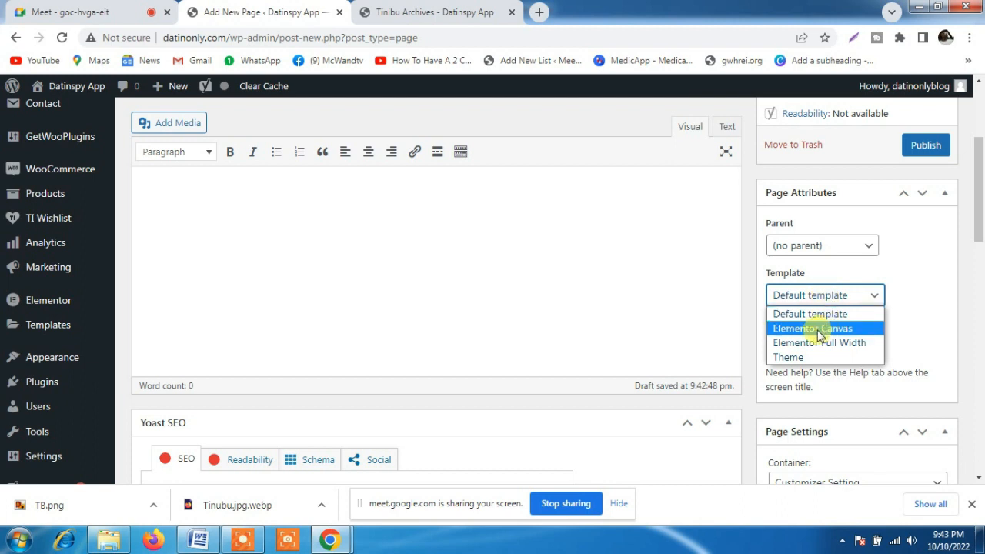
pyautogui.click(820, 331)
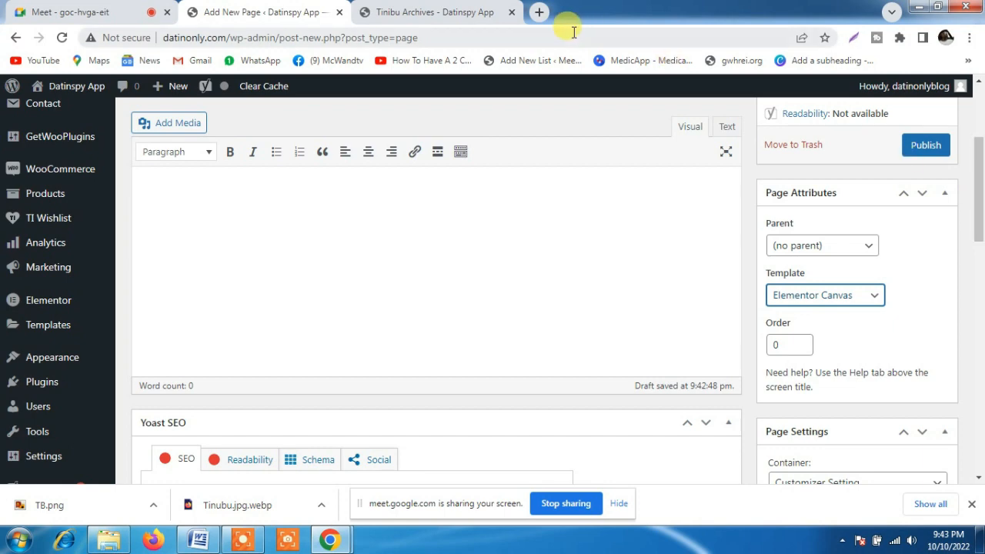
# Examine the header, sidebar and footer of the Tinibu Archives page, and return to the new page's editor
pyautogui.click(397, 8)
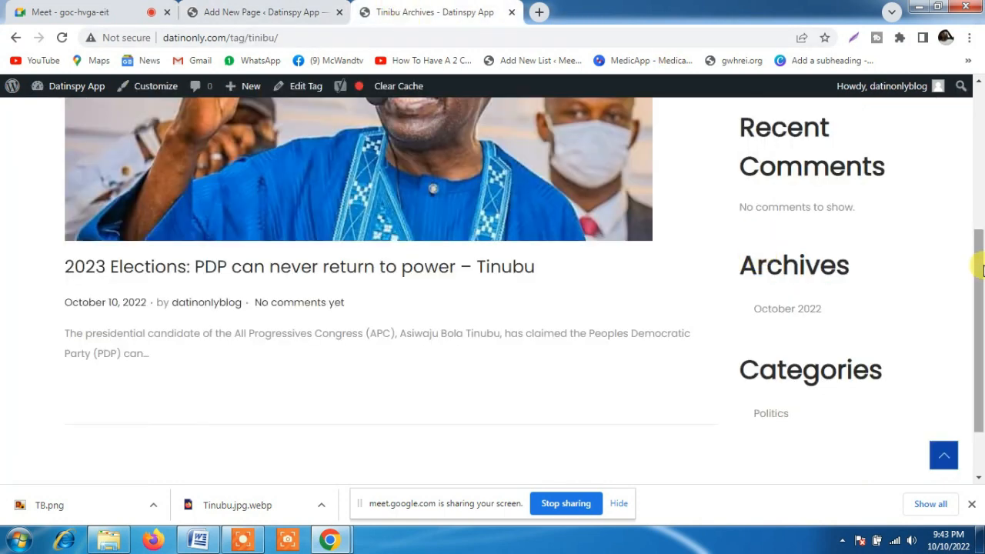
pyautogui.moveTo(980, 266); pyautogui.dragTo(980, 81)
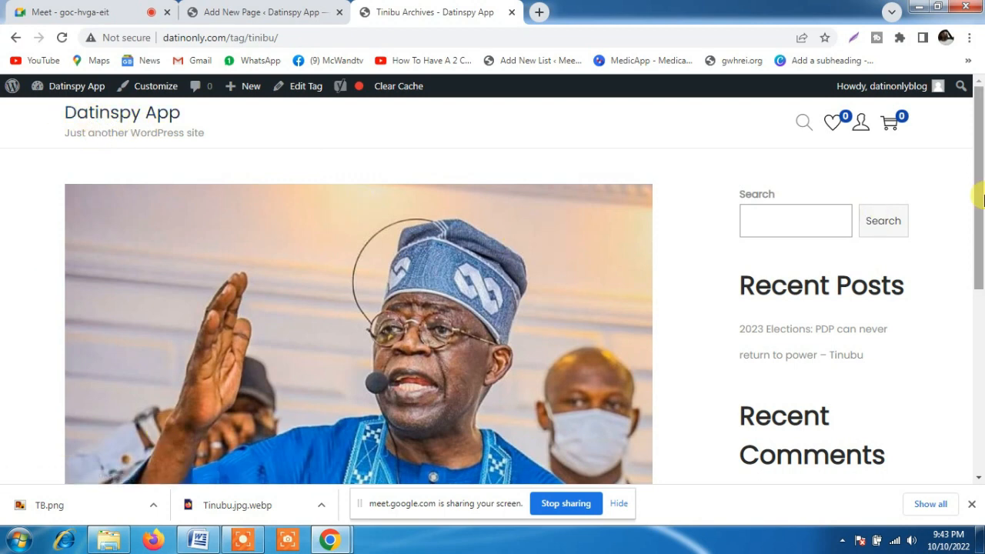
pyautogui.moveTo(977, 196); pyautogui.dragTo(977, 496)
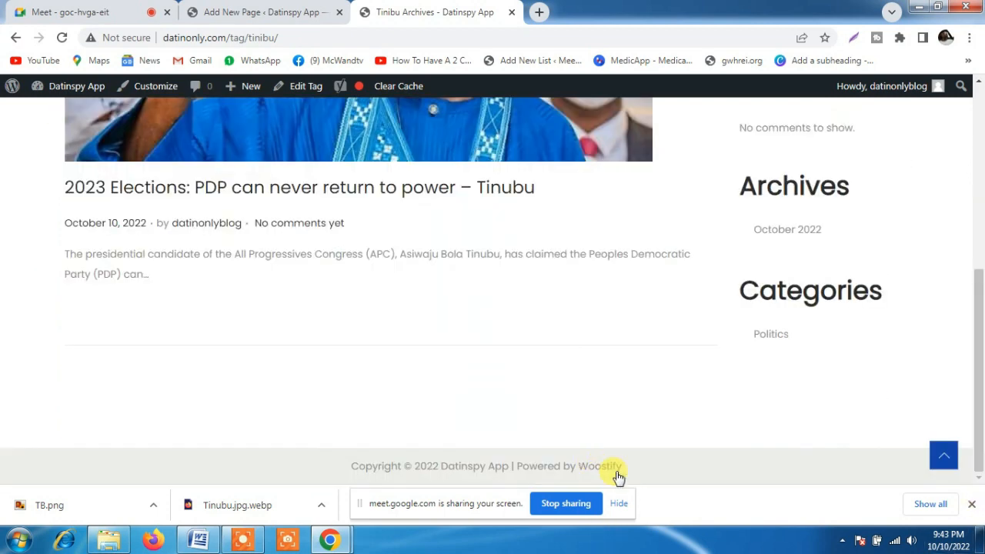
pyautogui.moveTo(981, 361); pyautogui.dragTo(978, 134)
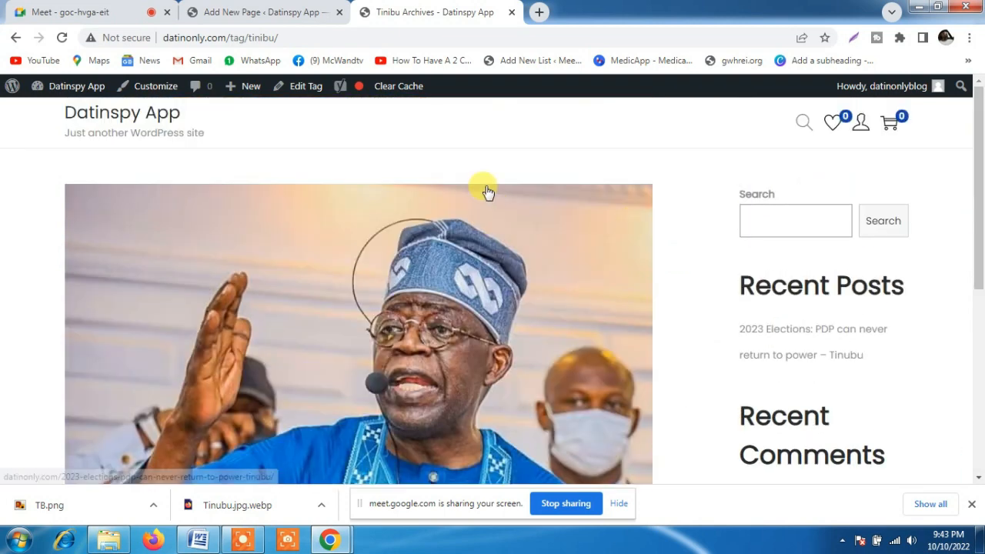
pyautogui.click(261, 11)
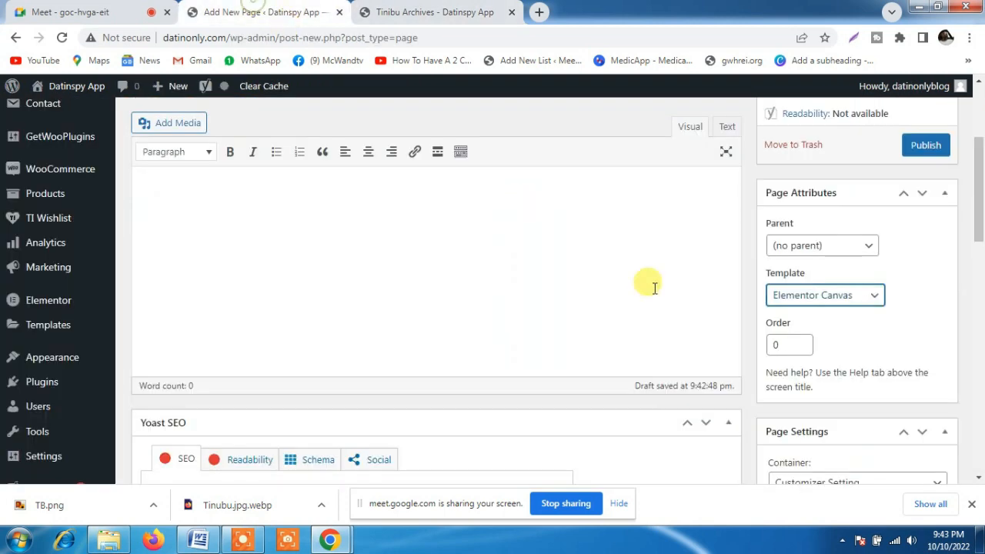
# Publish the YouTube Channel Monetization page and open it in a new browser tab placed beside its editor
pyautogui.moveTo(976, 194); pyautogui.dragTo(978, 170)
pyautogui.click(933, 233)
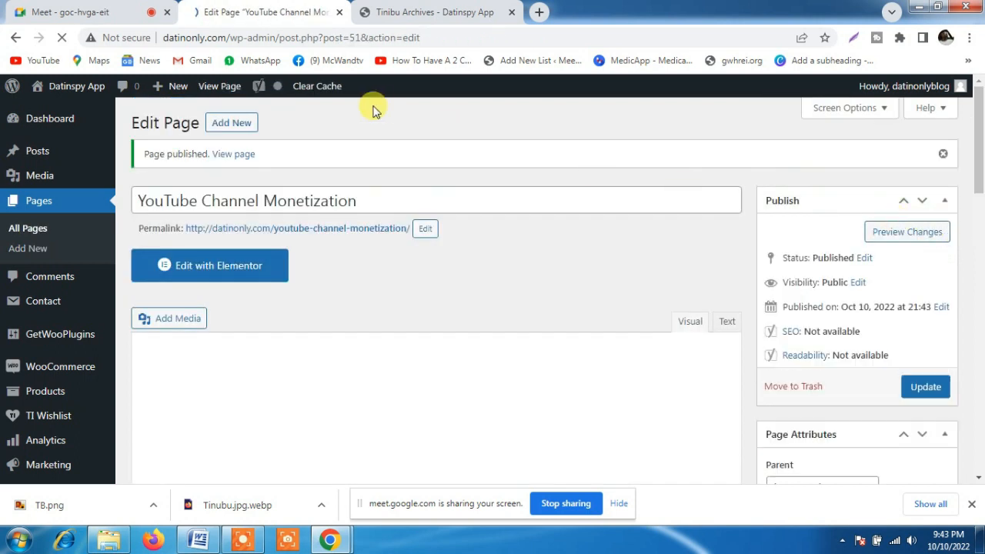
pyautogui.rightClick(231, 155)
pyautogui.click(268, 164)
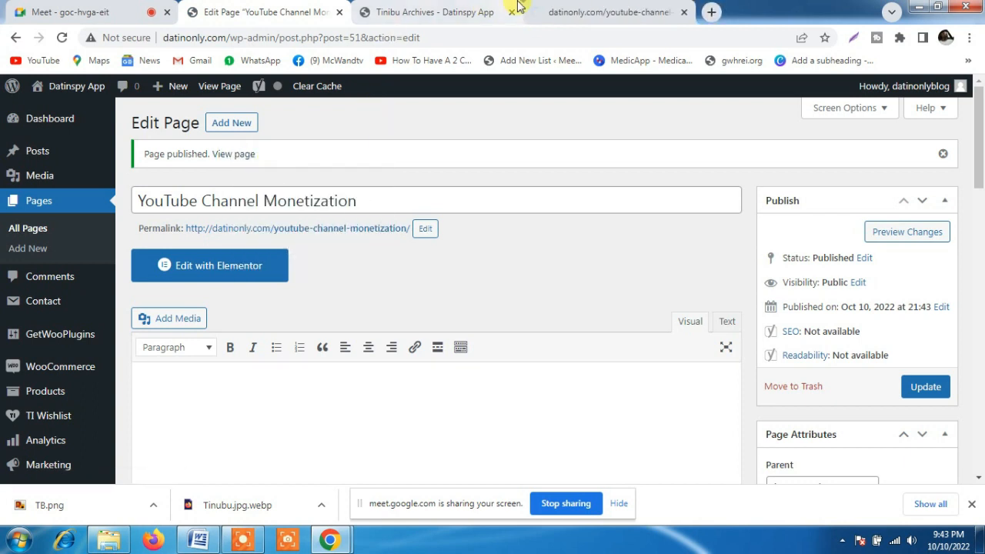
pyautogui.moveTo(588, 15); pyautogui.dragTo(433, 9)
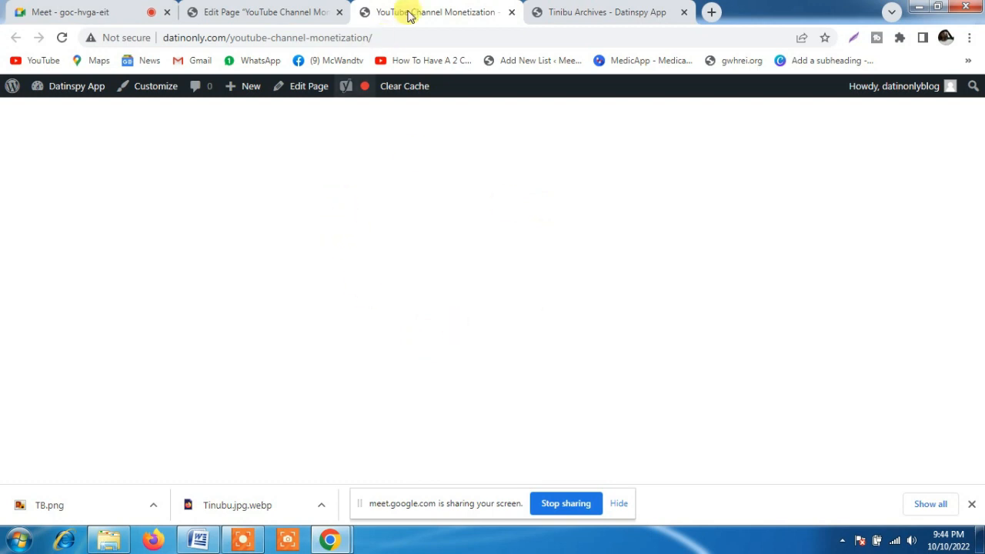
# Check the published page's address and compare its layout with the Tinibu Archives page
pyautogui.click(403, 37)
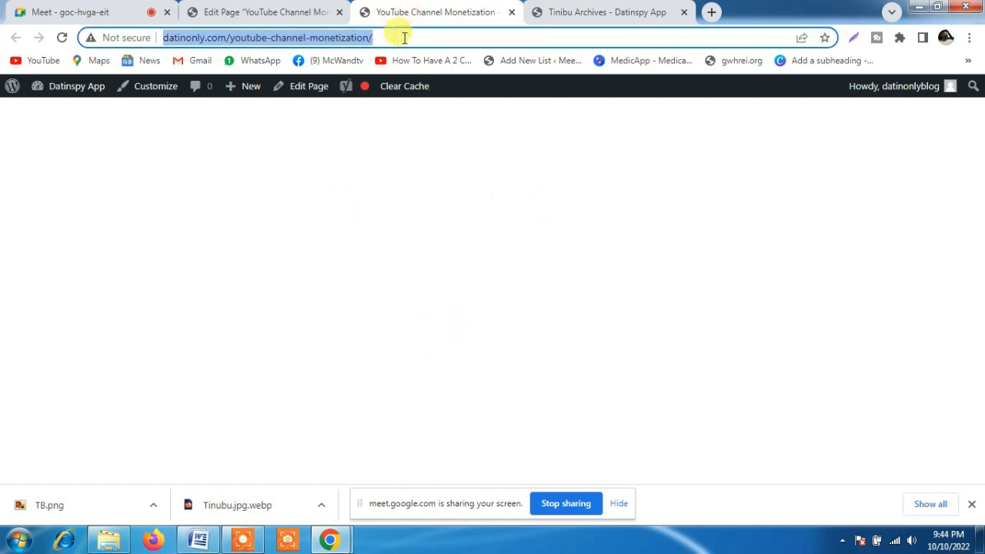
pyautogui.click(405, 193)
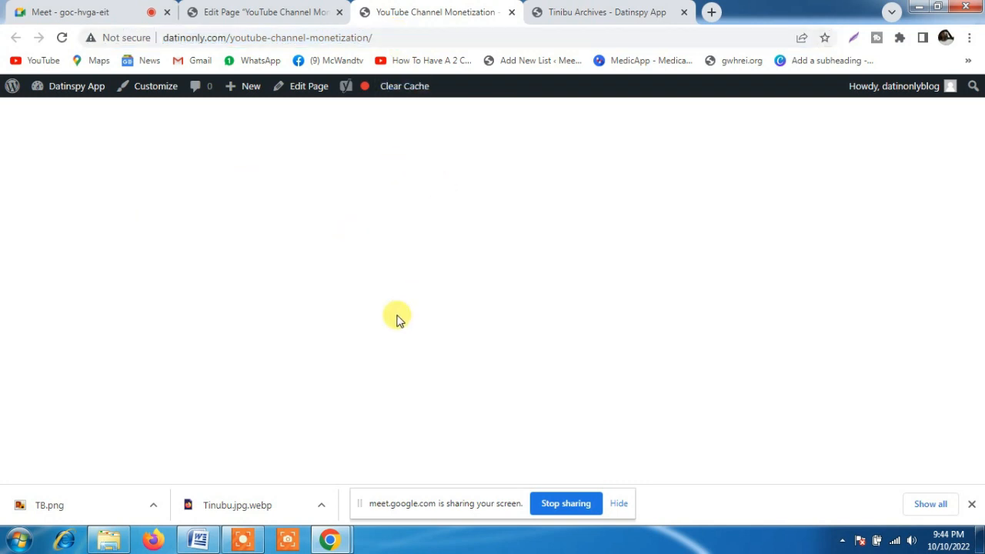
pyautogui.click(597, 11)
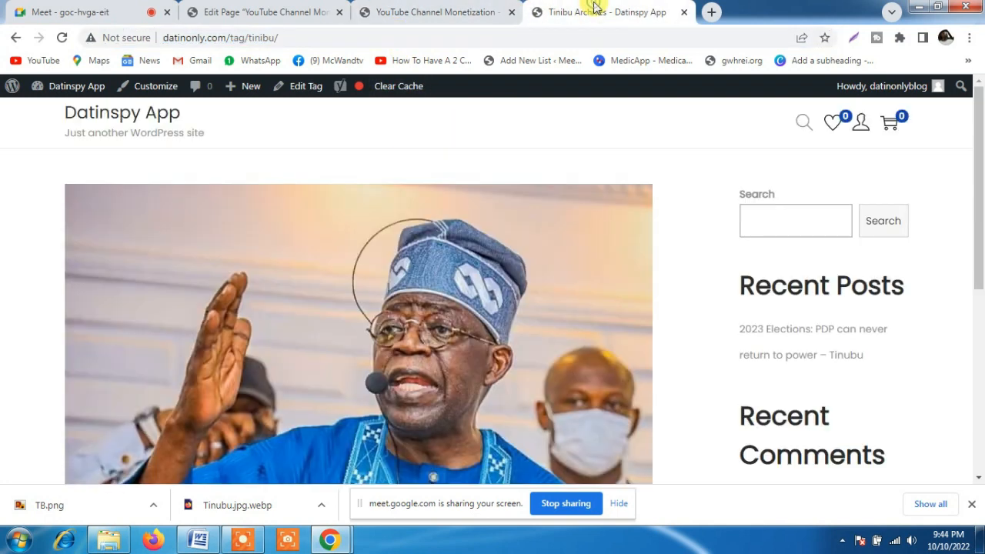
pyautogui.click(421, 9)
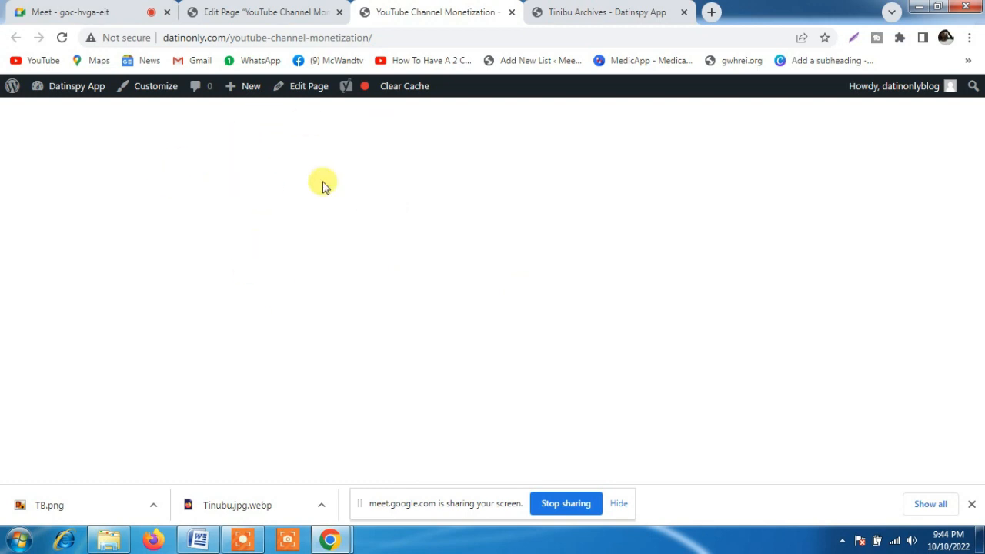
# Open the published page for editing and close the Tinibu Archives page
pyautogui.click(305, 89)
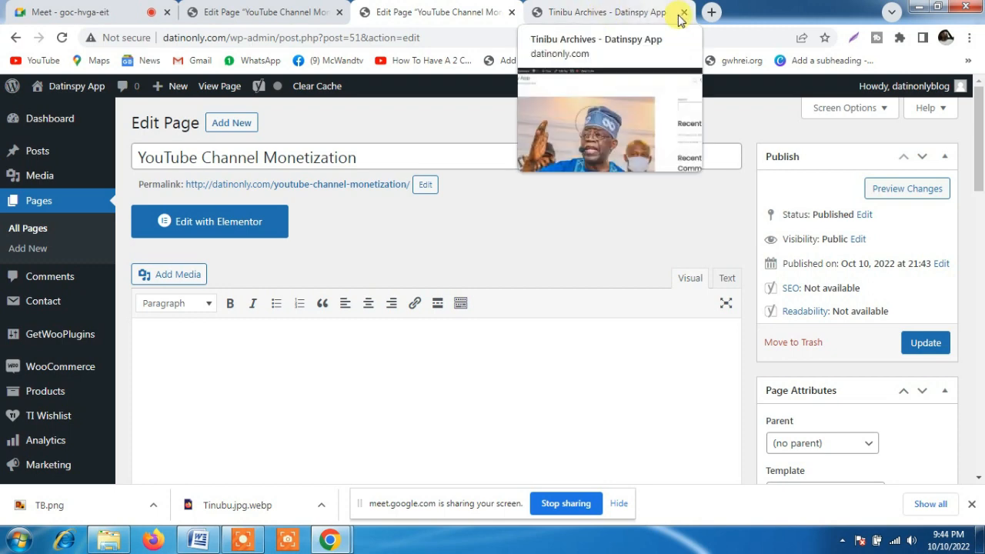
pyautogui.click(647, 14)
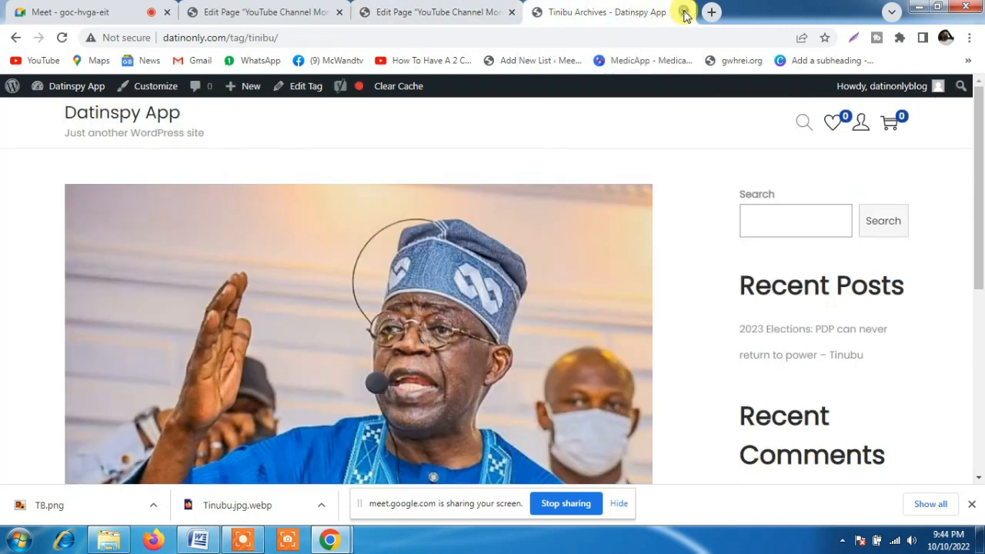
pyautogui.click(684, 12)
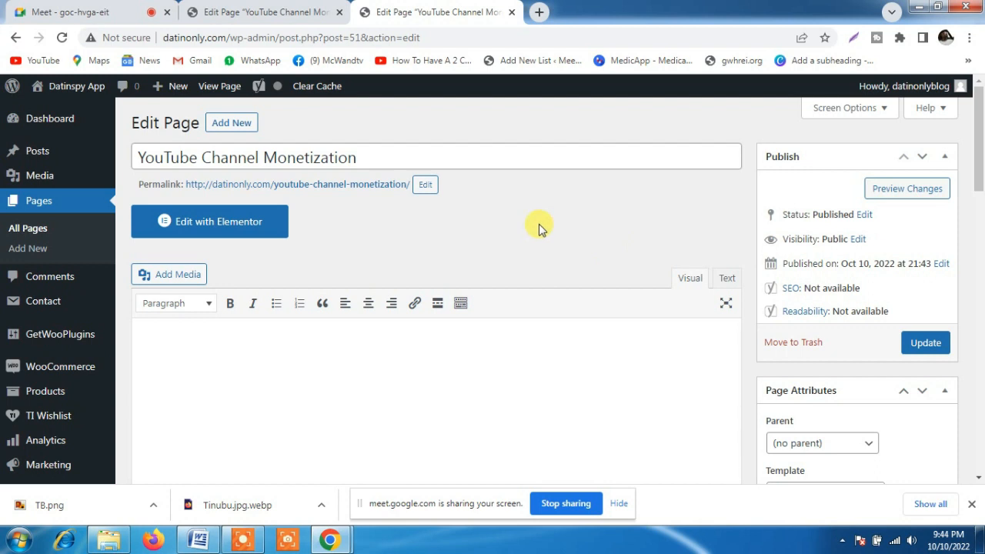
# Open the YouTube Channel Monetization page in the Elementor editor and dismiss the Yoast SEO notice
pyautogui.click(204, 222)
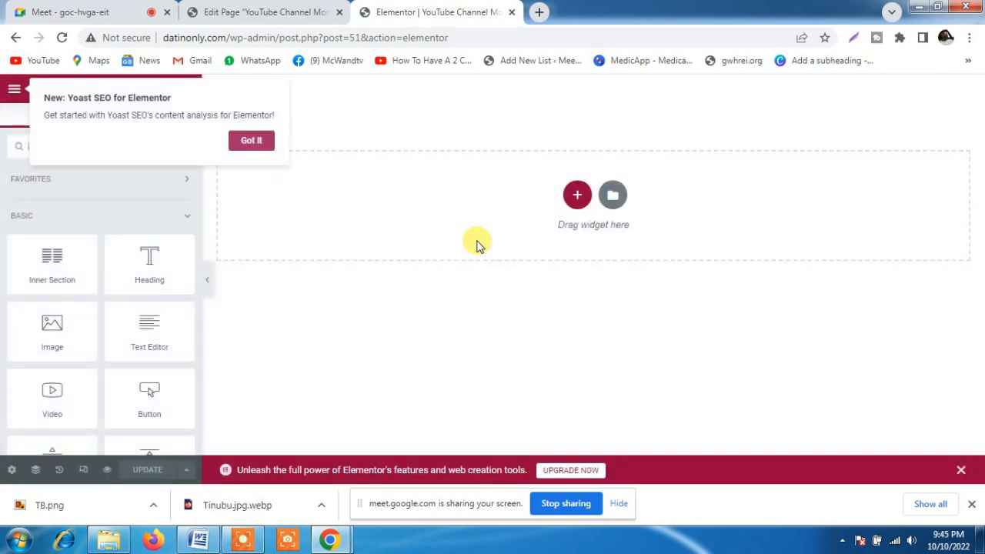
pyautogui.click(253, 140)
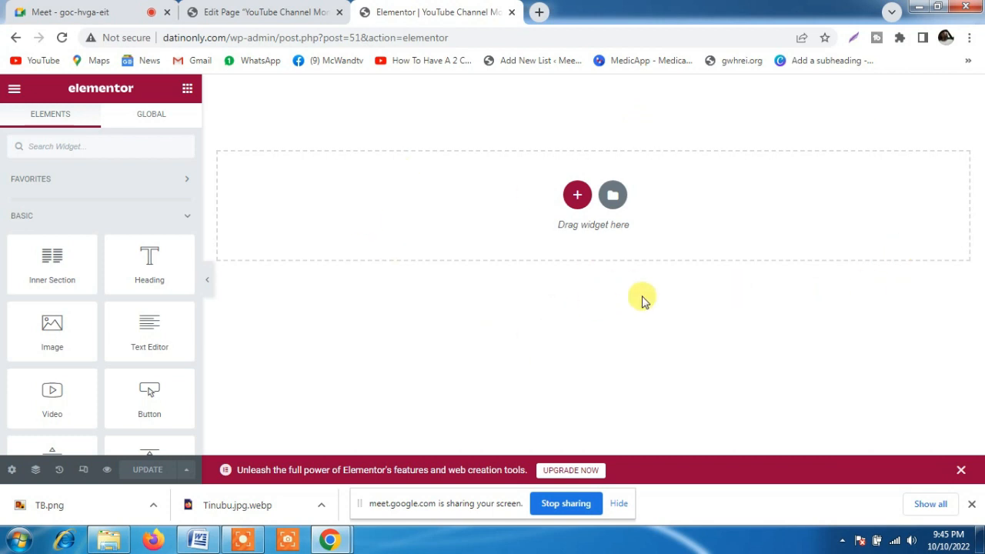
pyautogui.moveTo(642, 297); pyautogui.dragTo(529, 251)
pyautogui.click(590, 285)
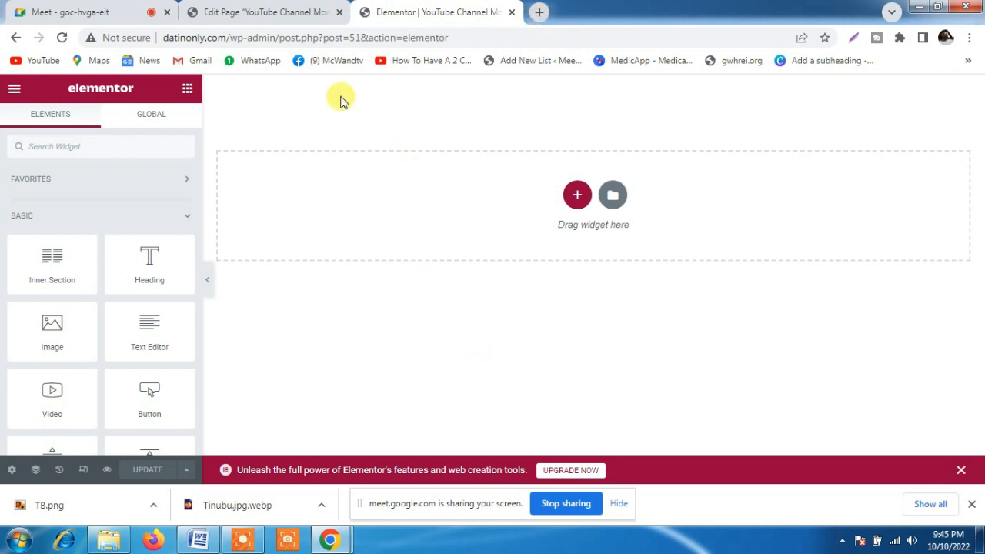
pyautogui.click(258, 11)
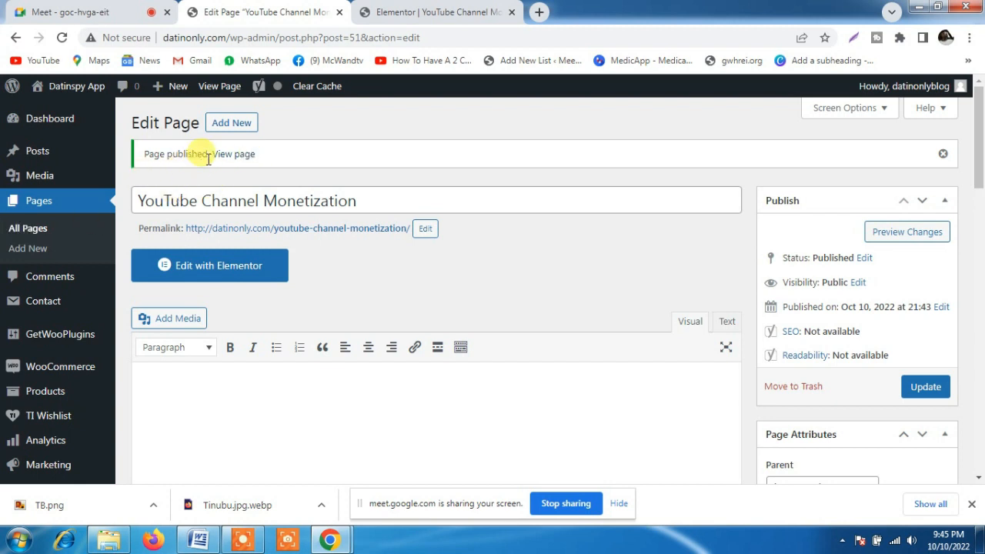
pyautogui.rightClick(219, 270)
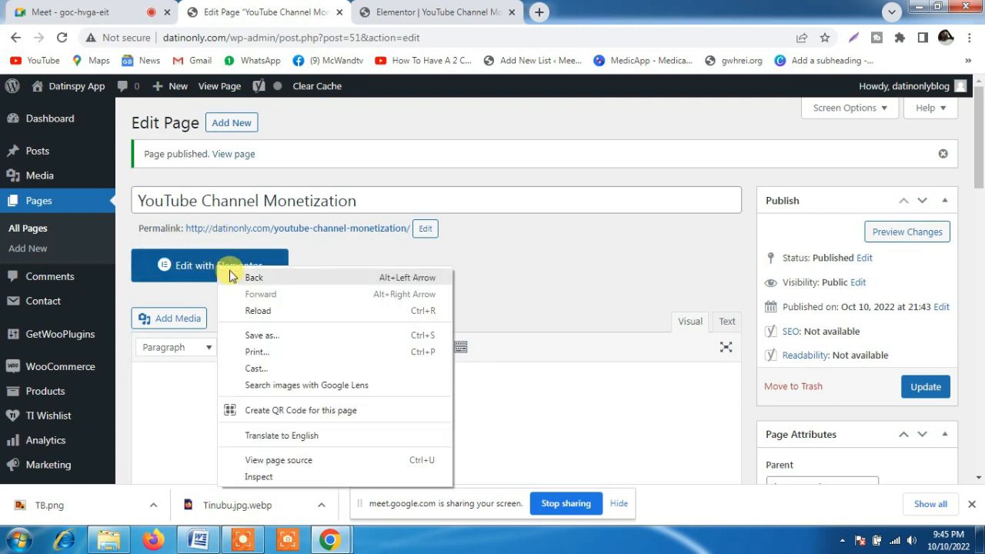
pyautogui.click(556, 280)
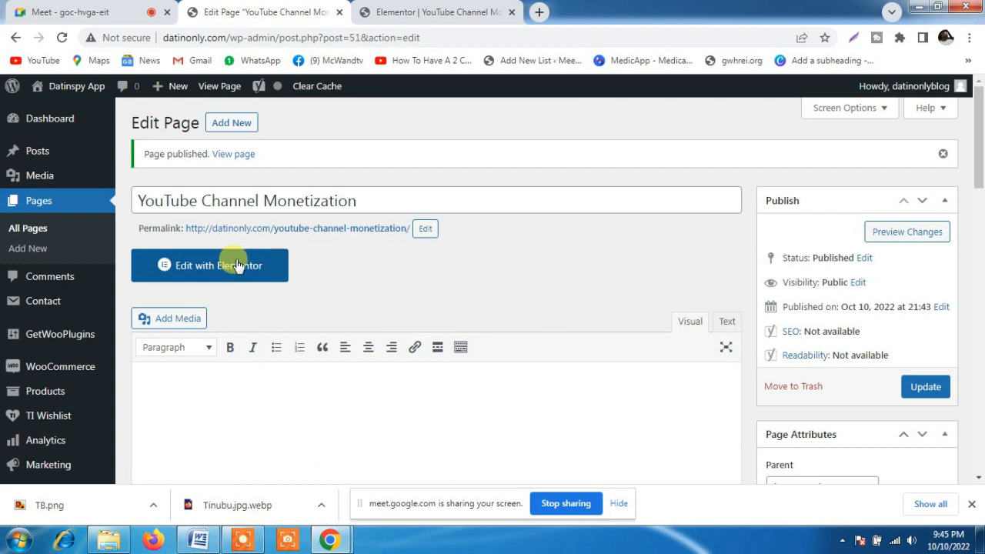
pyautogui.rightClick(237, 264)
pyautogui.click(556, 286)
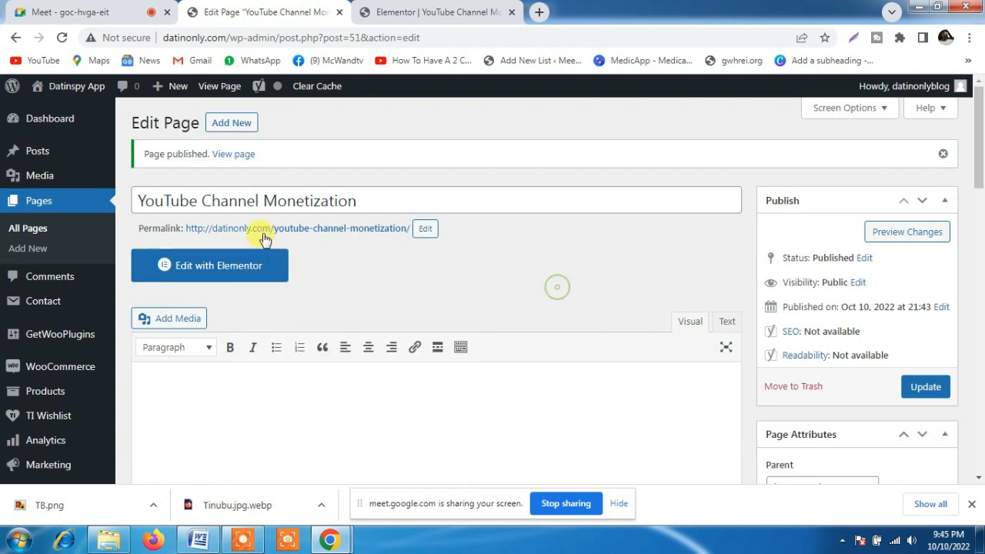
pyautogui.click(444, 14)
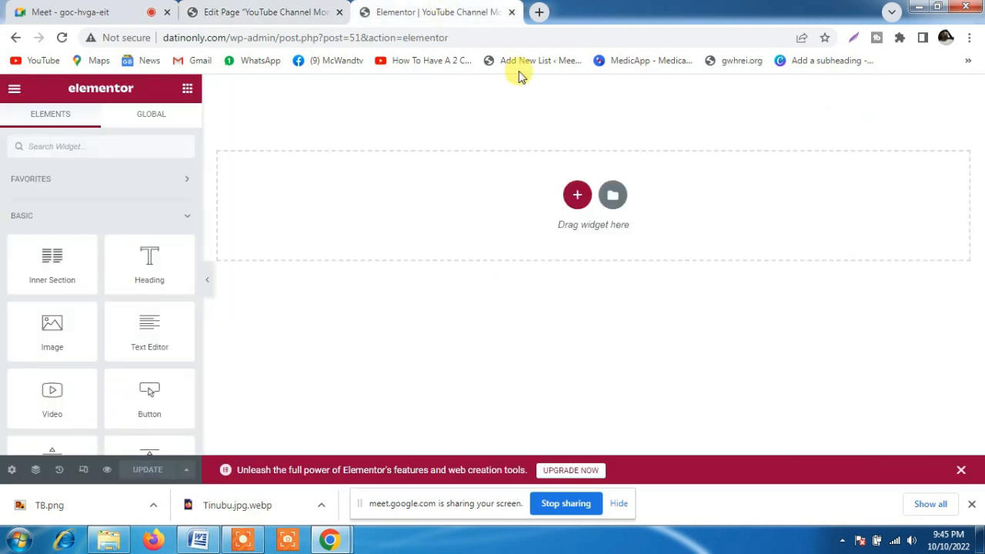
# Dismiss the Elementor upgrade banner and add a single-column section to the blank page
pyautogui.click(960, 469)
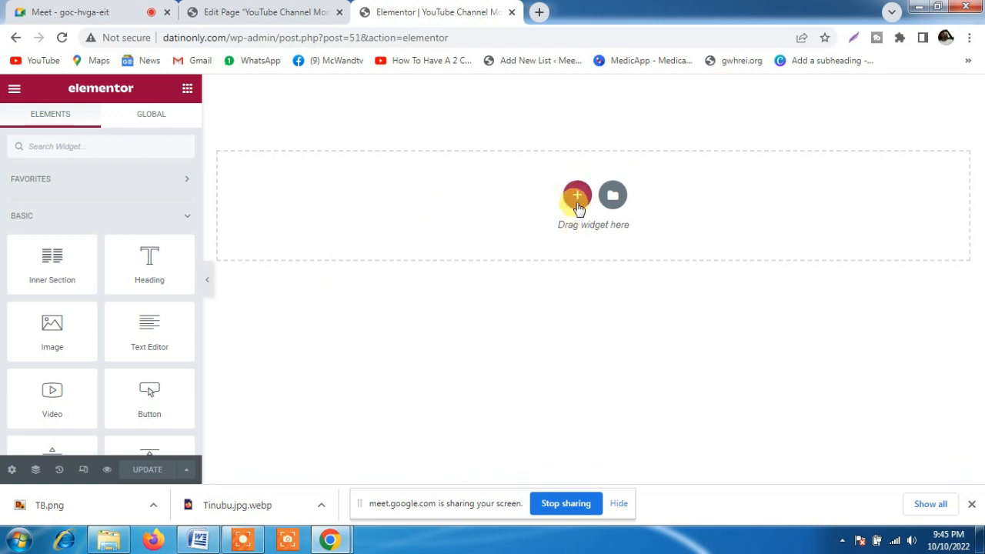
pyautogui.click(577, 197)
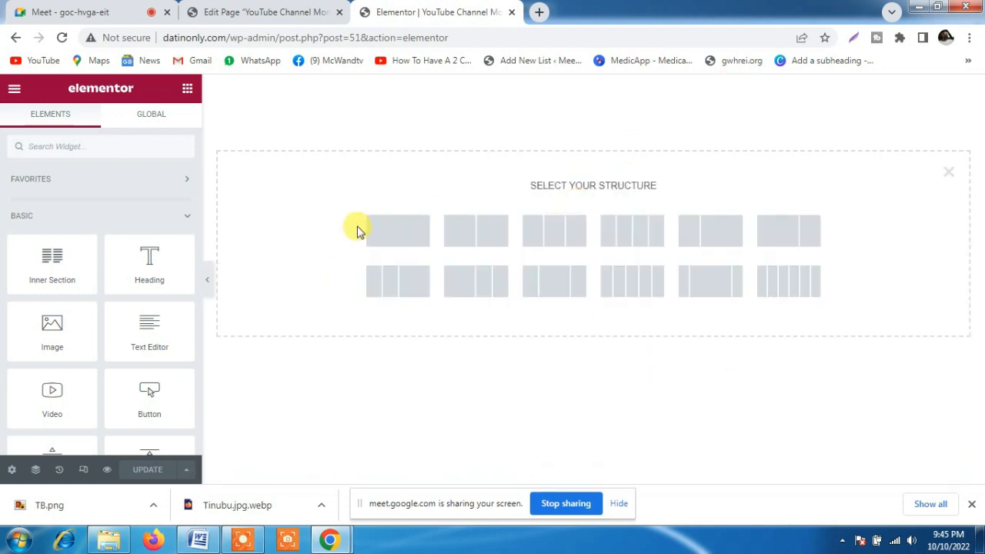
pyautogui.click(391, 236)
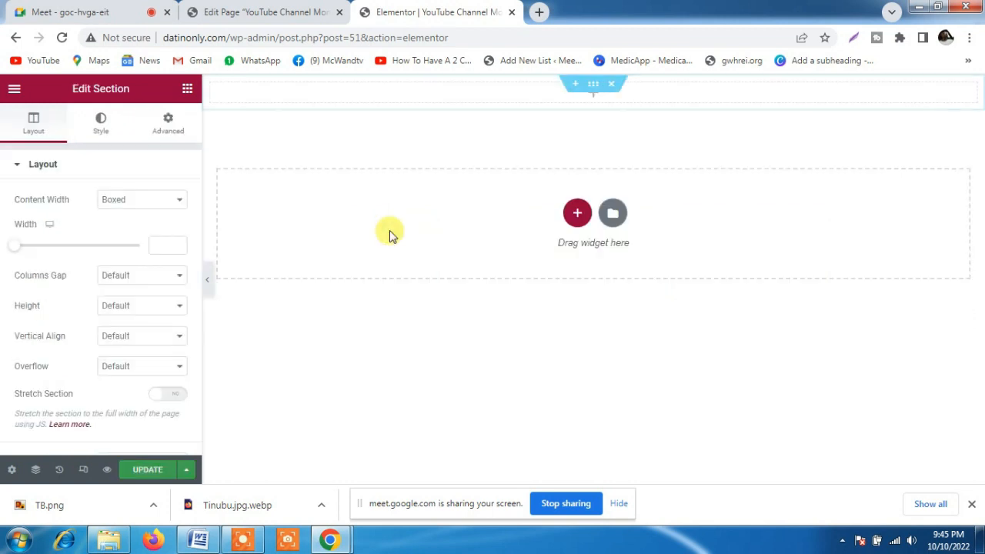
# Add a Heading widget to the empty section, titled "Learn How To Monetize Your YouTube Channel In 30 days" and aligned to the center
pyautogui.click(187, 90)
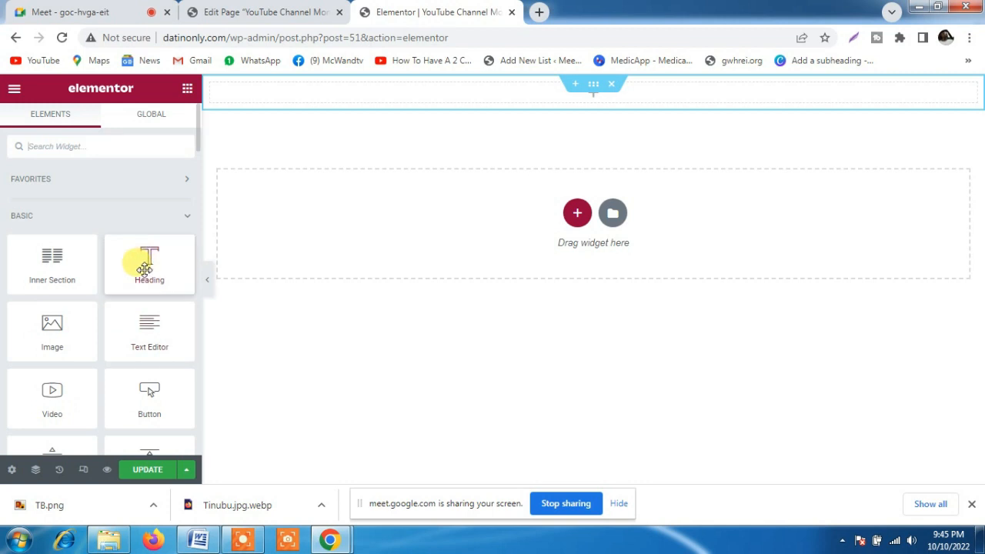
pyautogui.moveTo(145, 268); pyautogui.dragTo(437, 93)
pyautogui.click(97, 217)
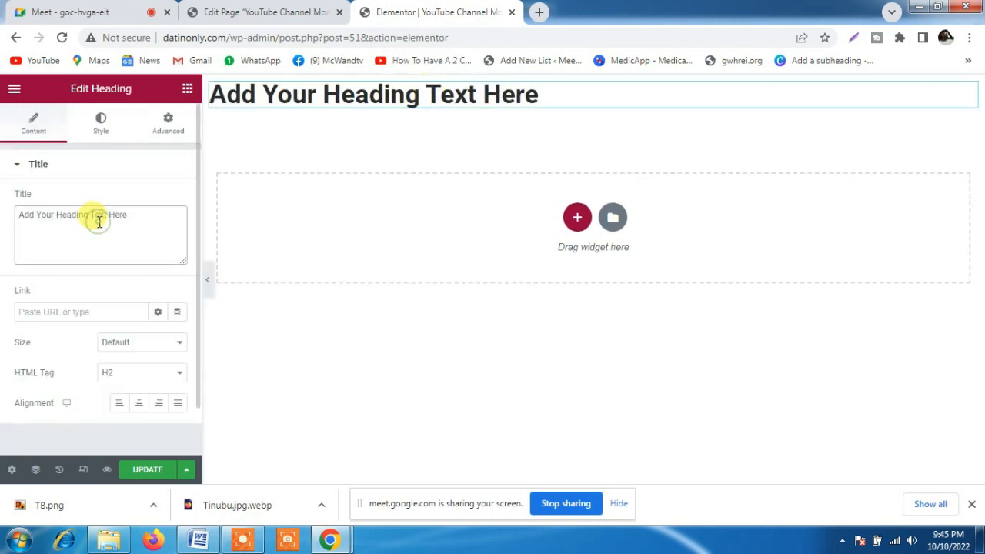
pyautogui.tripleClick(98, 221)
pyautogui.write('Learn How')
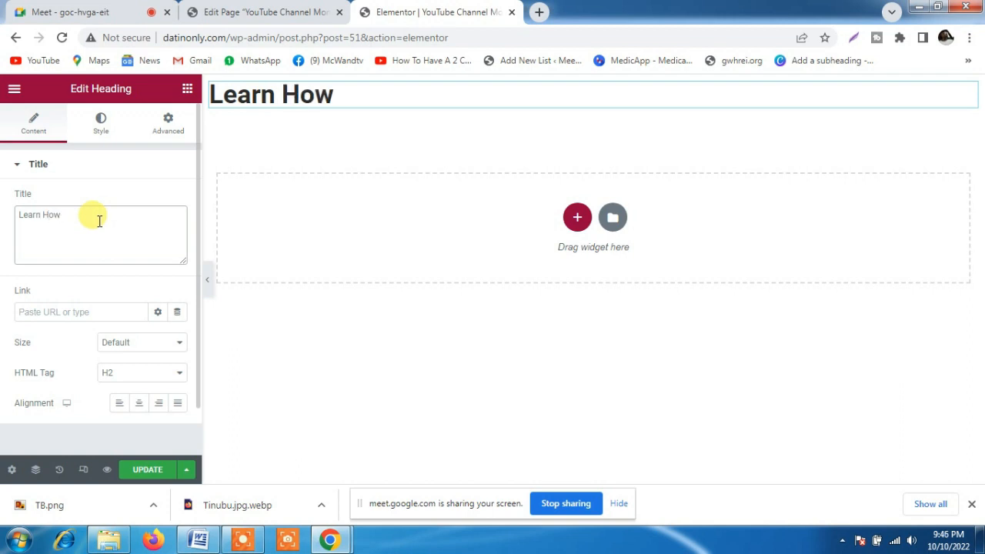
pyautogui.write('one')
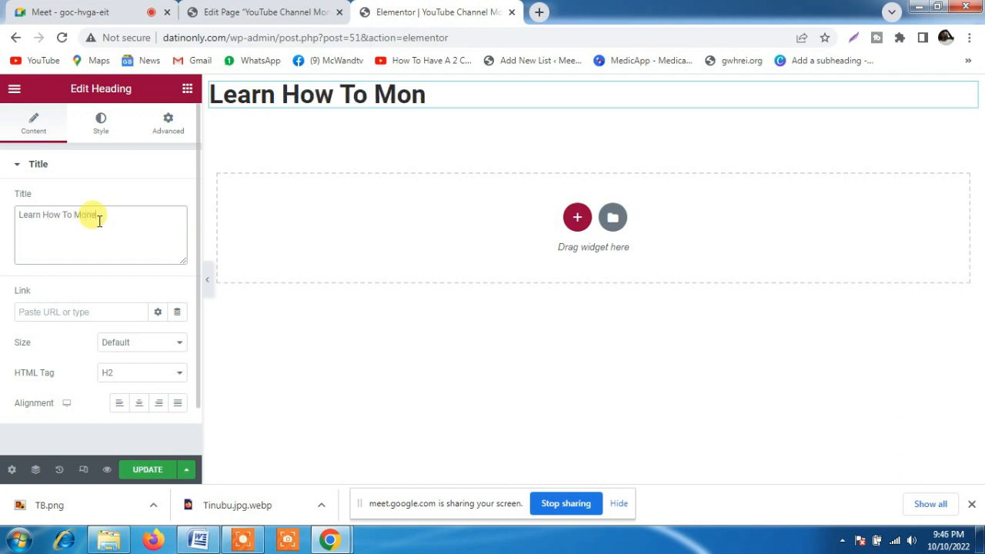
pyautogui.write('tize Your Yo')
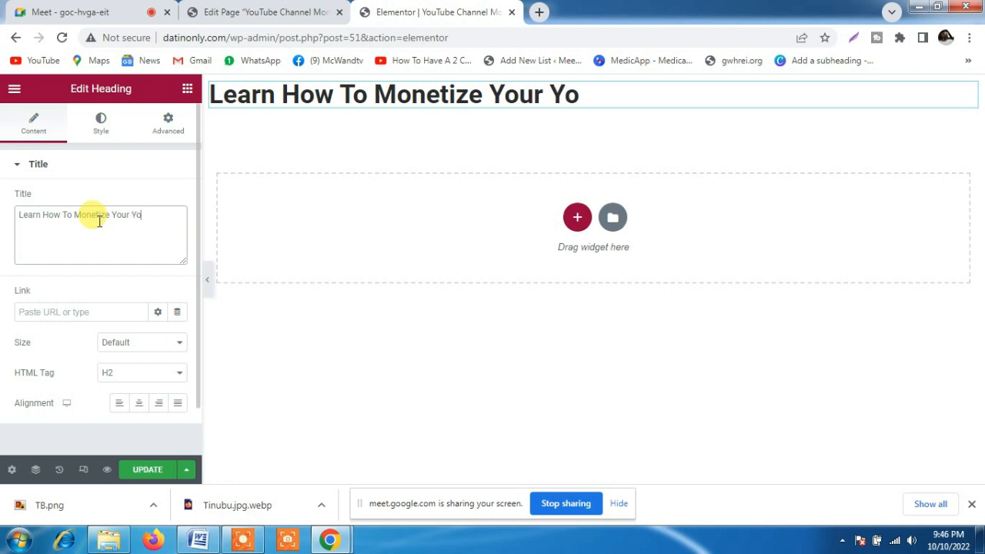
pyautogui.write('C')
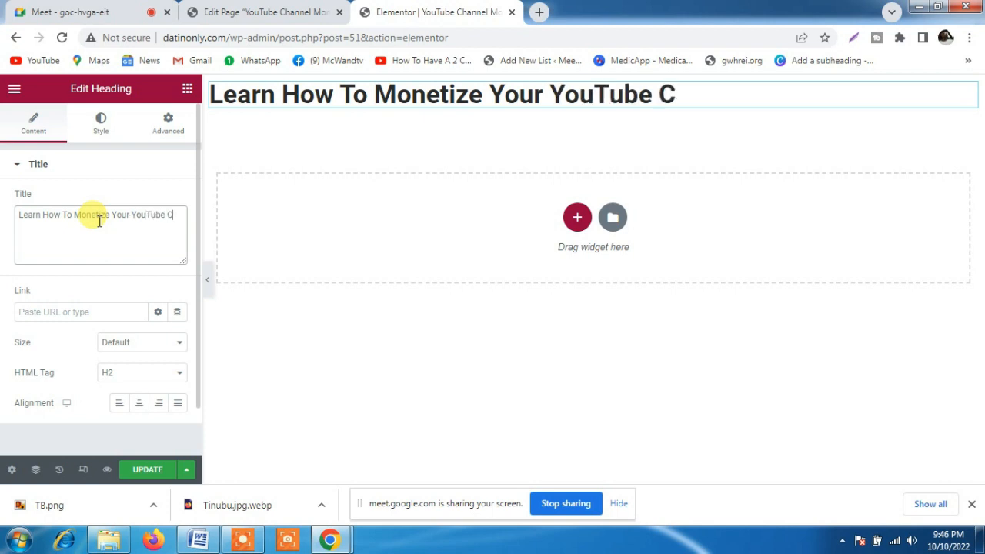
pyautogui.write('hannel')
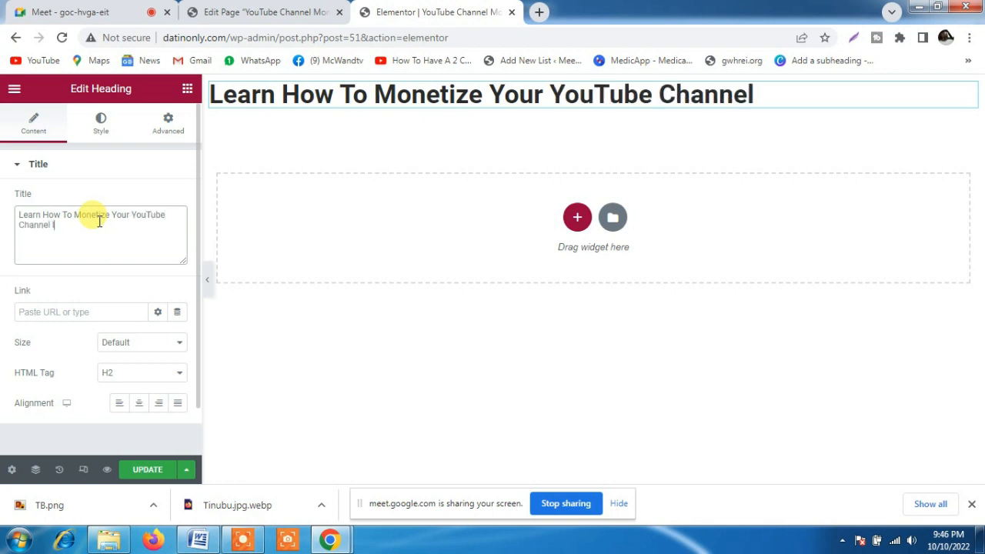
pyautogui.write(' In 30 da')
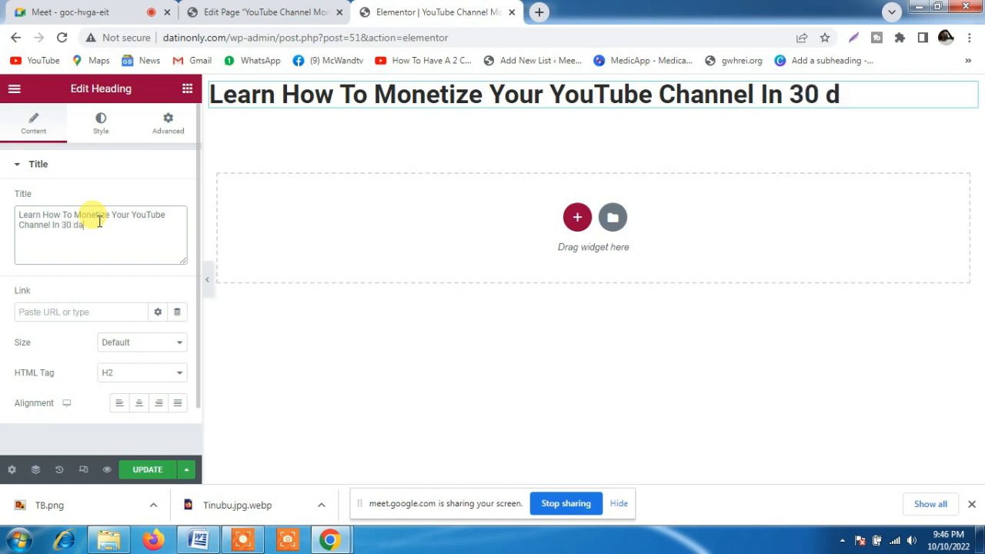
pyautogui.write('ys')
pyautogui.click(139, 402)
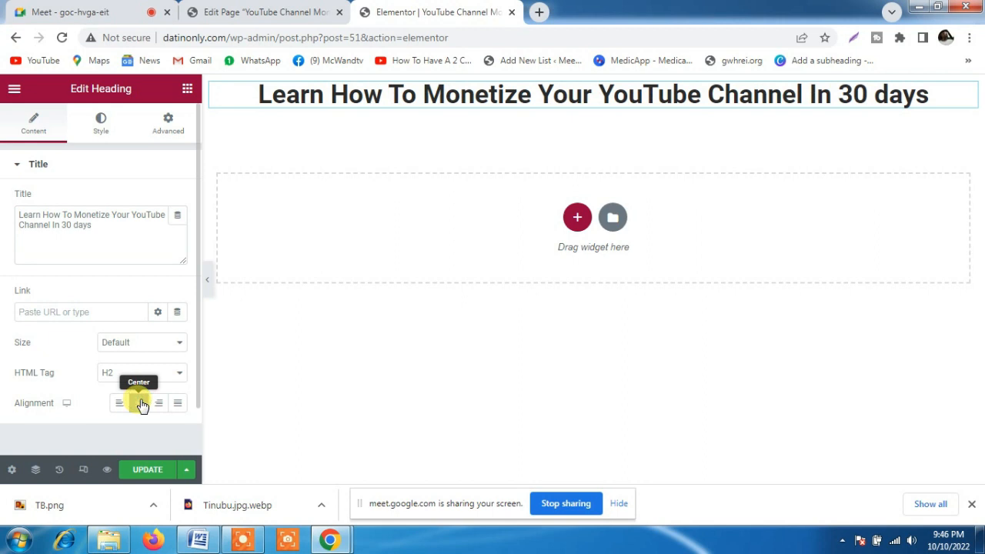
# Set the heading's typography to Roboto Condensed, weight 700 and uppercase, and dismiss the Windows color scheme prompt
pyautogui.click(101, 125)
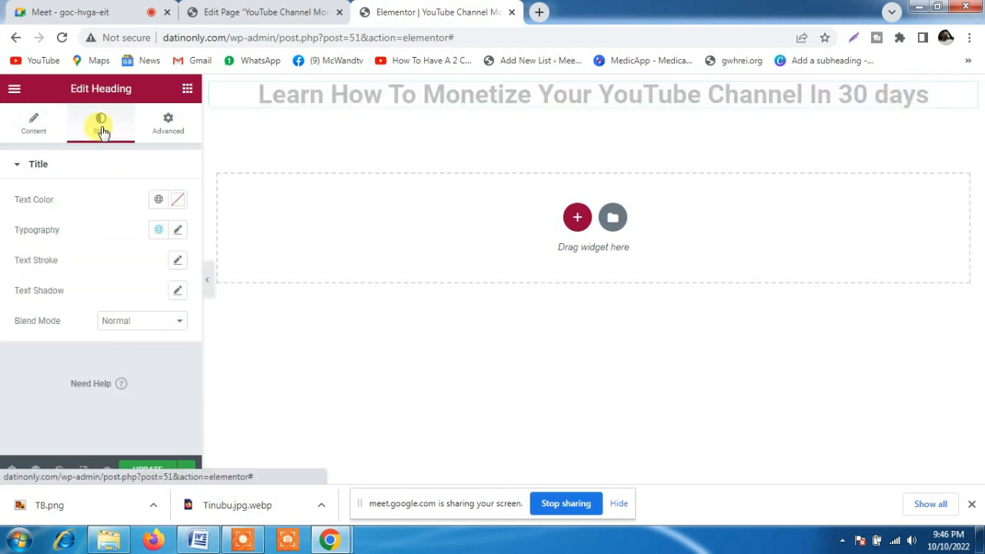
pyautogui.click(177, 230)
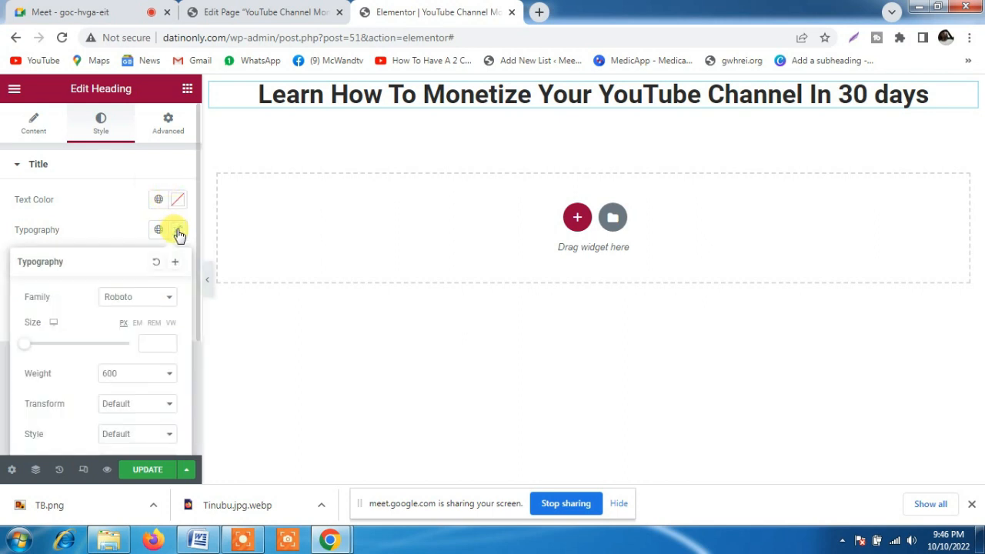
pyautogui.click(150, 306)
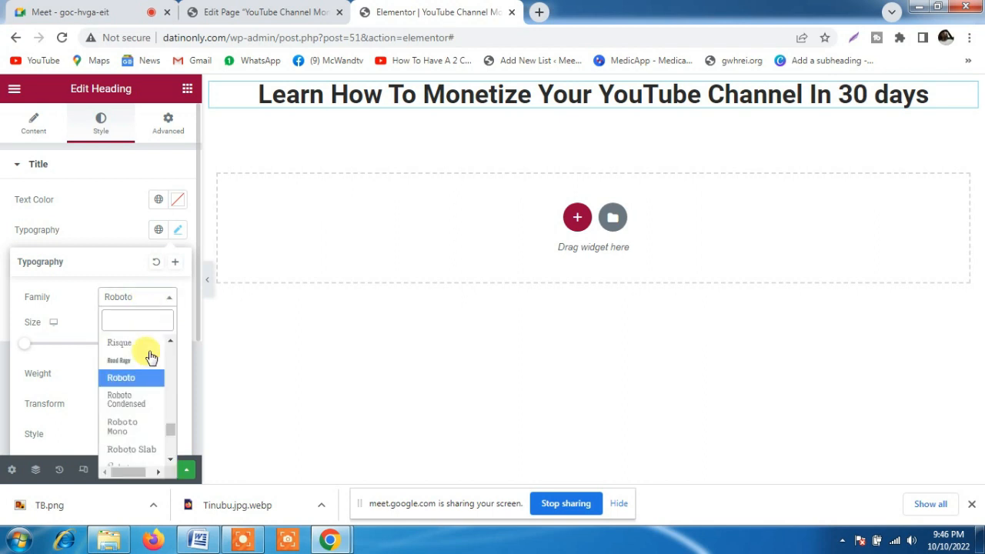
pyautogui.click(131, 401)
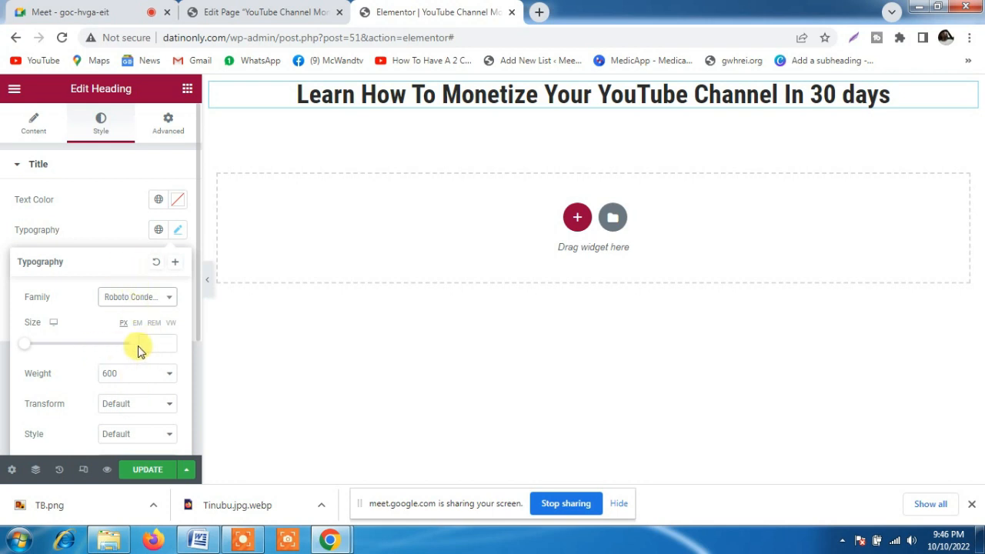
pyautogui.click(143, 379)
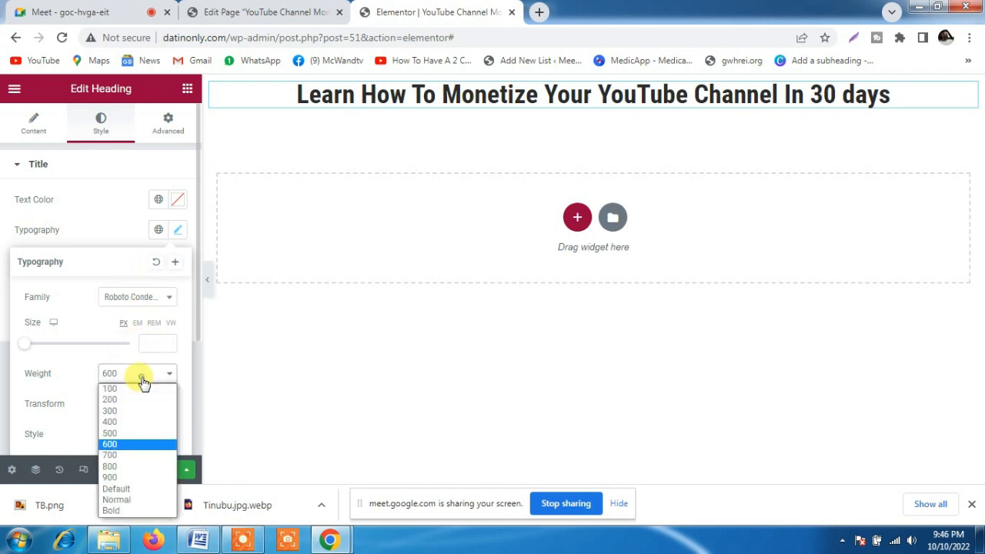
pyautogui.click(112, 444)
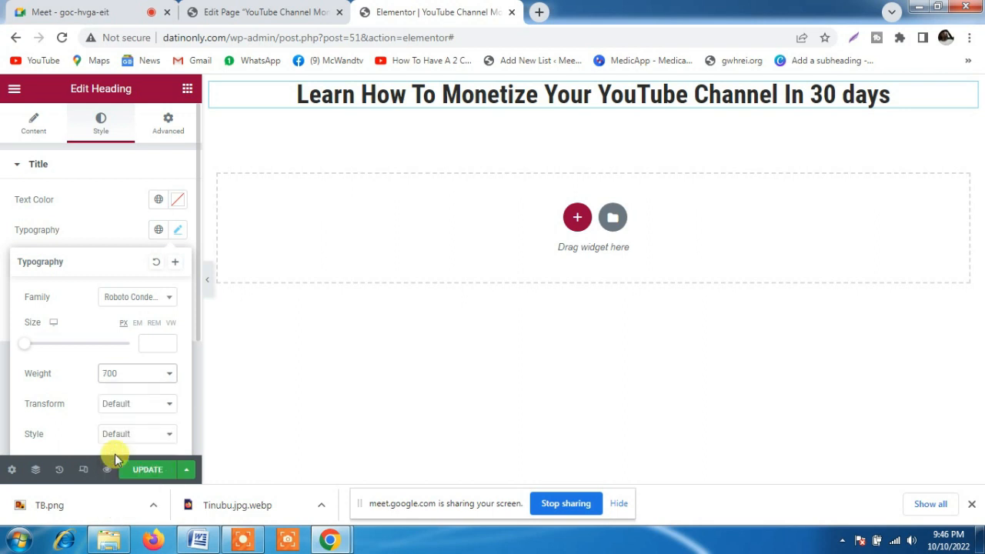
pyautogui.click(133, 405)
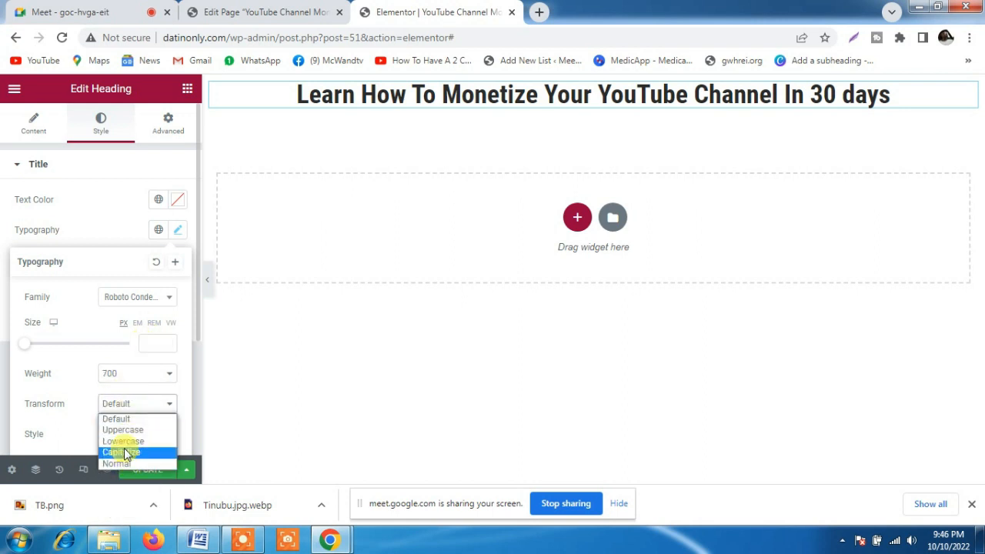
pyautogui.click(124, 430)
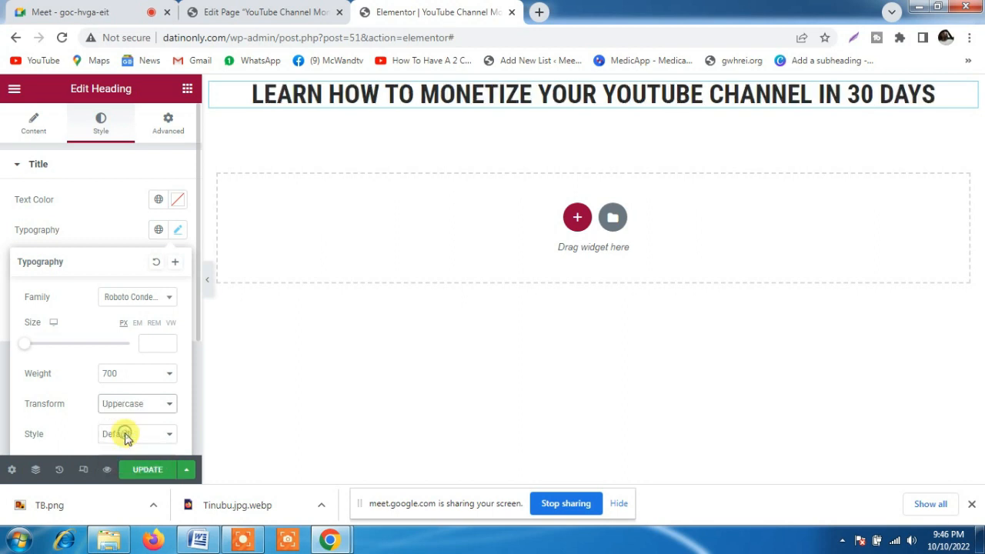
pyautogui.click(106, 231)
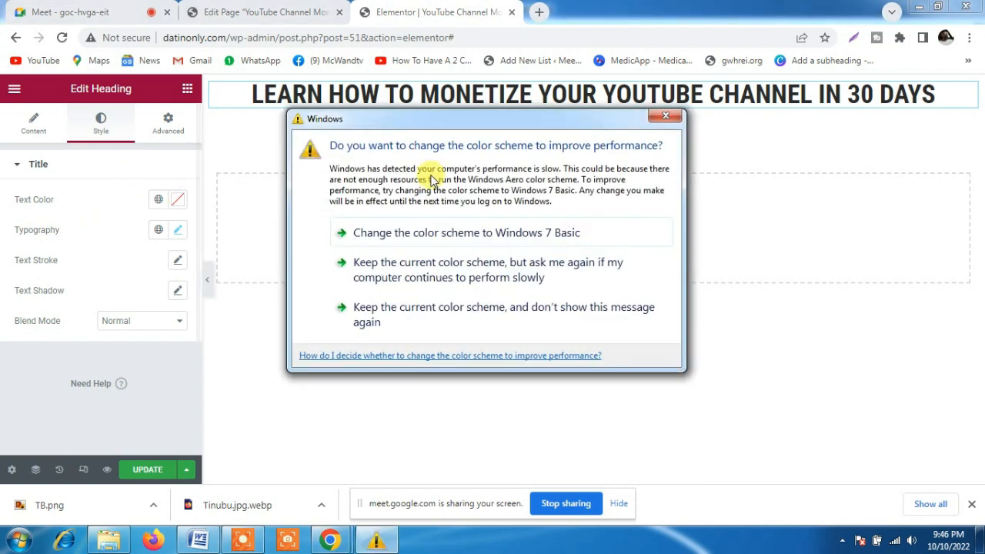
pyautogui.click(666, 115)
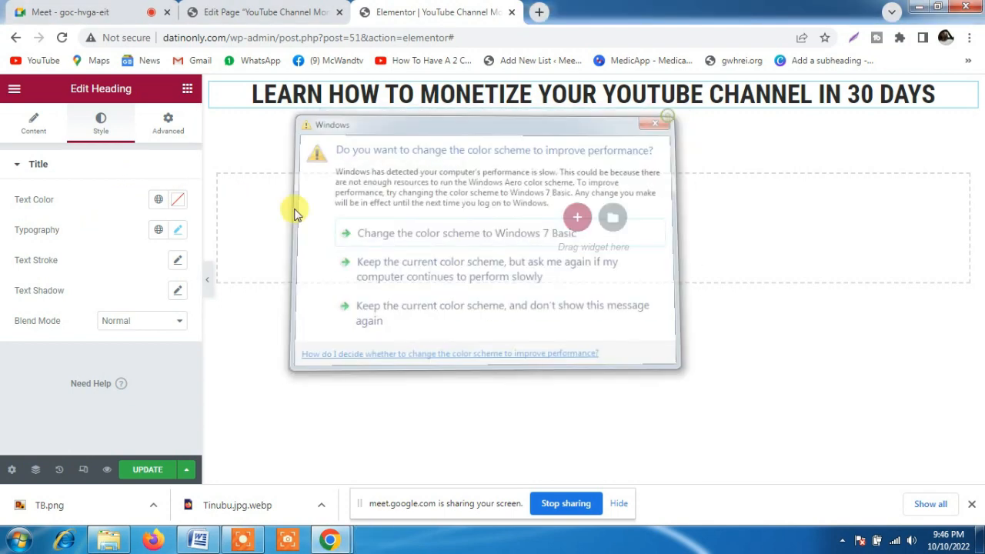
# Give the heading text the custom dark green color #15601E
pyautogui.click(159, 202)
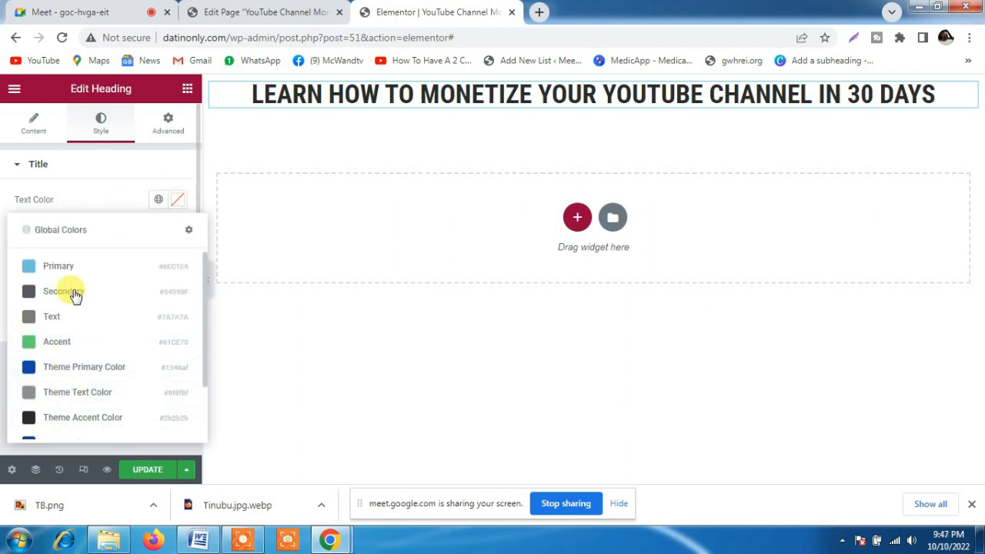
pyautogui.click(173, 201)
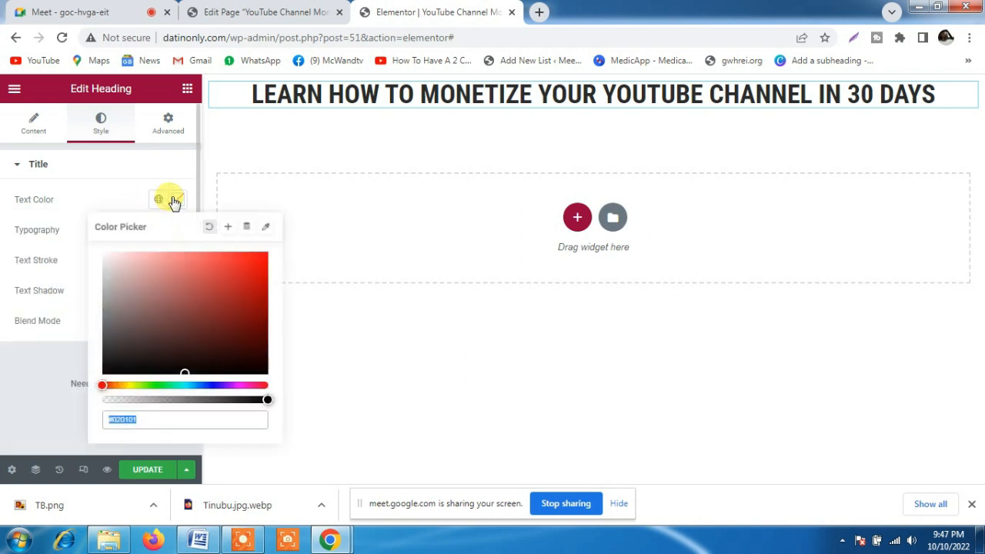
pyautogui.click(159, 384)
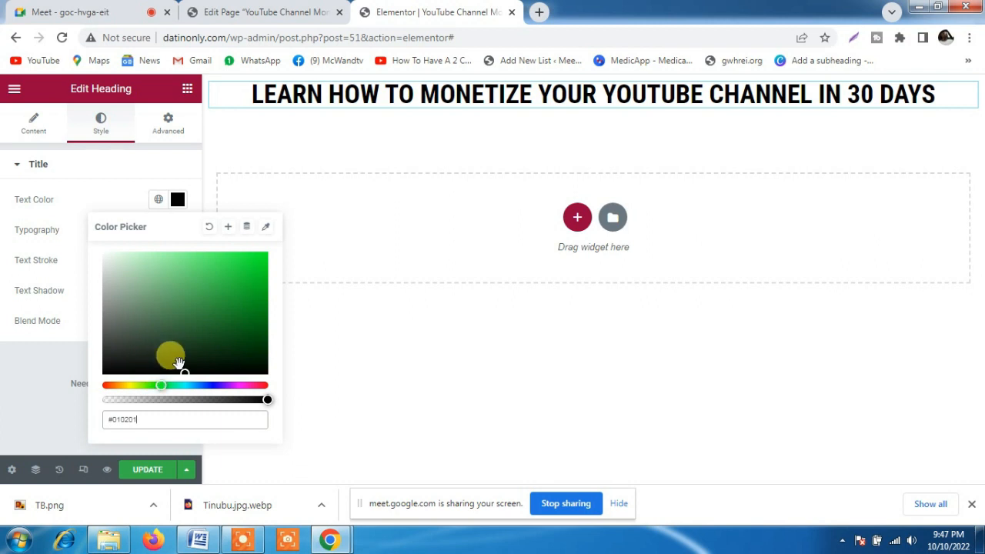
pyautogui.moveTo(182, 291); pyautogui.dragTo(232, 329)
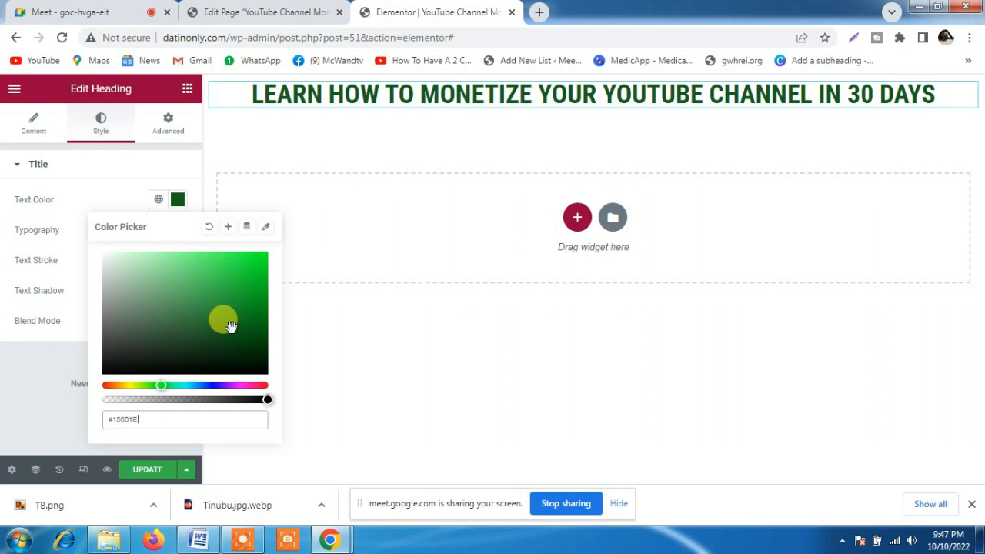
# Save the heading's text color as a global color named Green and check it in the global colors list
pyautogui.click(229, 229)
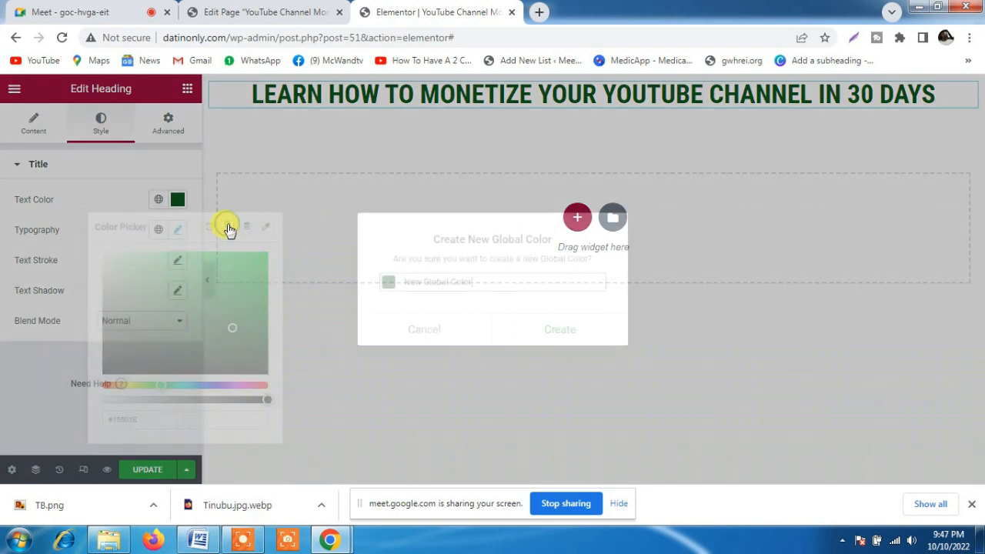
pyautogui.tripleClick(515, 280)
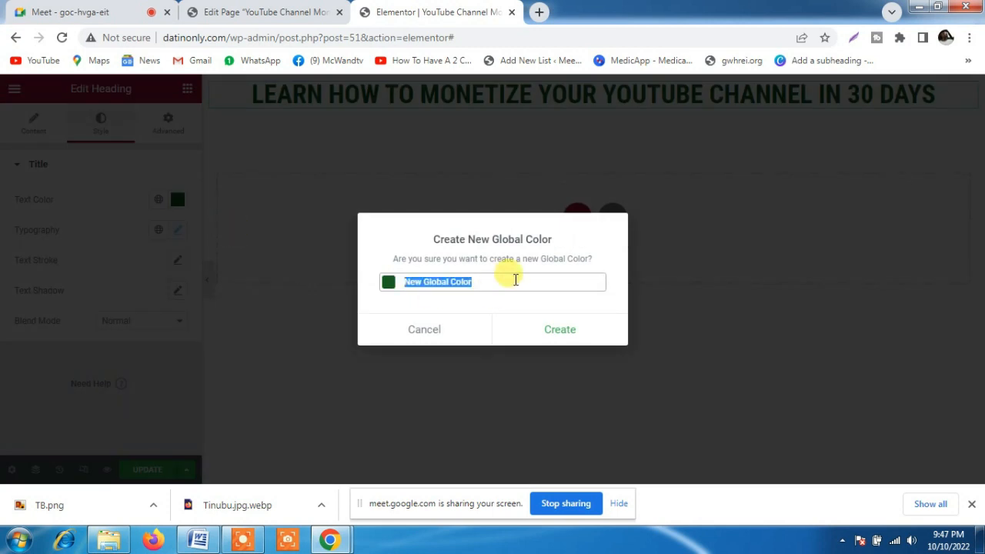
pyautogui.write('Green')
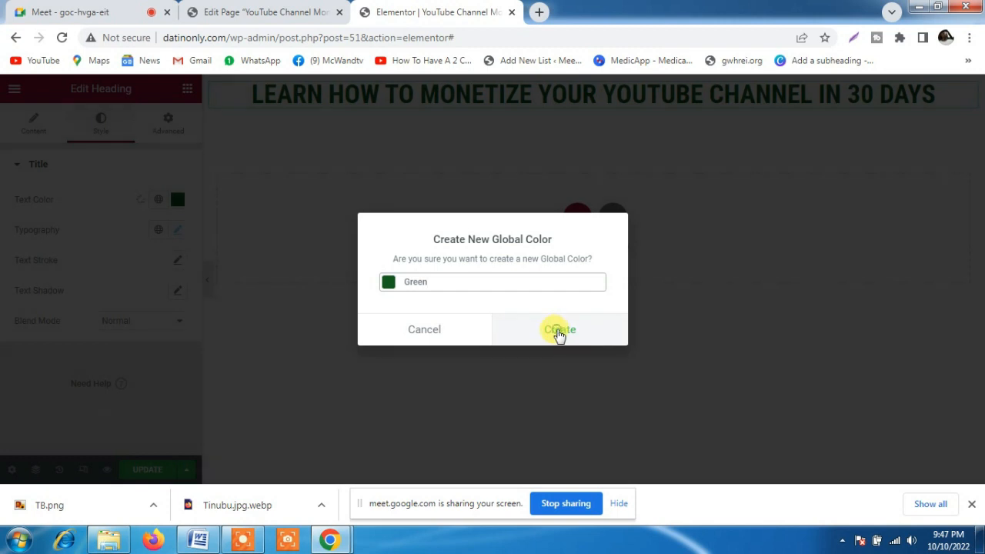
pyautogui.click(559, 330)
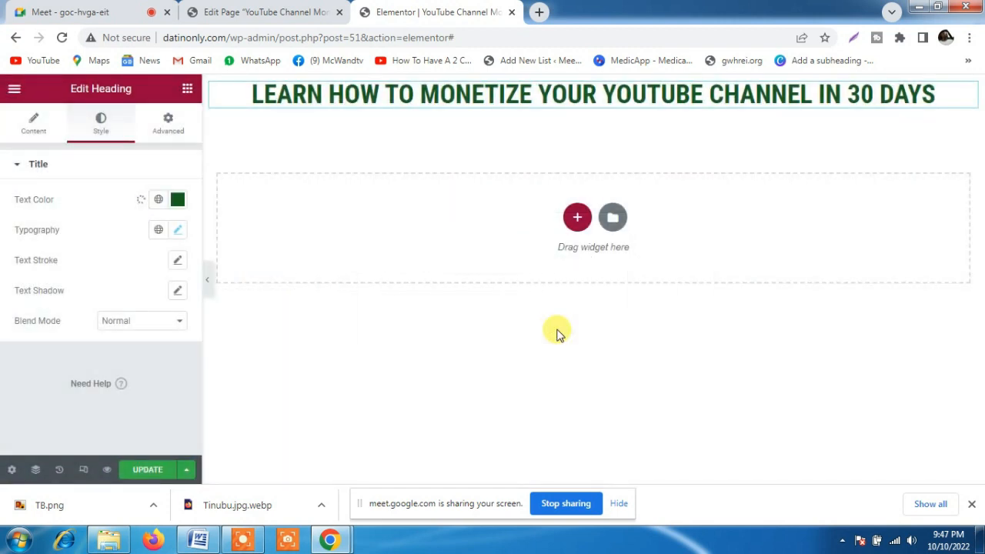
pyautogui.click(158, 202)
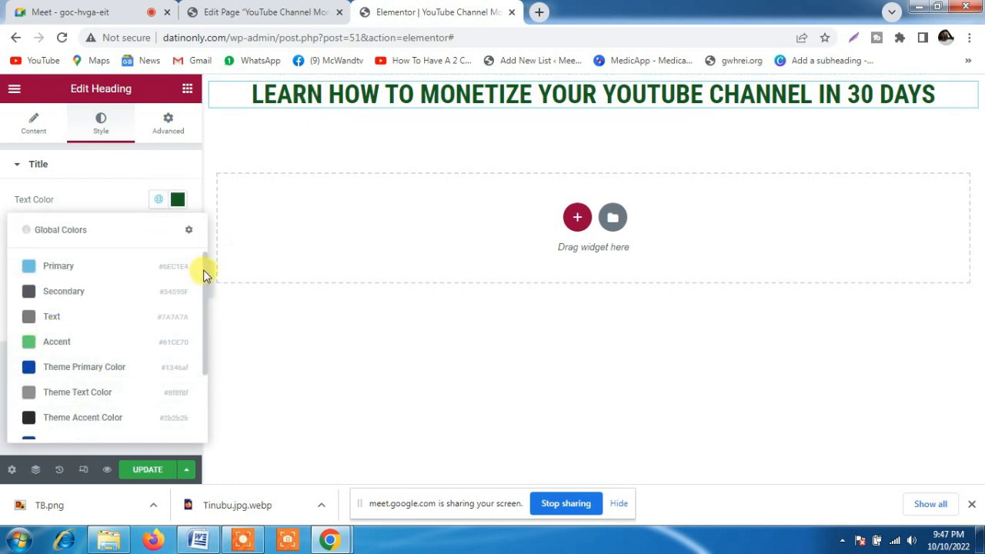
pyautogui.moveTo(203, 275); pyautogui.dragTo(202, 358)
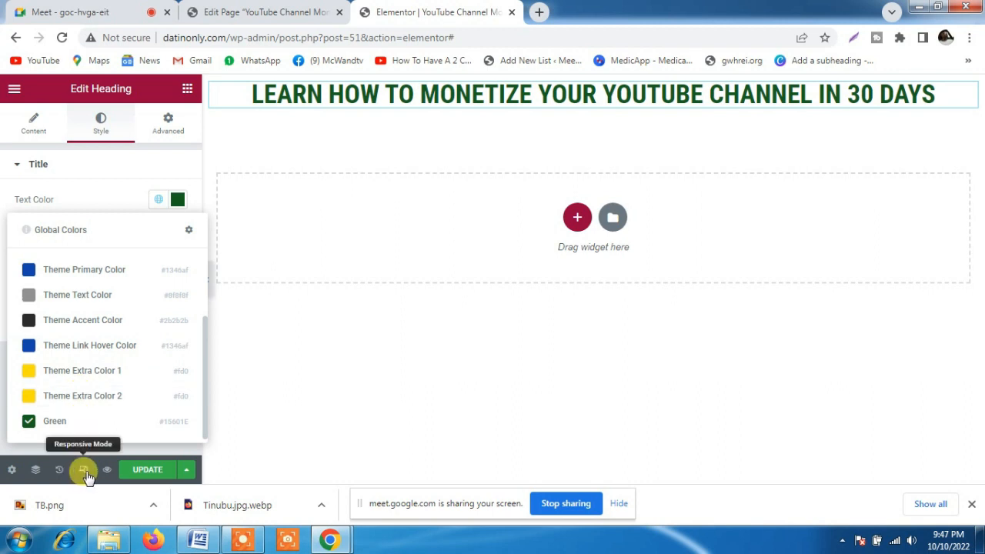
pyautogui.click(116, 200)
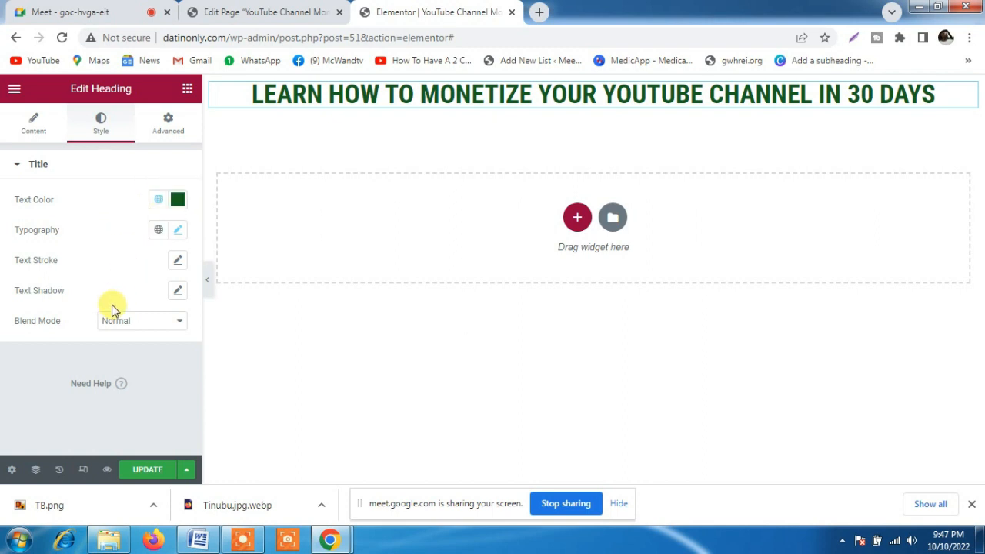
# Unlink the heading's padding values and set the top padding to 20 px and the bottom padding to 10 px
pyautogui.click(169, 127)
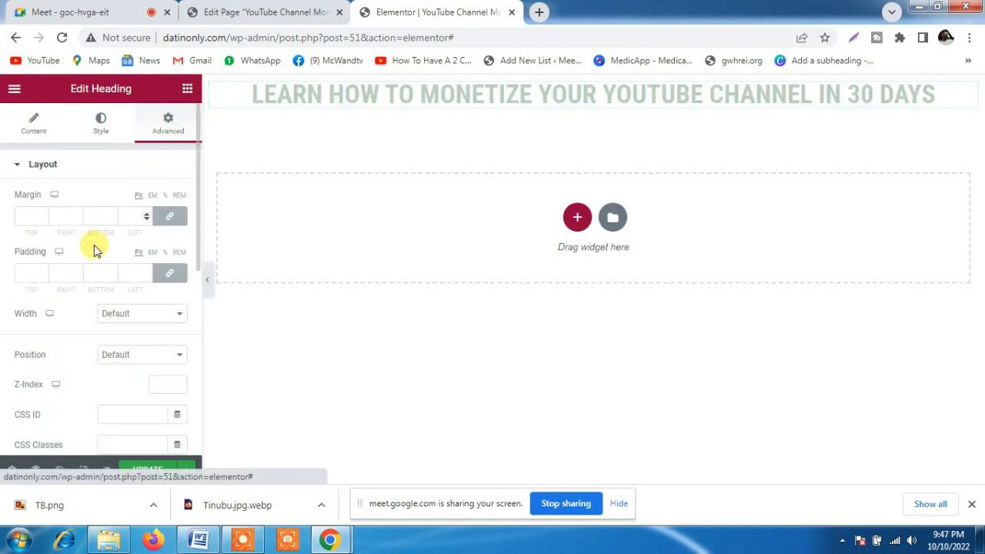
pyautogui.click(170, 274)
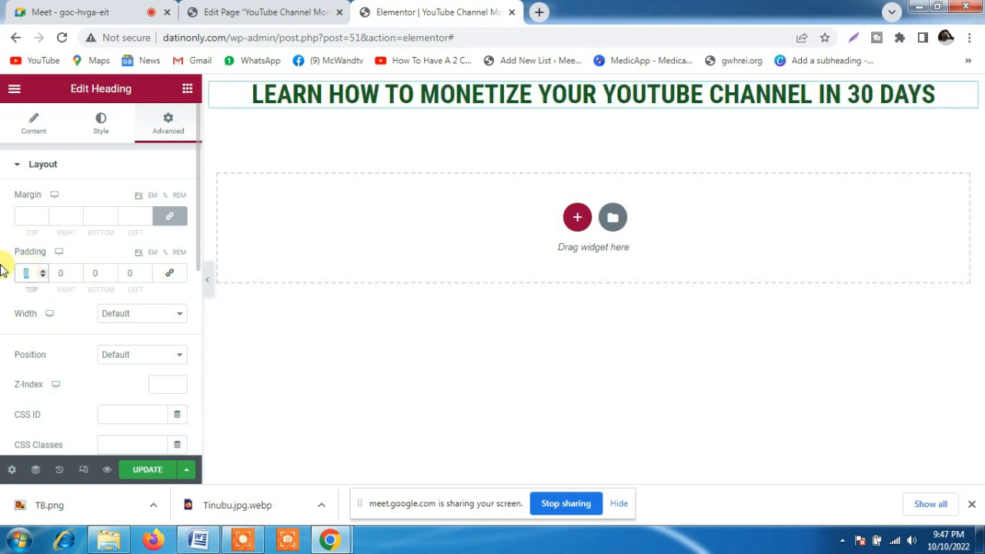
pyautogui.write('20')
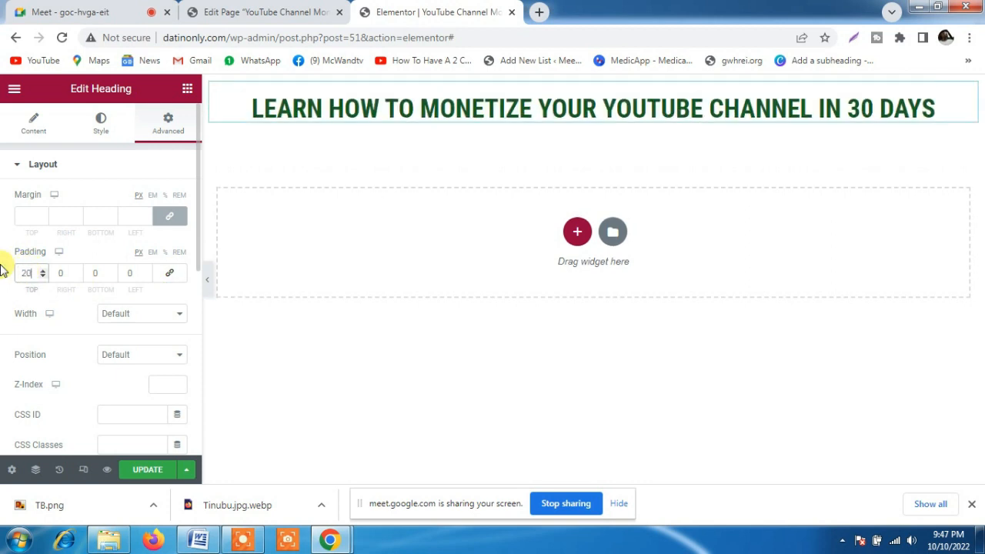
pyautogui.doubleClick(99, 274)
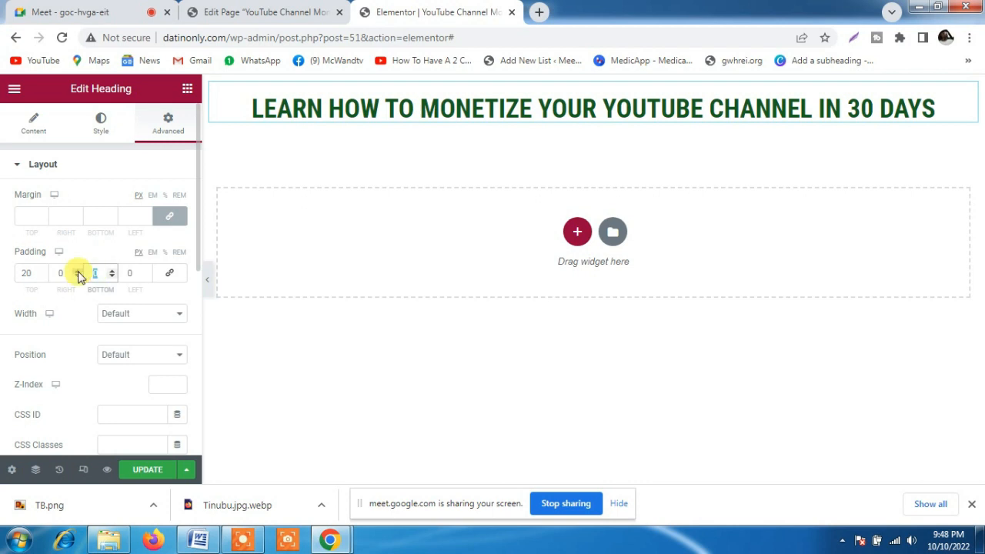
pyautogui.write('10')
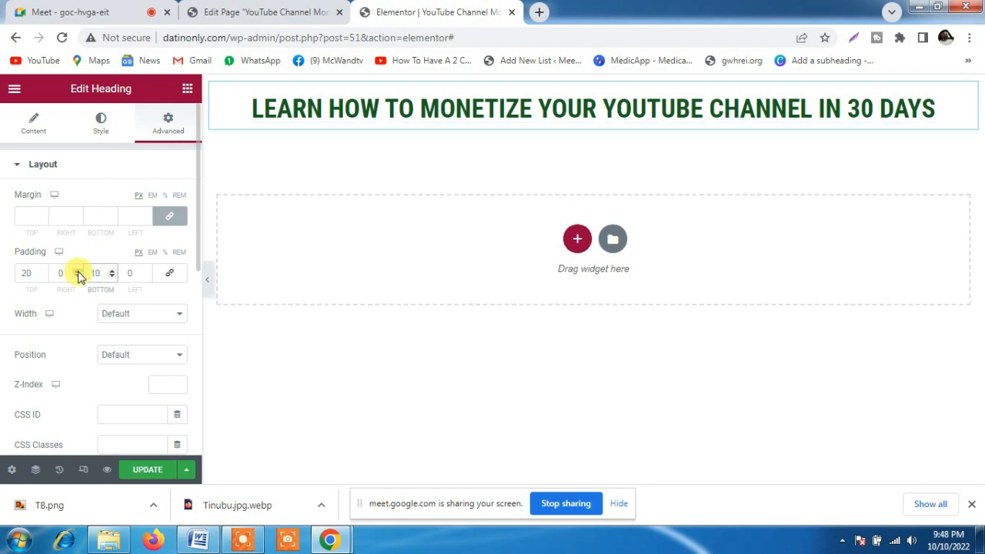
# Update the page with the latest heading changes and view the published page in a new browser tab
pyautogui.click(149, 471)
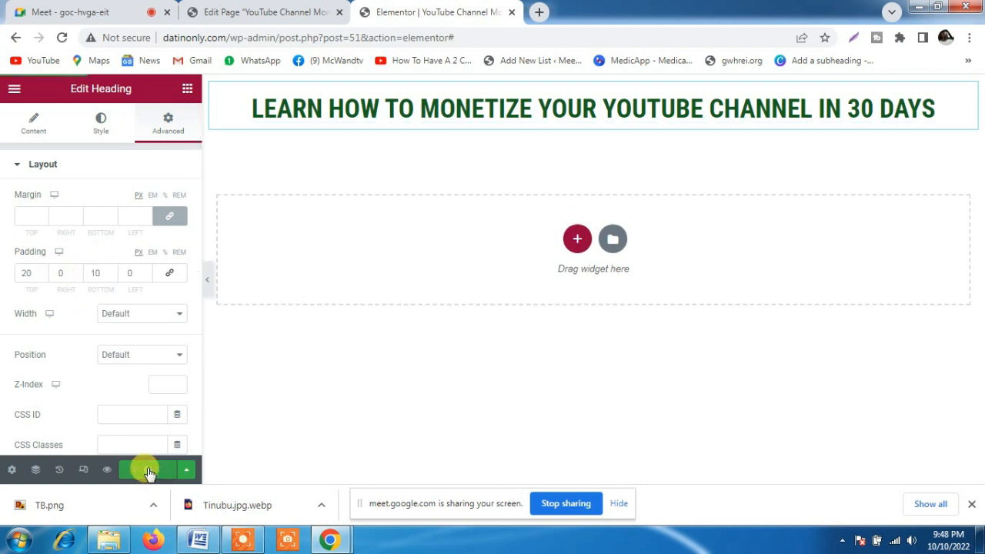
pyautogui.click(149, 471)
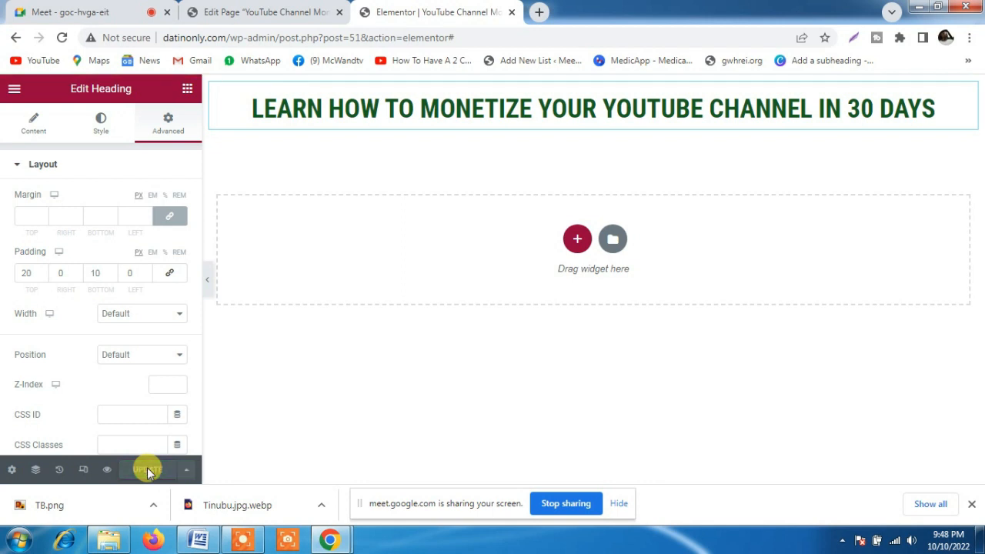
pyautogui.click(249, 11)
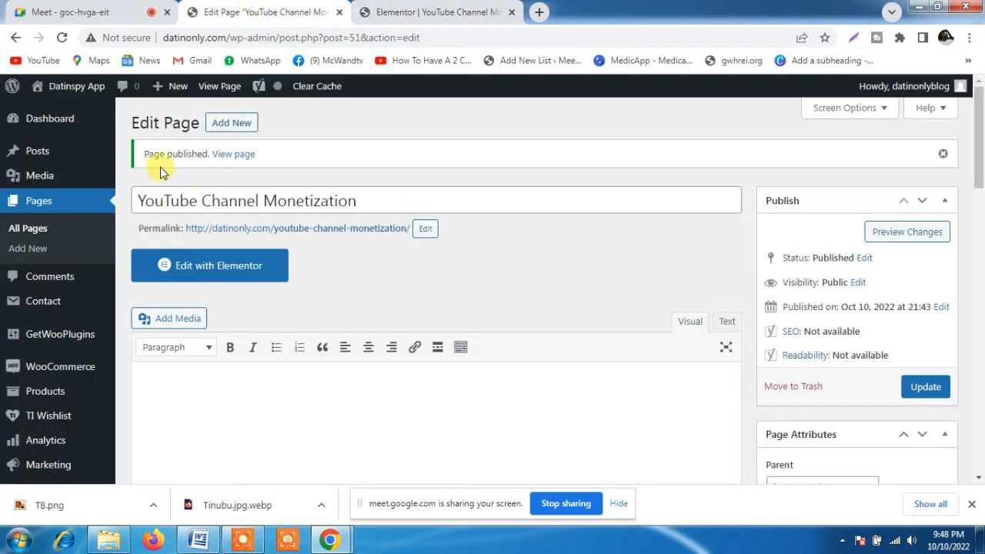
pyautogui.rightClick(241, 156)
pyautogui.click(271, 163)
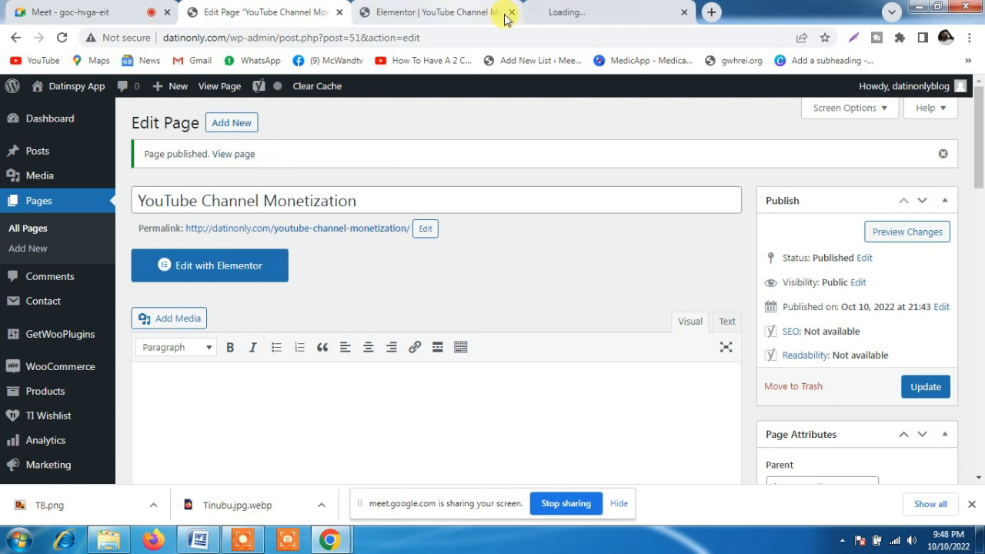
pyautogui.click(588, 10)
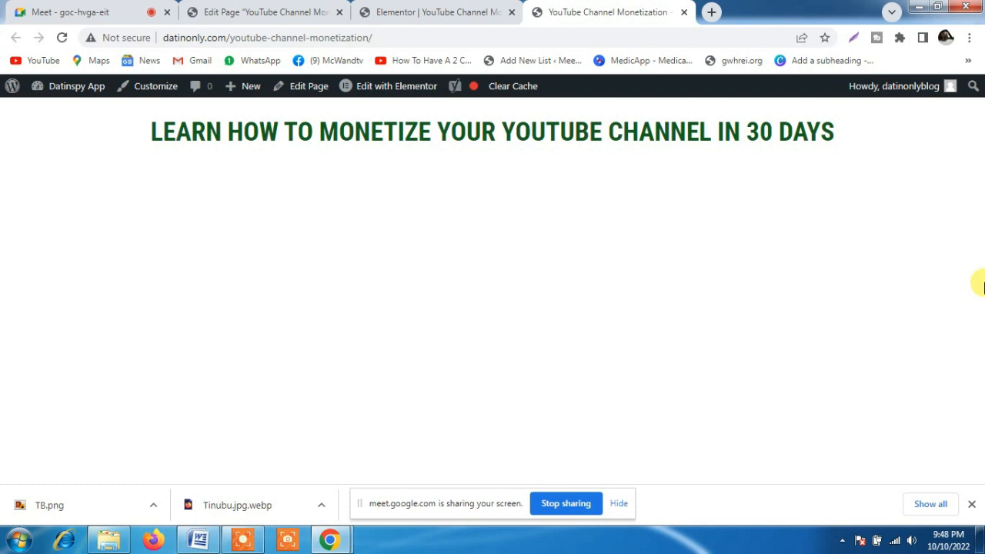
# Return to the Elementor editor, add a single-column section below the heading and place a Text Editor widget in it
pyautogui.click(435, 11)
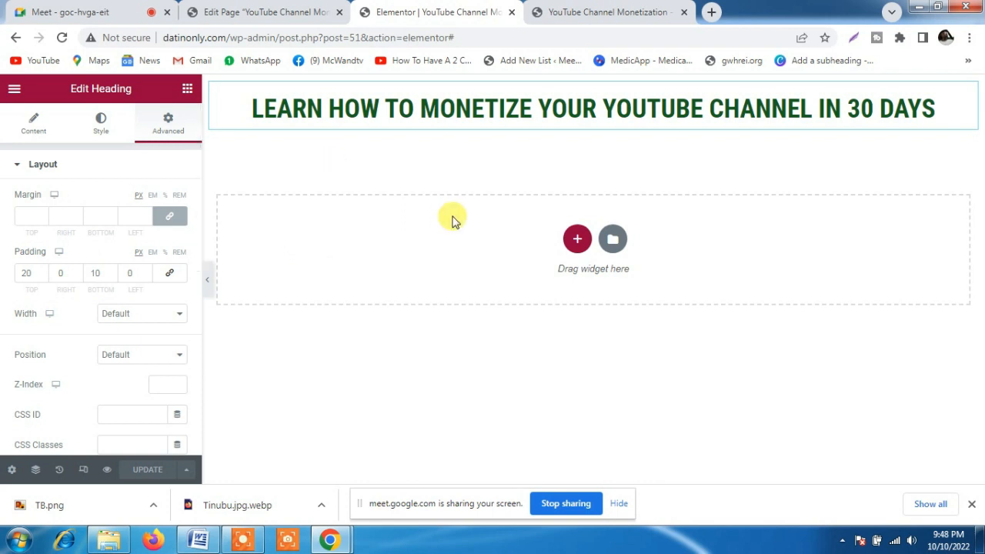
pyautogui.click(577, 238)
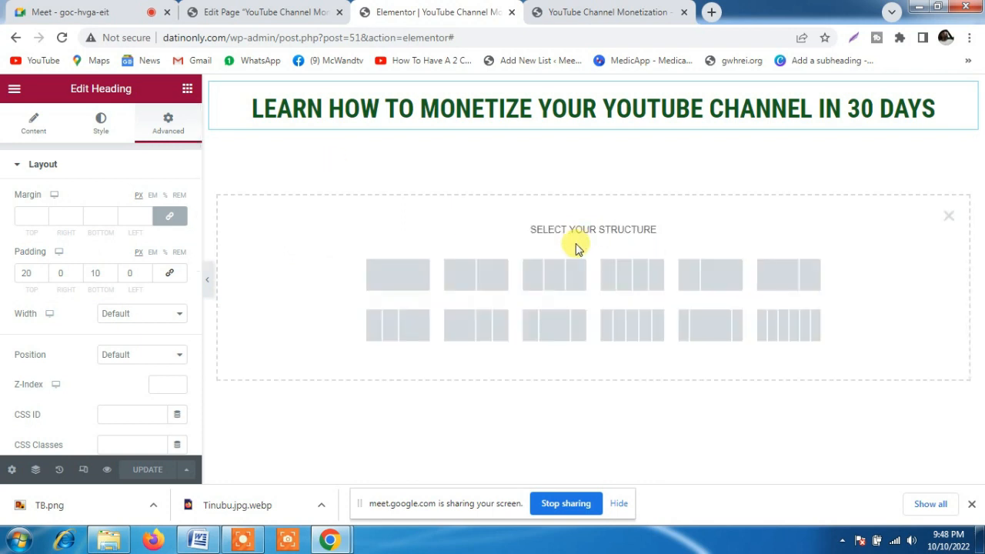
pyautogui.click(395, 274)
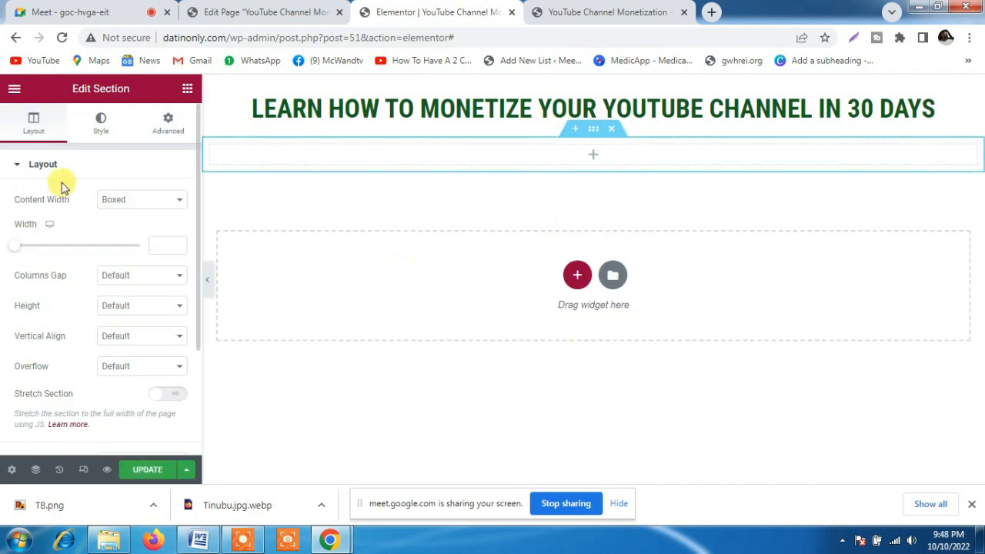
pyautogui.click(187, 91)
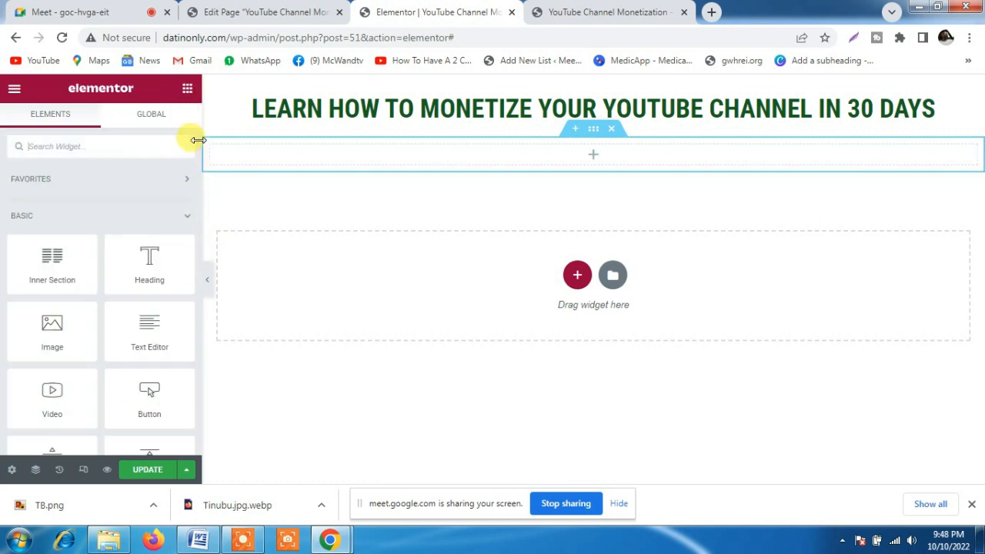
pyautogui.scroll(-1, 197, 140)
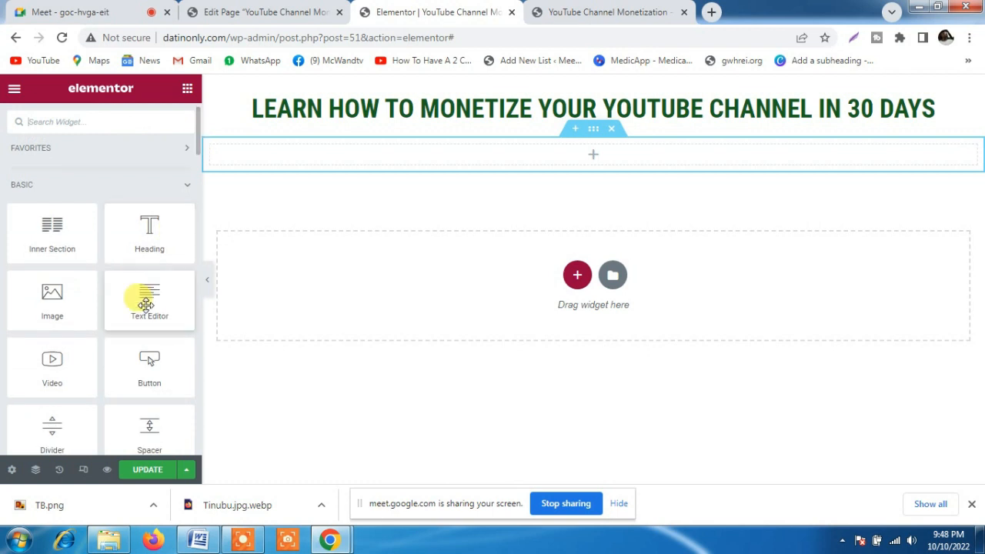
pyautogui.moveTo(142, 304); pyautogui.dragTo(446, 153)
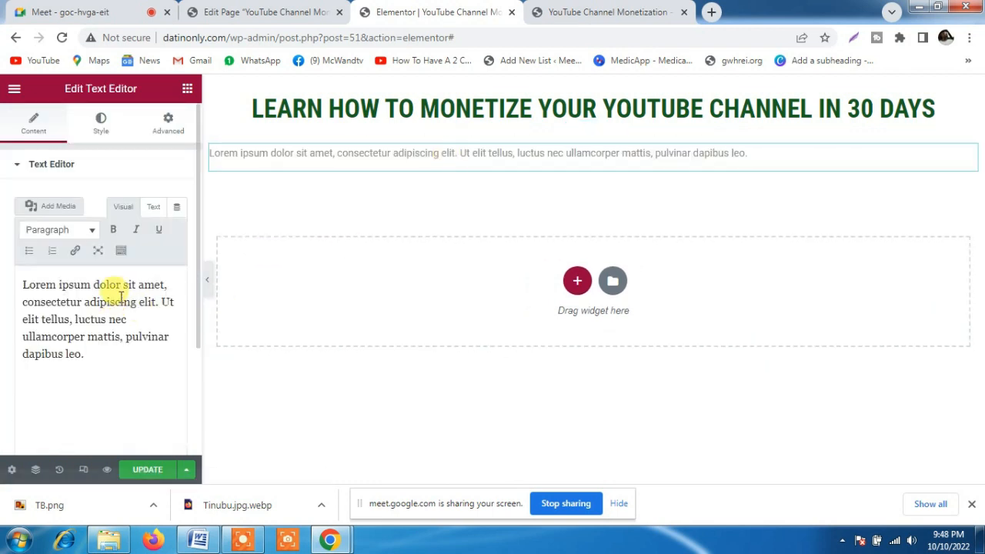
# Replace the placeholder text with "In Order to get the inside gist about Youtube channel monetiation you must watch my video as seen below!"
pyautogui.hotkey('ctrl', 'a')
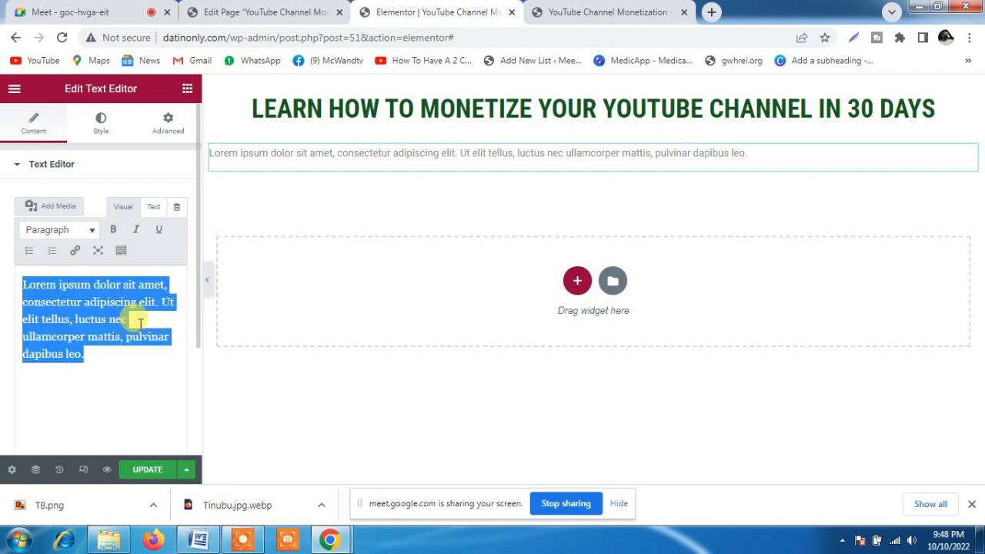
pyautogui.write('In ')
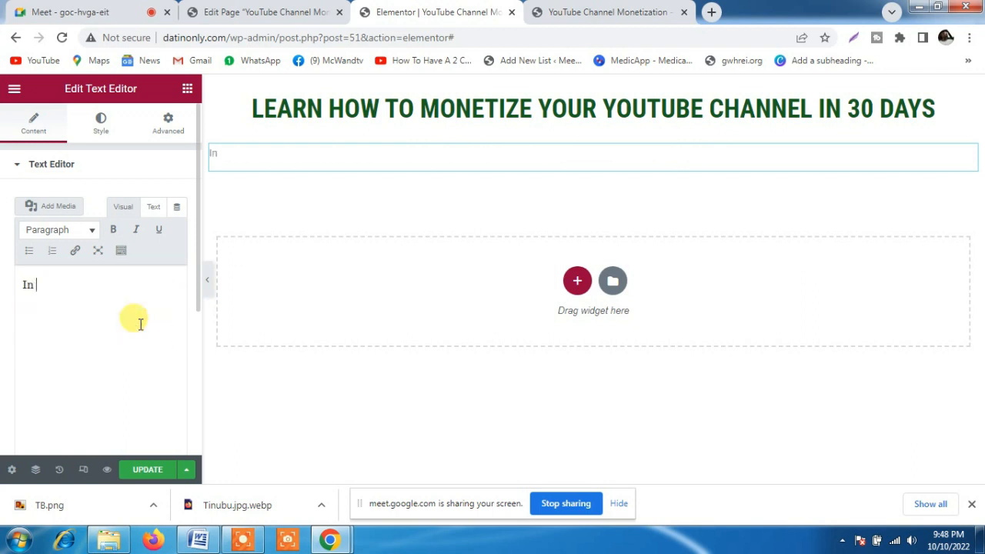
pyautogui.write('Order to ge')
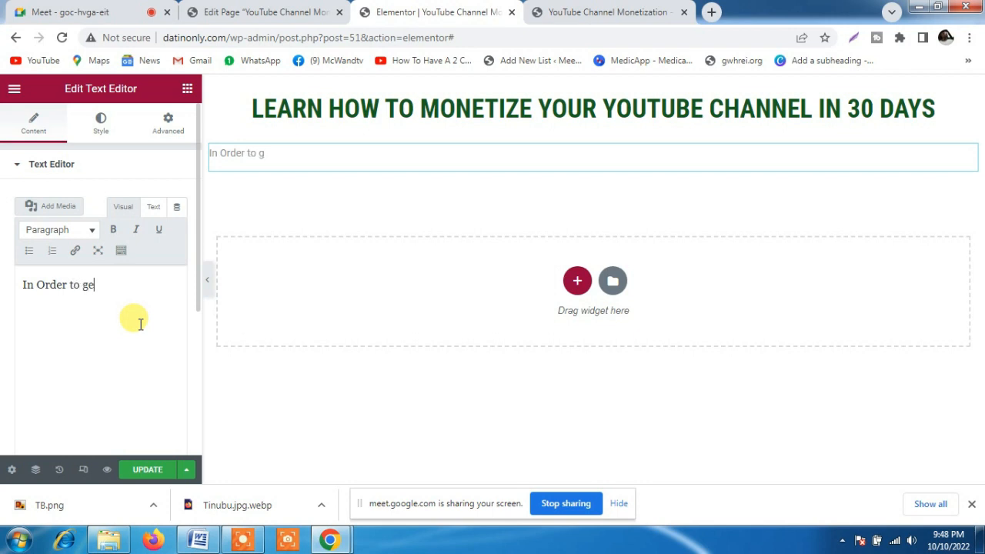
pyautogui.write('t the insi')
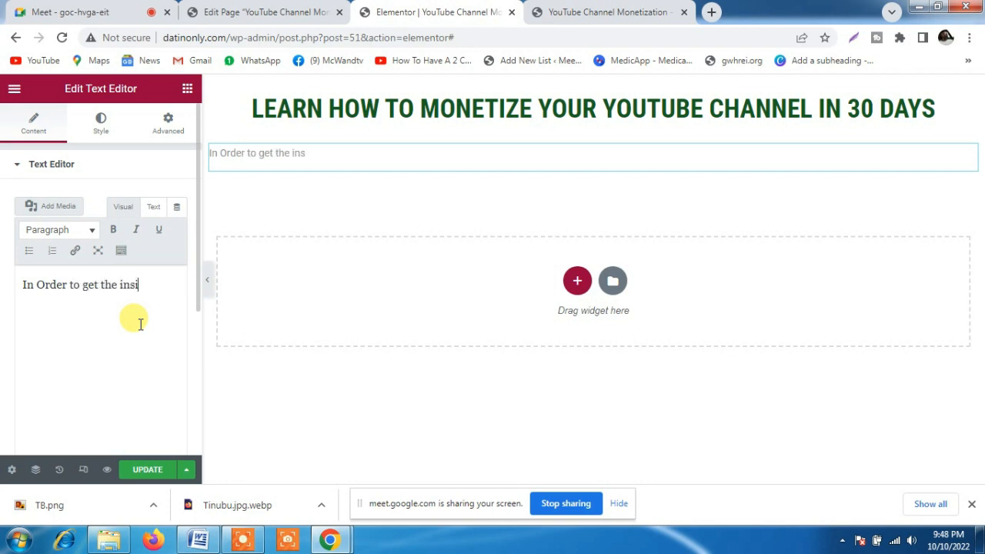
pyautogui.write('de gist abpout')
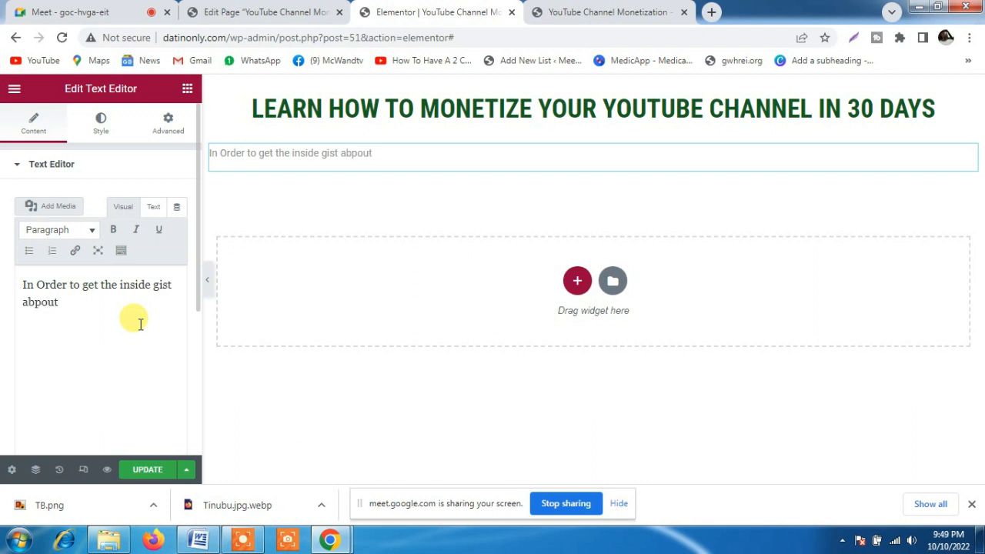
pyautogui.press('BackSpace')
pyautogui.press('BackSpace')
pyautogui.press('BackSpace')
pyautogui.press('BackSpace')
pyautogui.press('BackSpace')
pyautogui.write('bout Youtube chann')
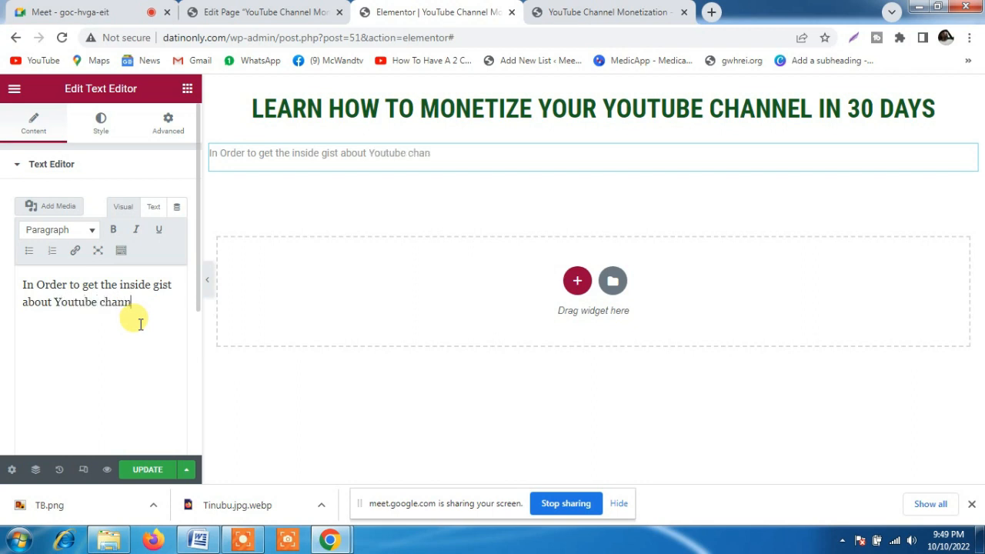
pyautogui.write('el moneti')
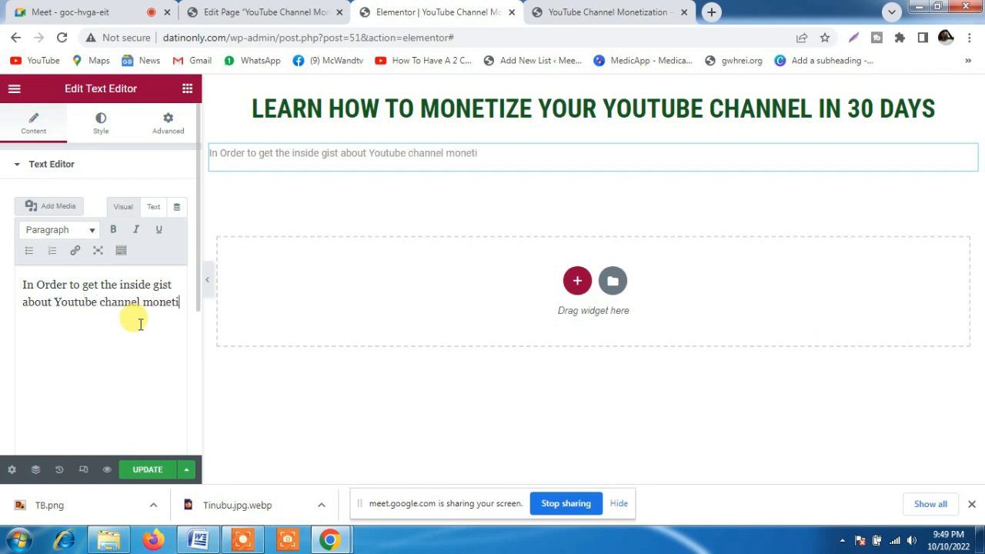
pyautogui.write('ation you')
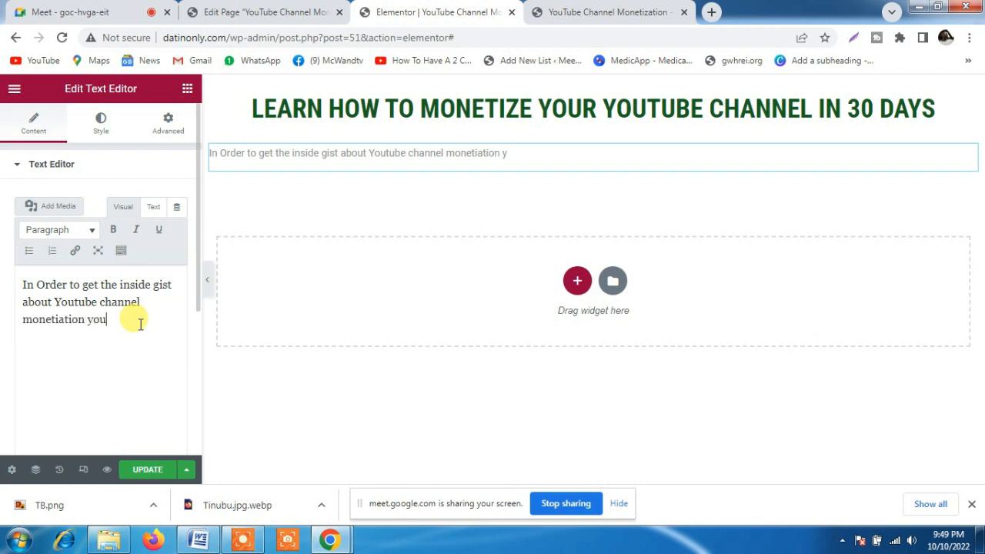
pyautogui.write(' must watch')
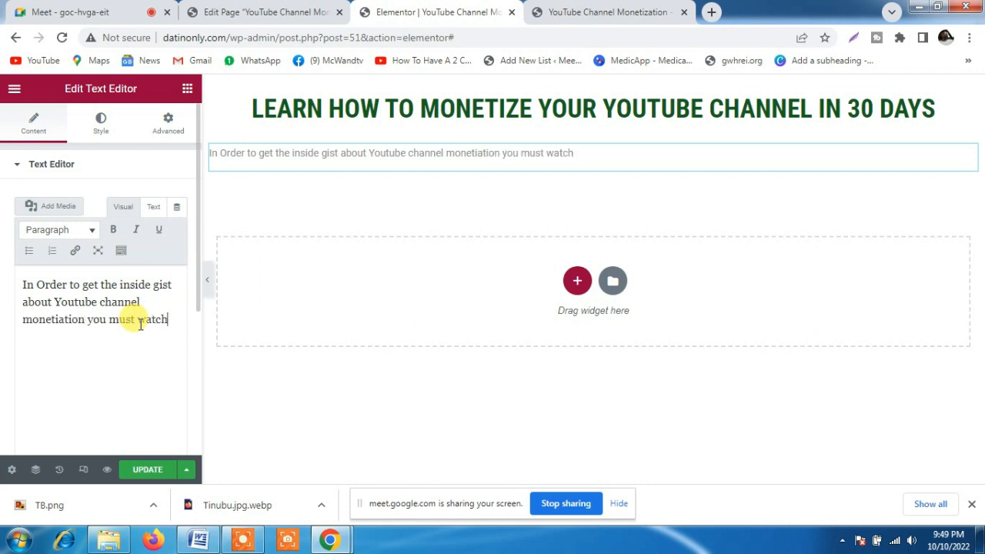
pyautogui.write(' my video')
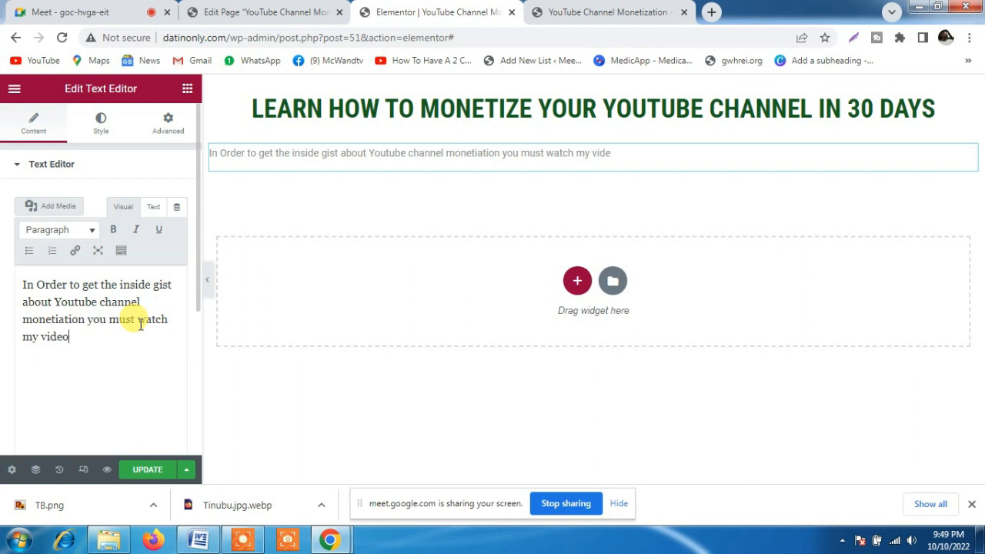
pyautogui.write(' as seen below!')
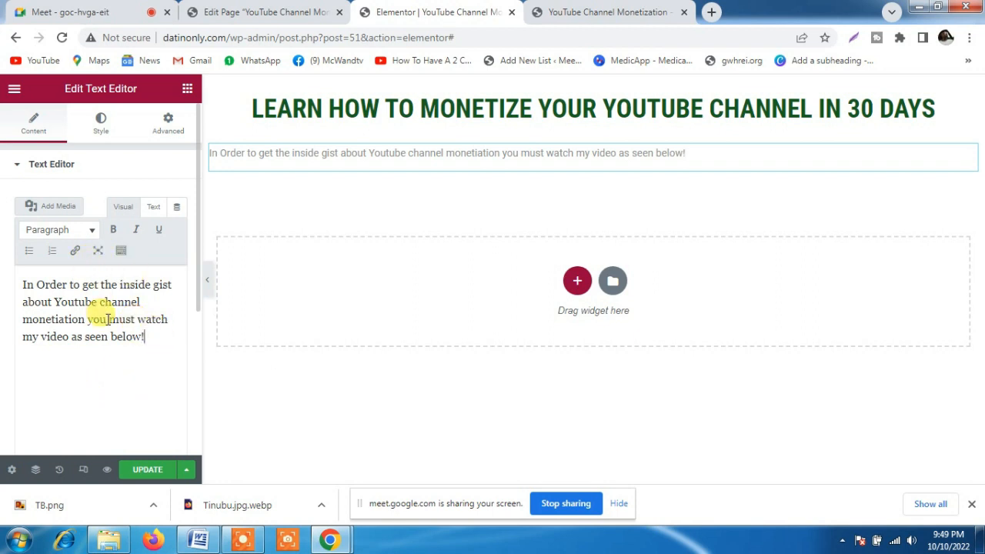
# Center the paragraph text and give it the global color Theme Accent Color
pyautogui.click(100, 123)
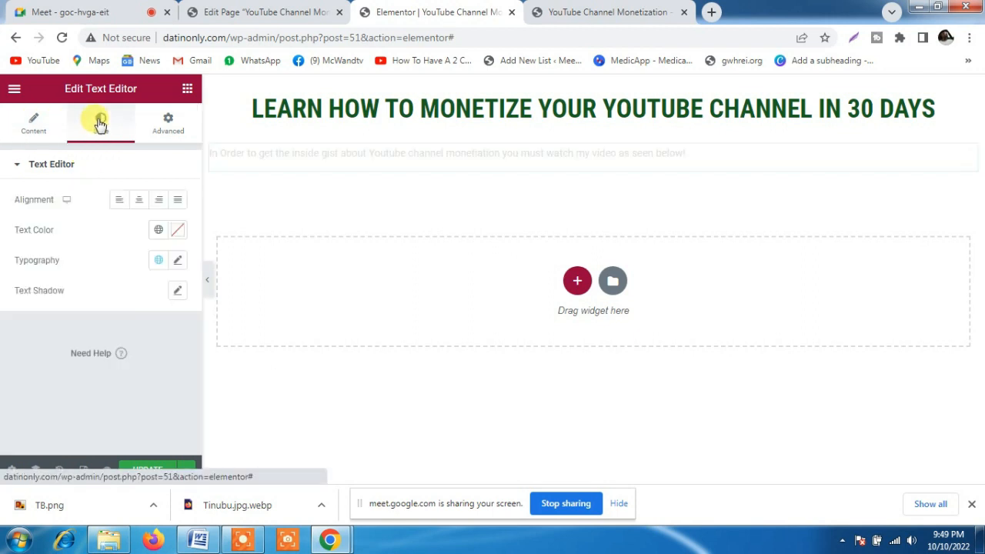
pyautogui.click(137, 201)
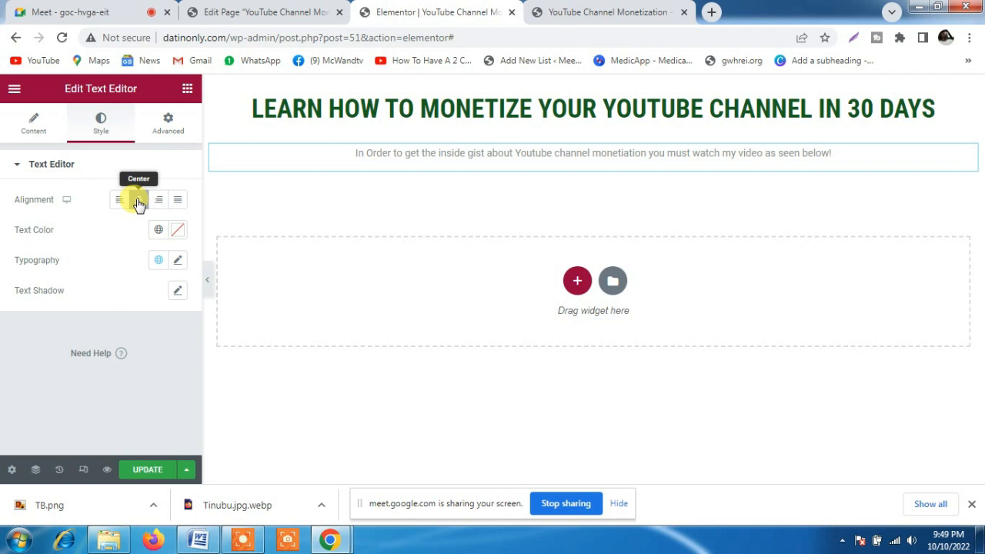
pyautogui.click(158, 231)
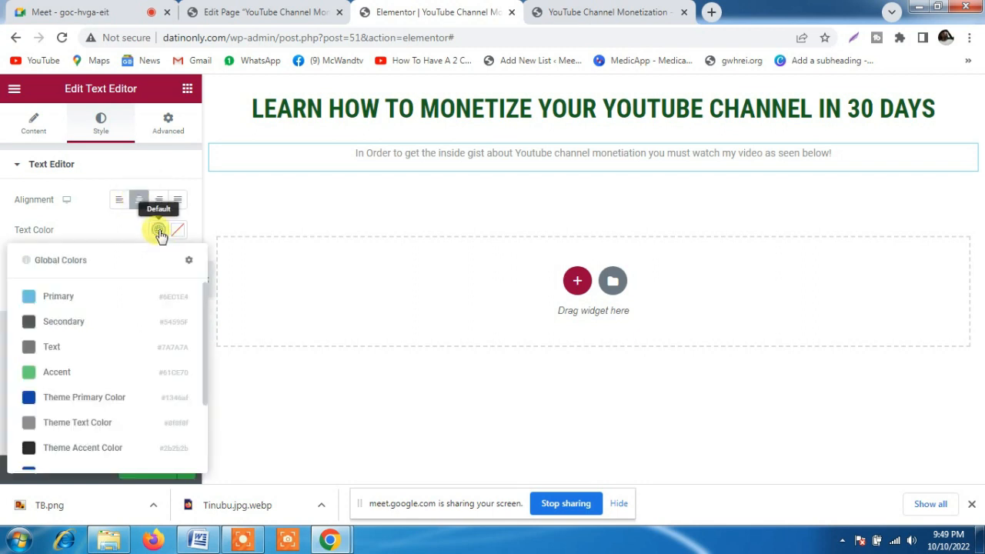
pyautogui.click(29, 449)
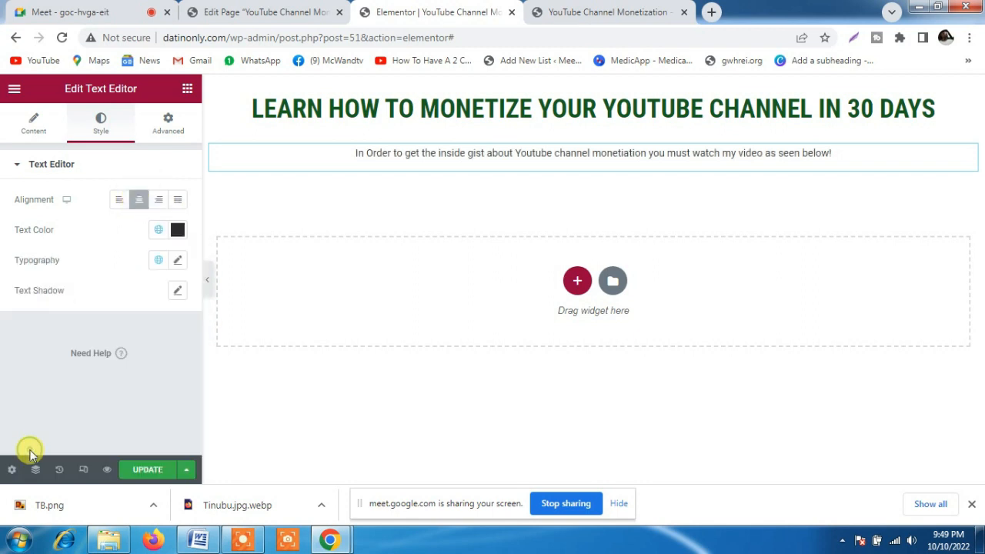
# Set the paragraph's typography to Roboto Condensed, size 20 px and weight 700
pyautogui.click(177, 262)
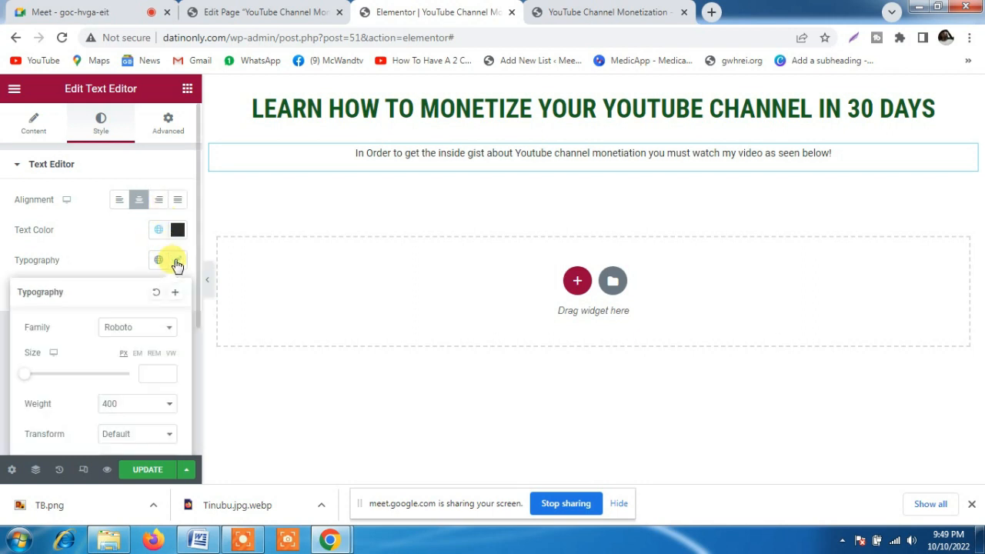
pyautogui.click(141, 330)
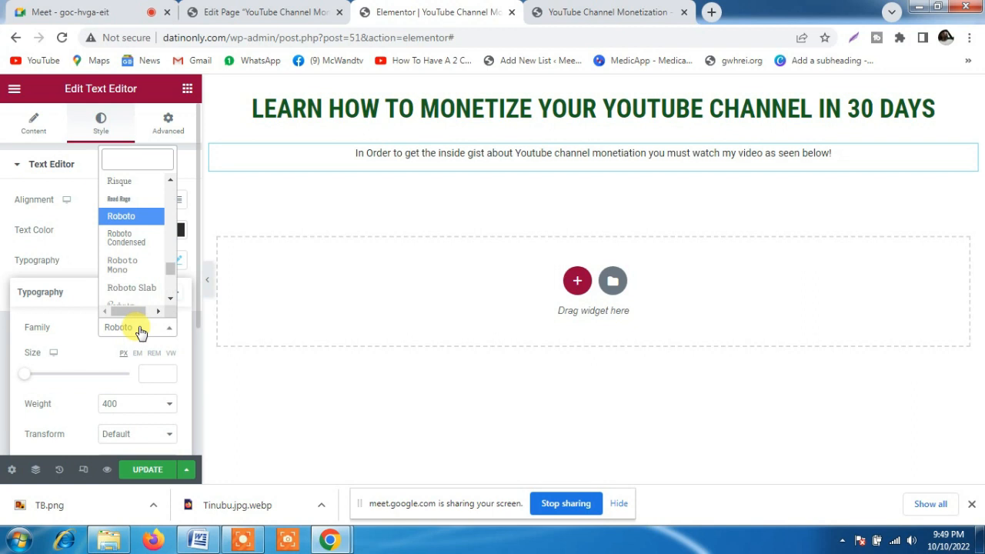
pyautogui.click(120, 238)
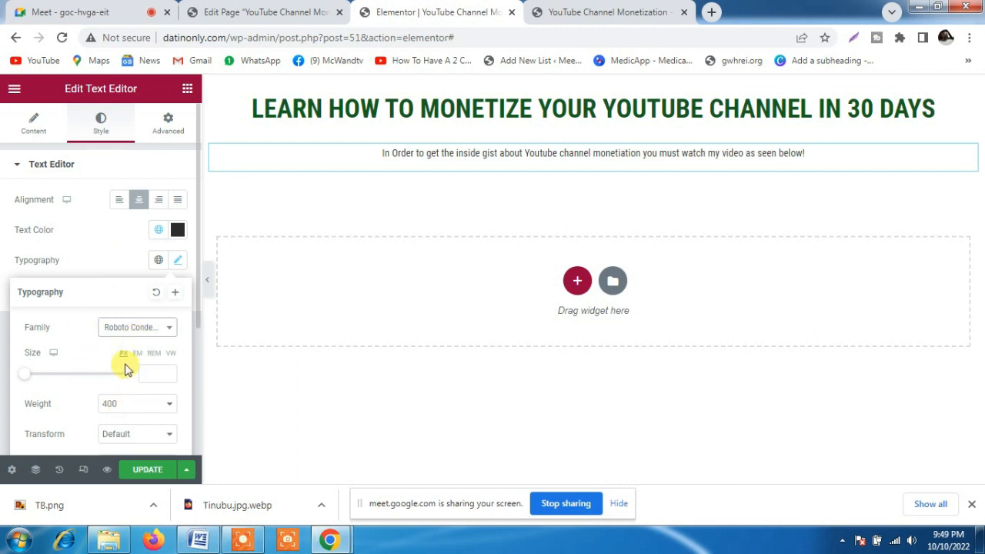
pyautogui.click(146, 372)
pyautogui.write('40')
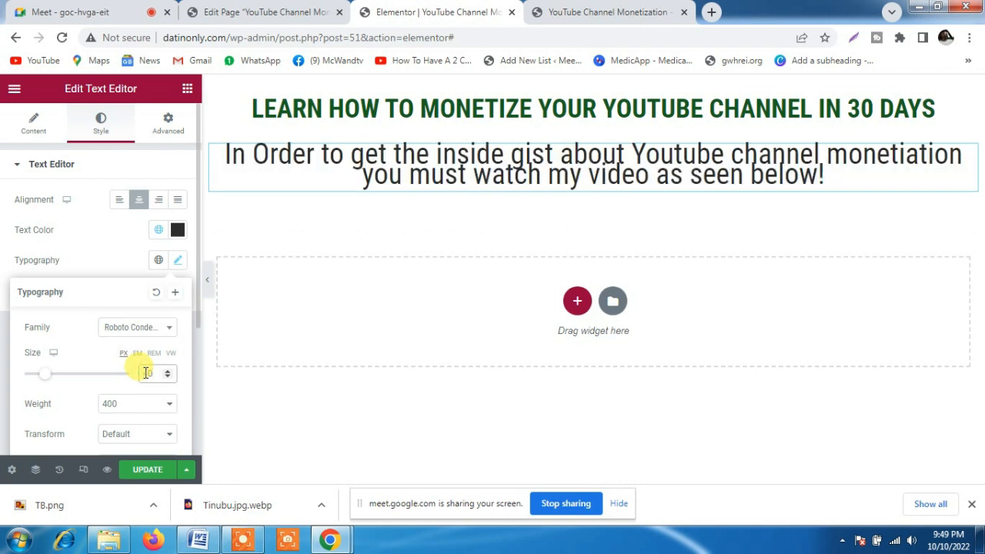
pyautogui.press('BackSpace')
pyautogui.press('BackSpace')
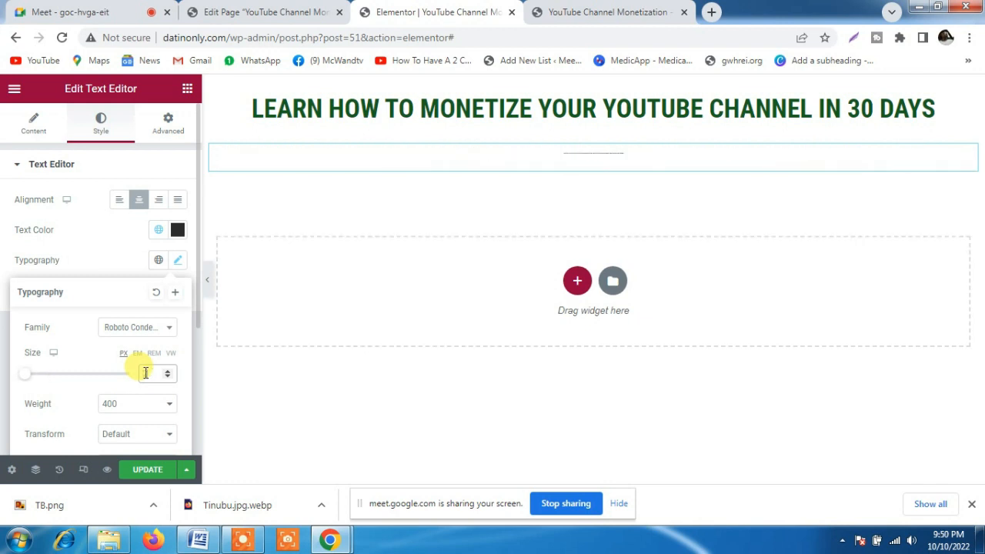
pyautogui.write('20')
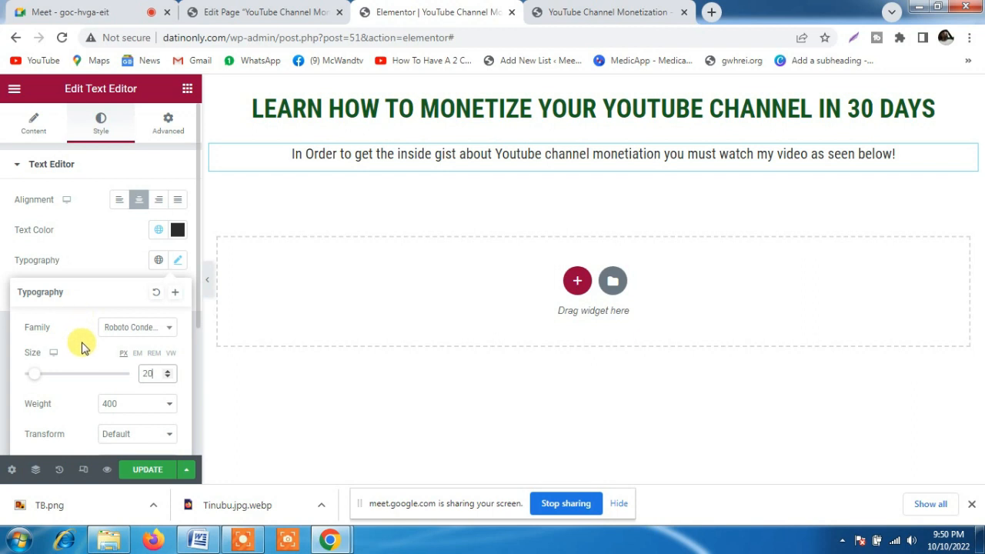
pyautogui.click(132, 414)
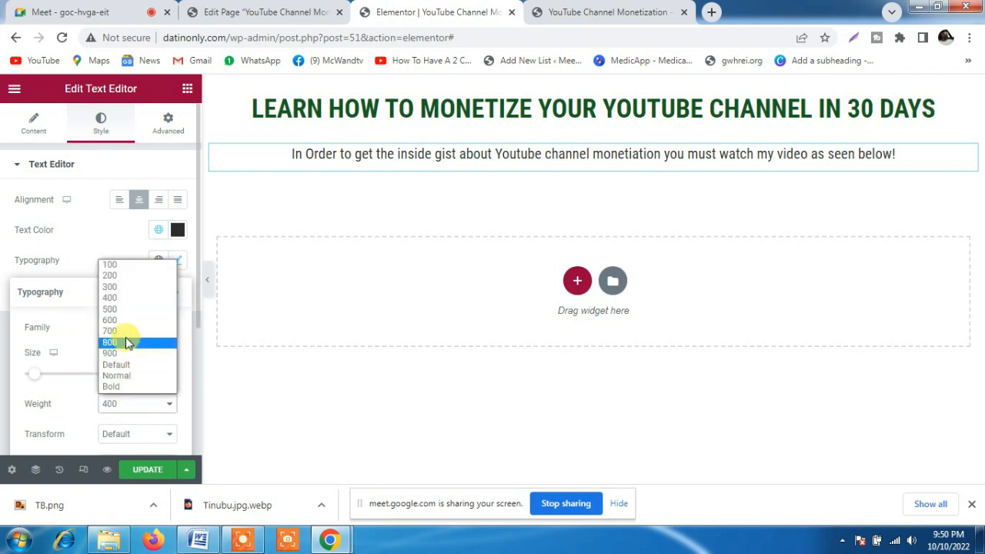
pyautogui.click(118, 331)
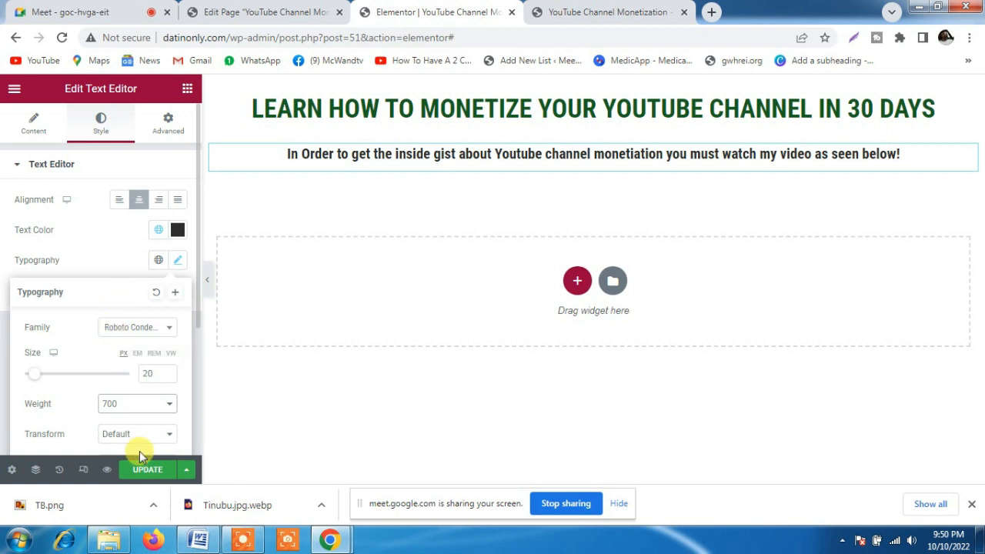
pyautogui.click(105, 242)
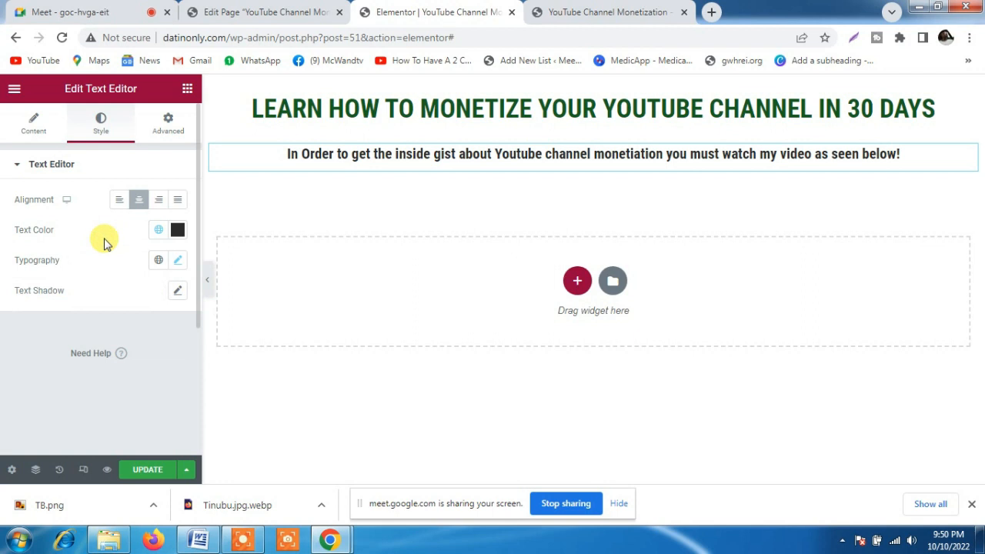
# Unlink the paragraph's padding values, set its bottom padding to 10 px, and update the page
pyautogui.click(169, 126)
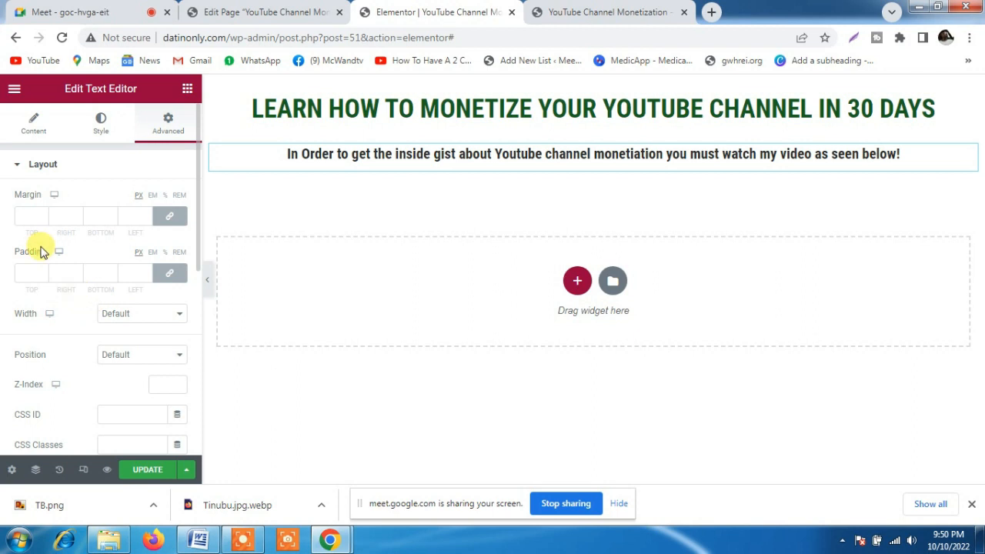
pyautogui.click(171, 274)
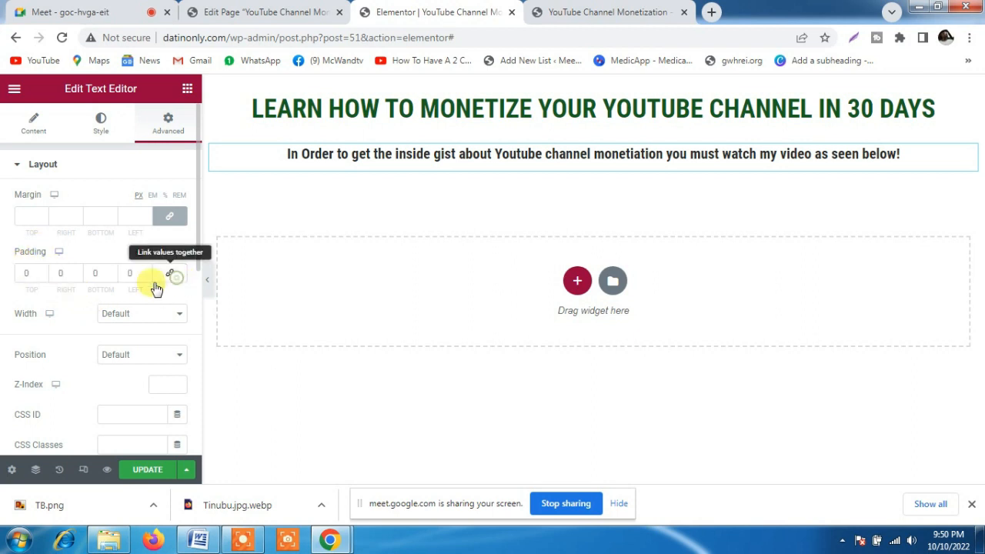
pyautogui.click(96, 273)
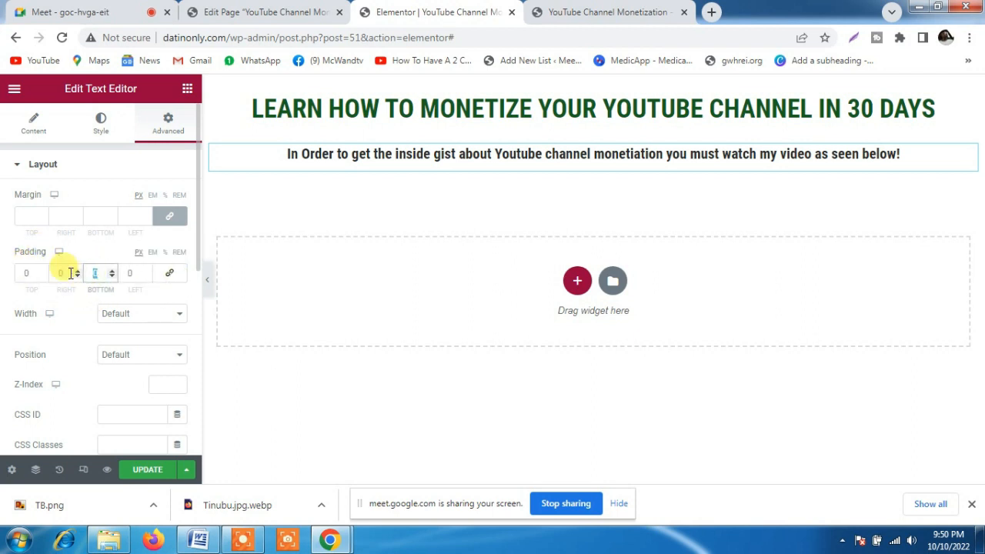
pyautogui.write('10')
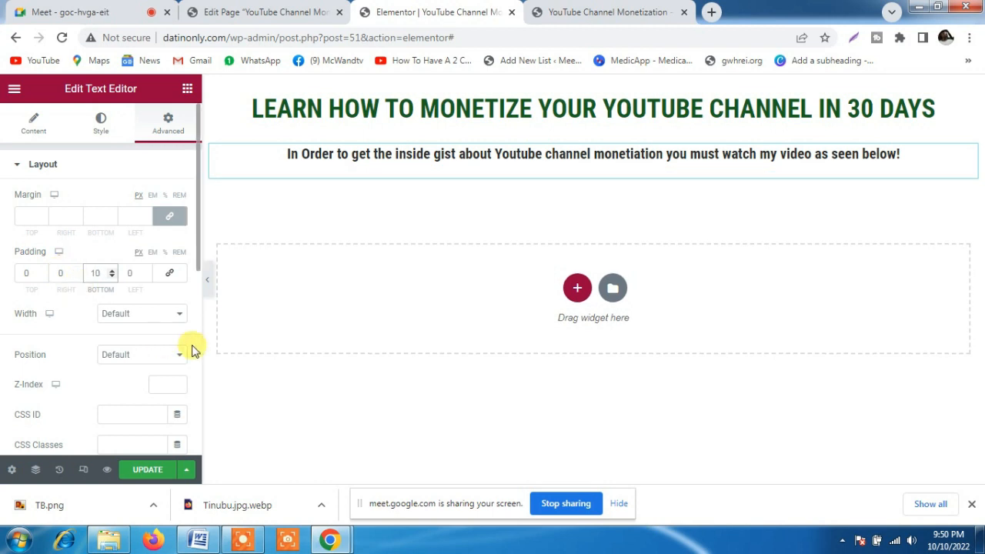
pyautogui.click(136, 463)
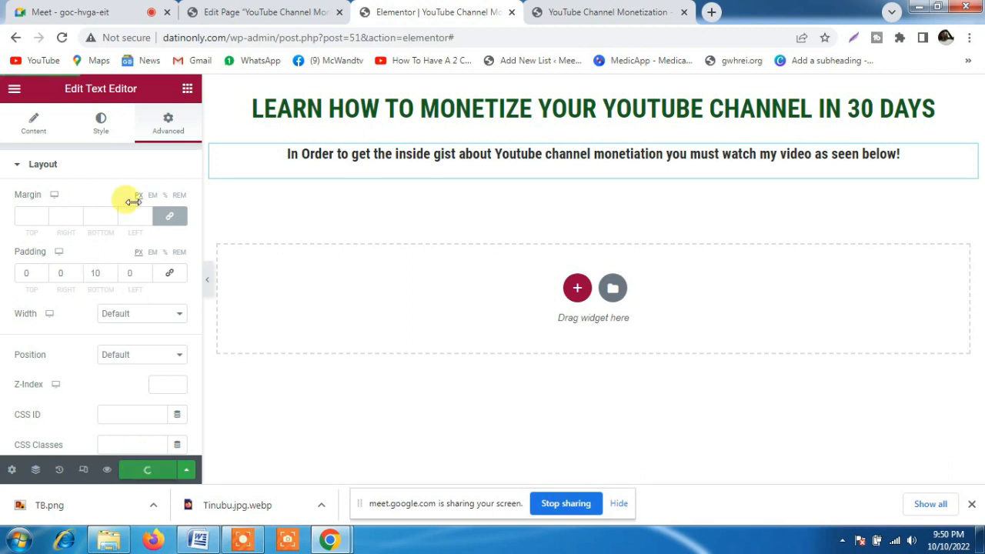
# Add a single-column section below the paragraph and place a Button widget in it
pyautogui.click(186, 90)
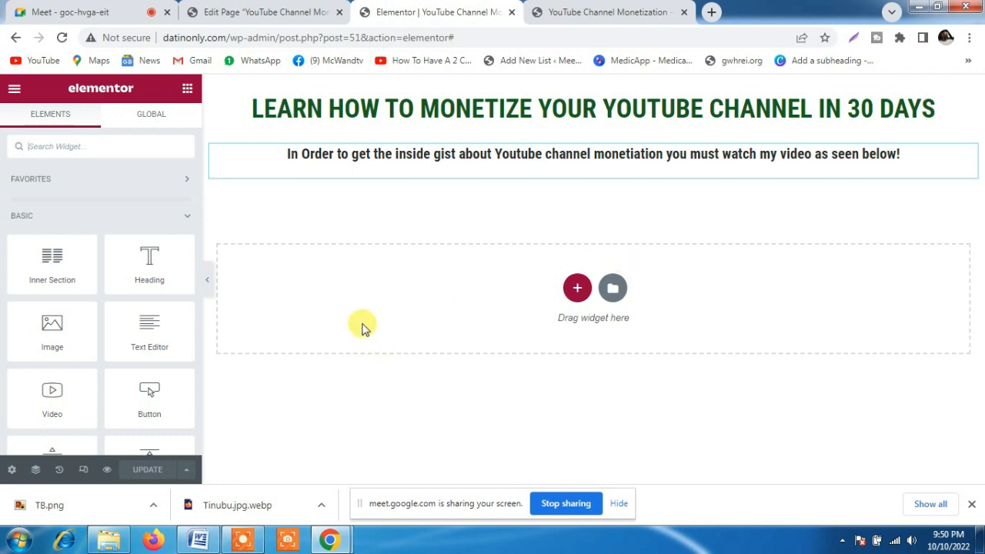
pyautogui.click(576, 290)
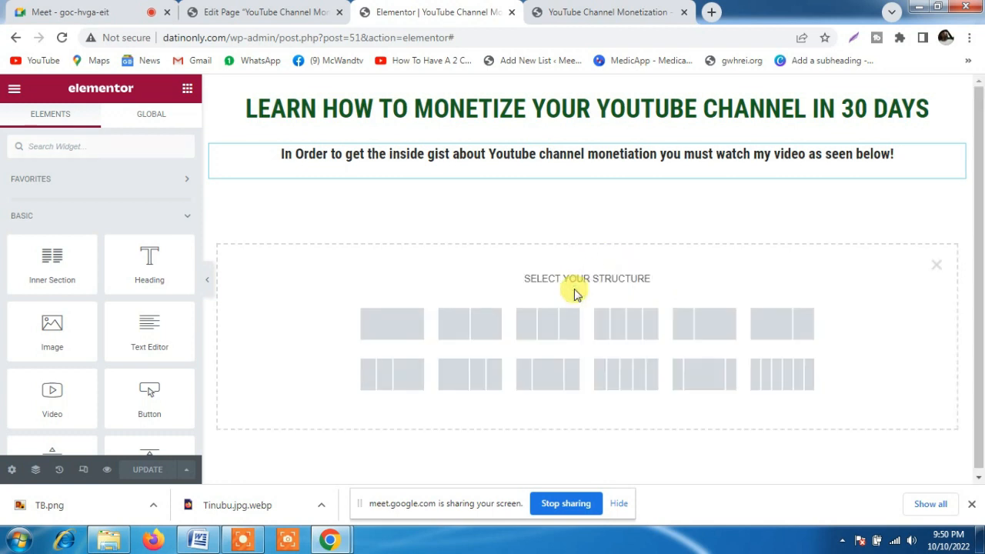
pyautogui.click(404, 328)
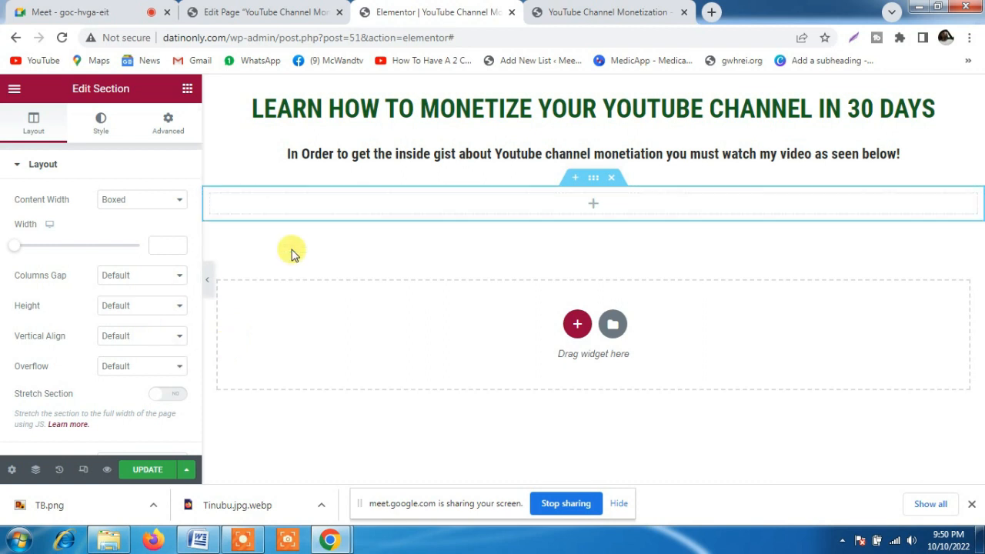
pyautogui.click(187, 89)
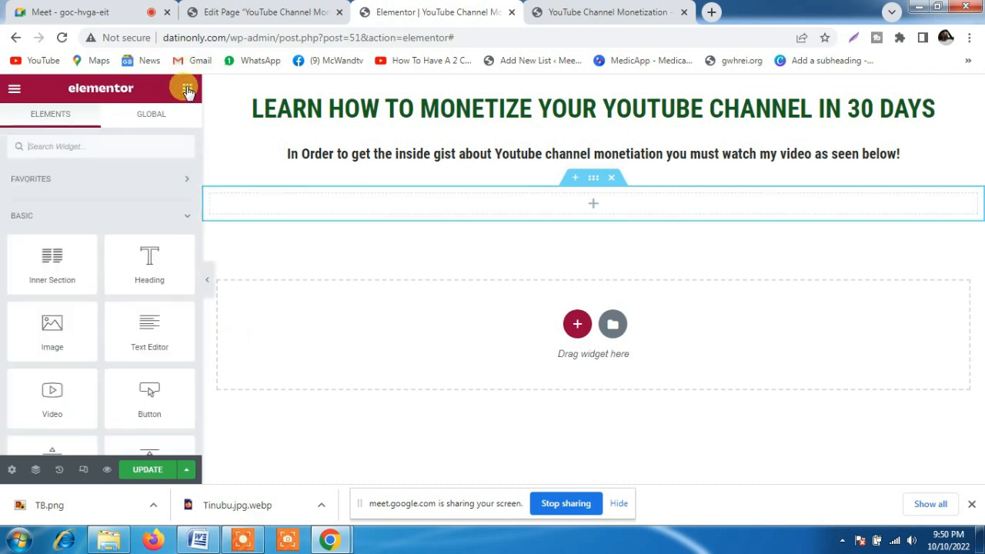
pyautogui.click(77, 145)
pyautogui.write('bu')
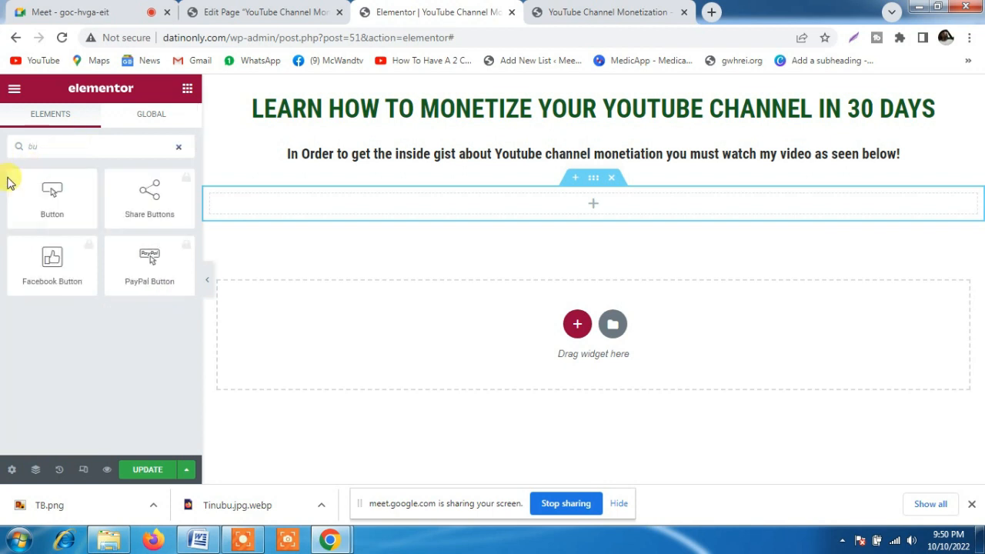
pyautogui.moveTo(48, 198); pyautogui.dragTo(492, 208)
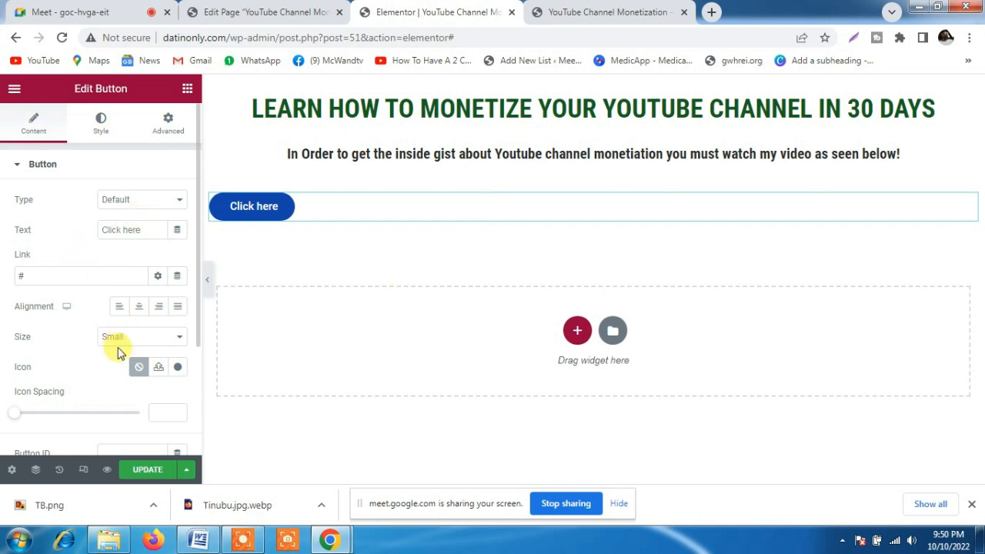
# Insert the circled down-arrow icon from the icon library into the button
pyautogui.click(158, 369)
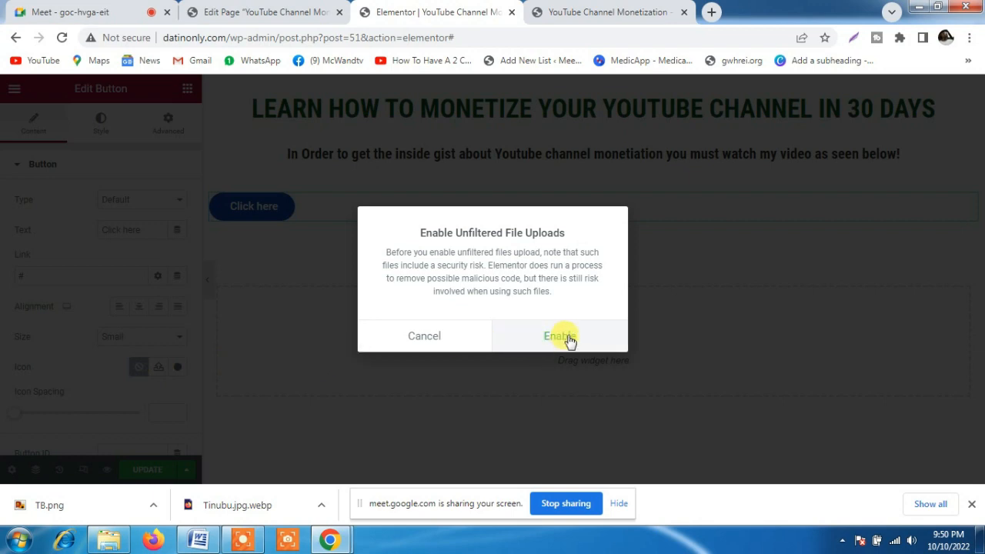
pyautogui.click(435, 340)
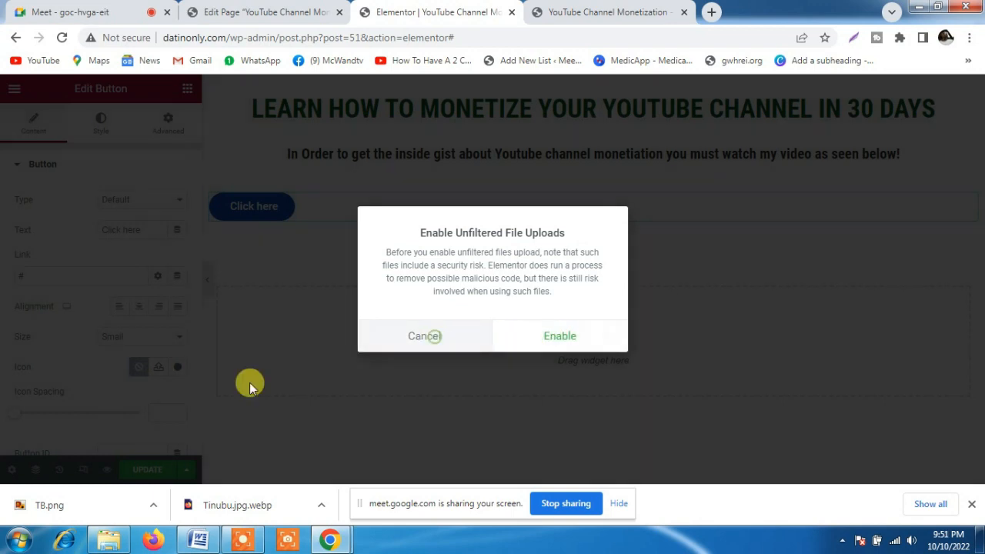
pyautogui.click(176, 369)
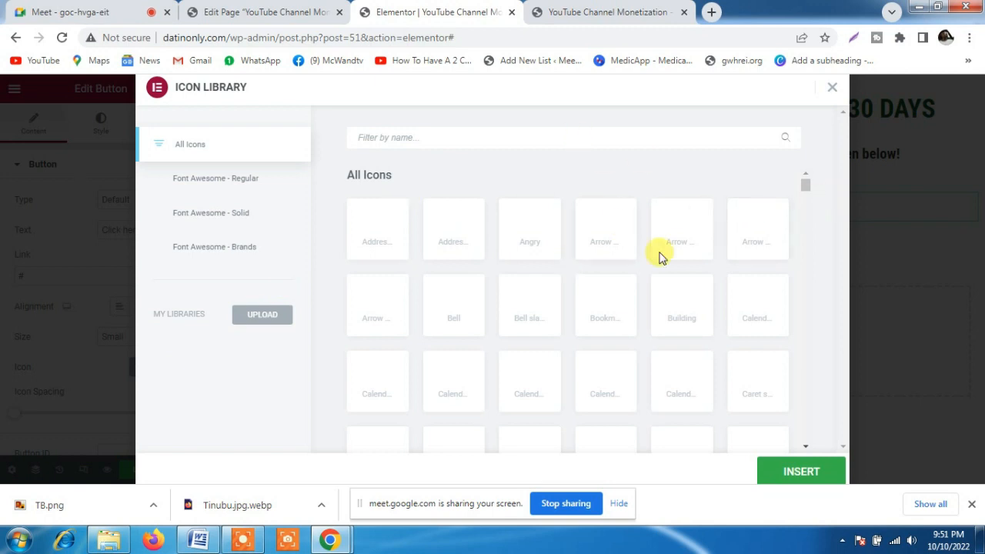
pyautogui.click(605, 234)
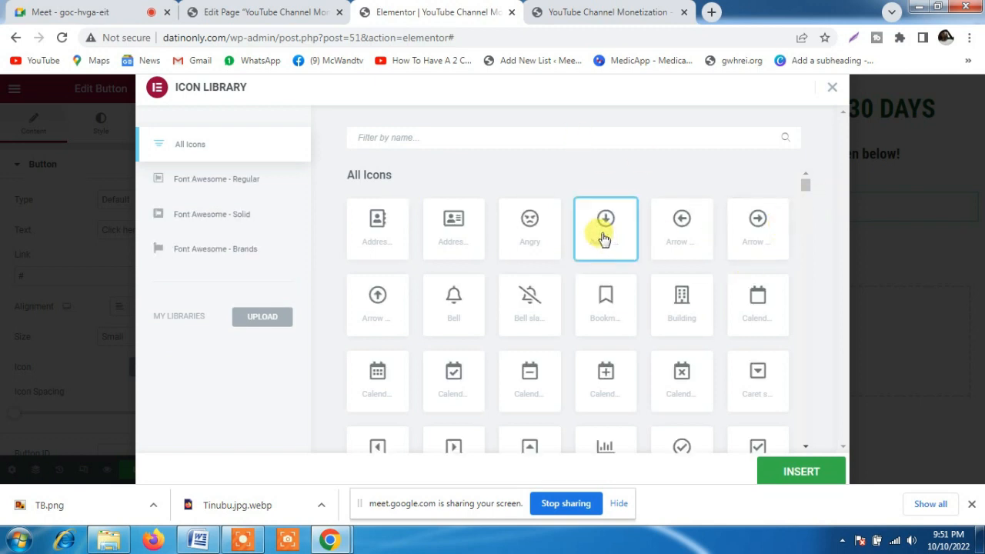
pyautogui.click(808, 476)
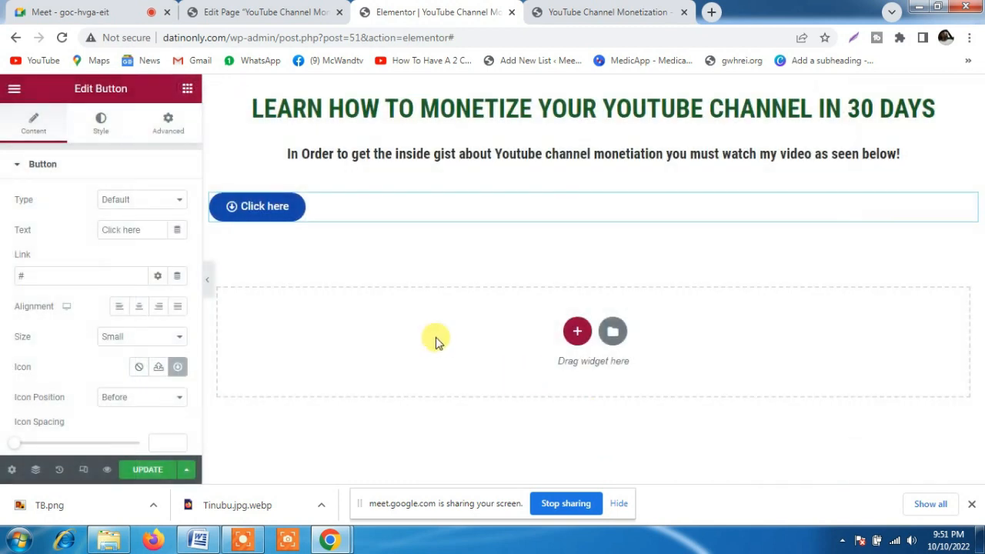
# Re-enter # as the button's link and change its text to "Watch Video Below"
pyautogui.click(58, 275)
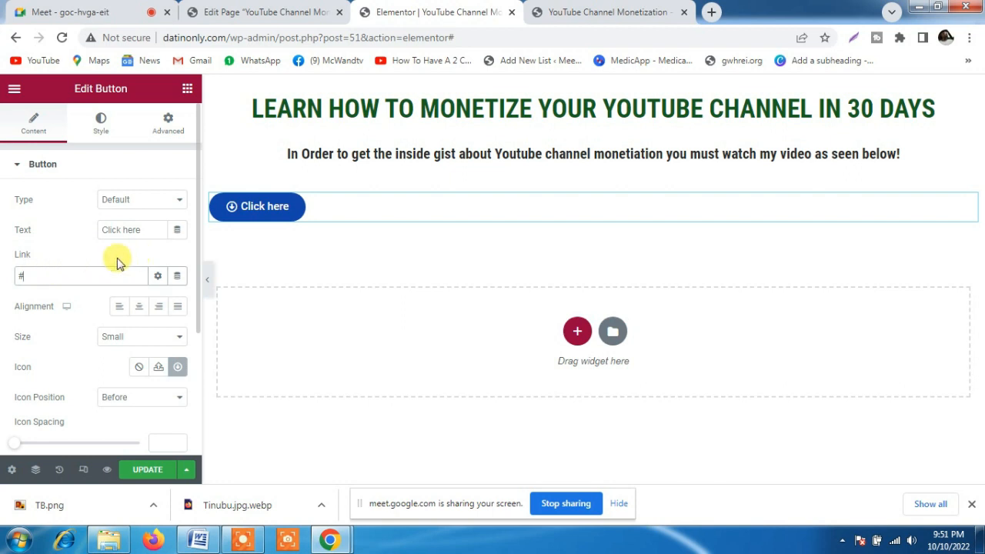
pyautogui.moveTo(42, 275); pyautogui.dragTo(2, 294)
pyautogui.press('BackSpace')
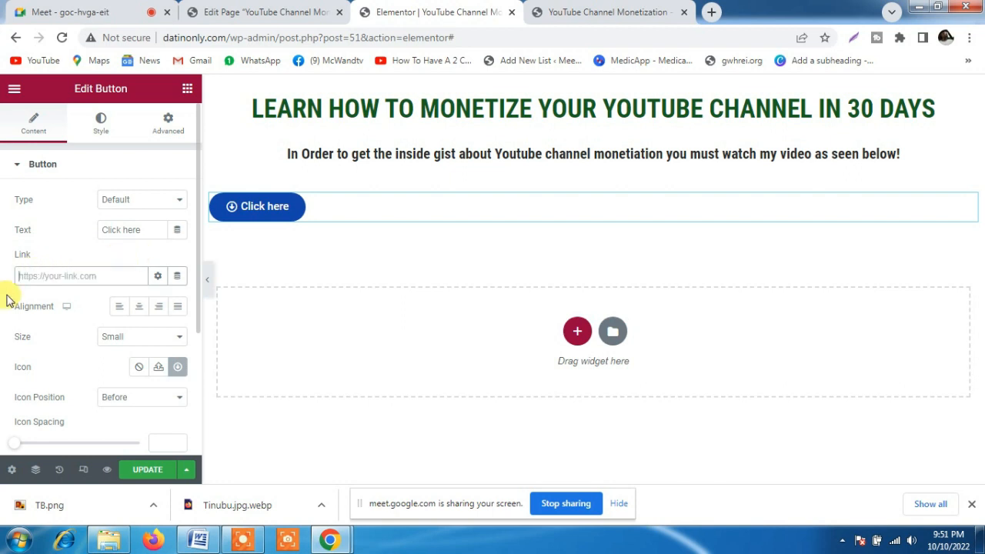
pyautogui.write('#')
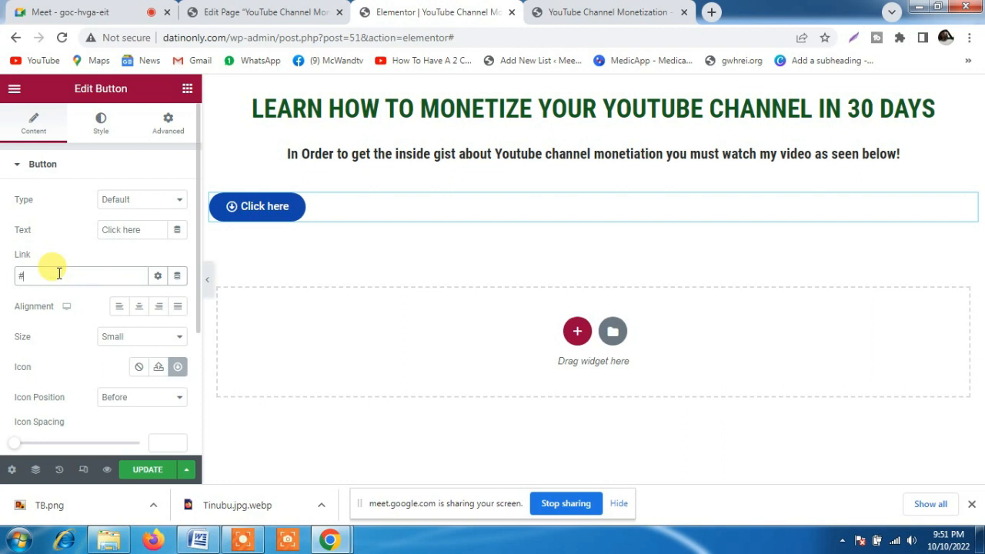
pyautogui.moveTo(151, 228); pyautogui.dragTo(37, 237)
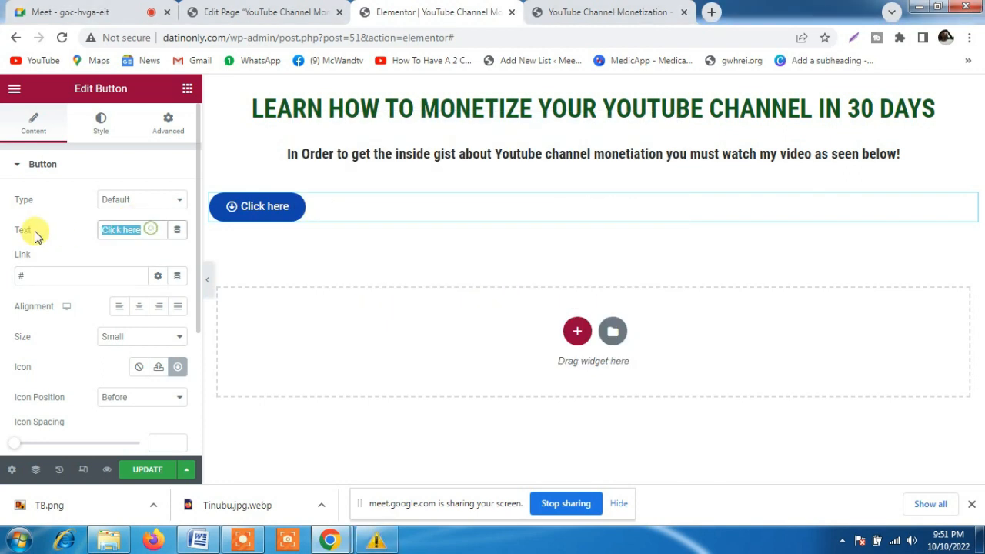
pyautogui.write('Watc')
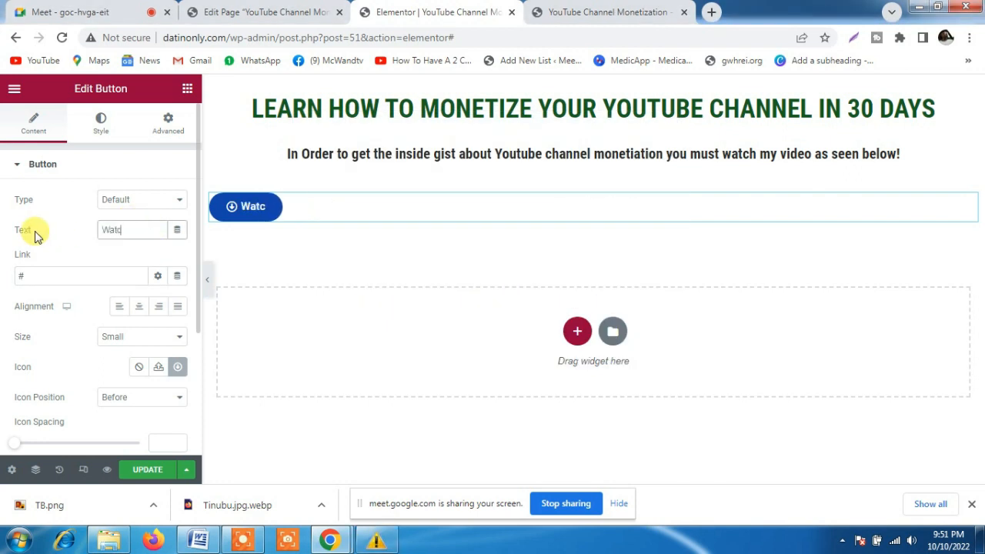
pyautogui.write('h Vide')
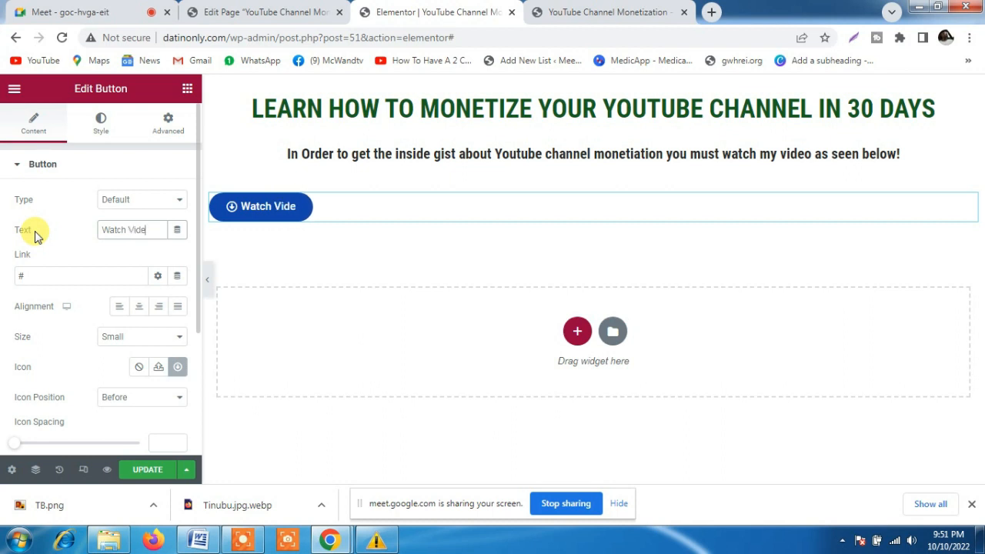
pyautogui.write('o Below')
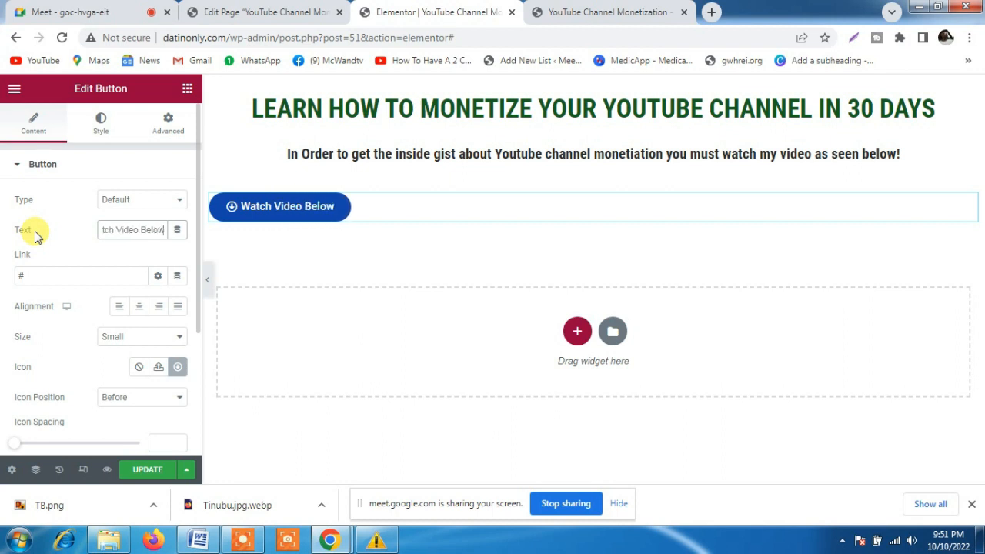
pyautogui.click(57, 229)
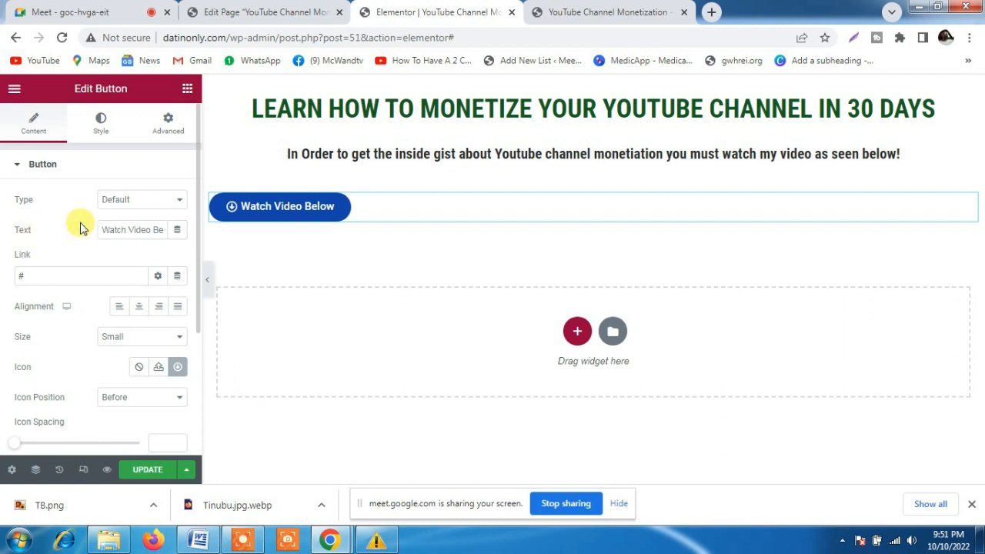
# Set the button's size to Large and its icon position to After, with center alignment
pyautogui.click(128, 337)
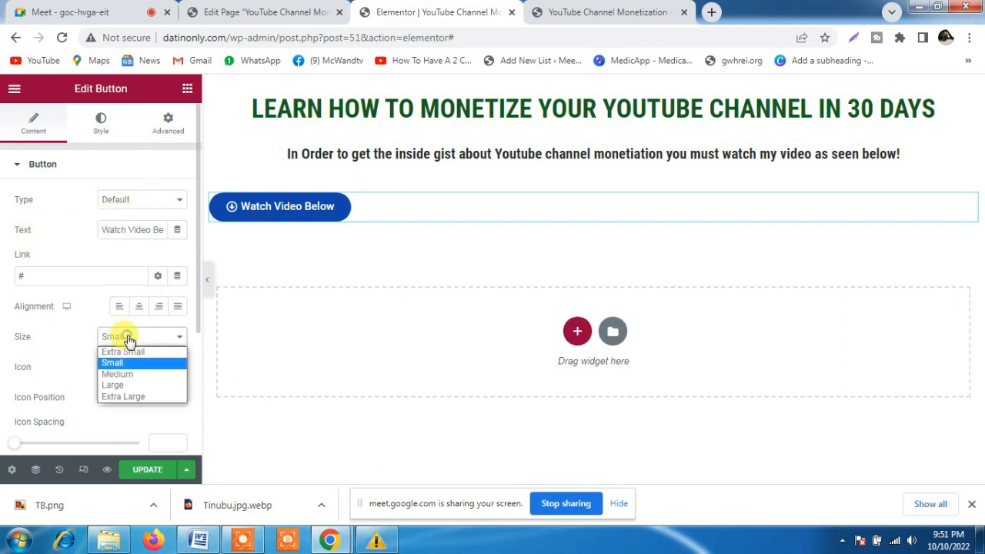
pyautogui.click(121, 385)
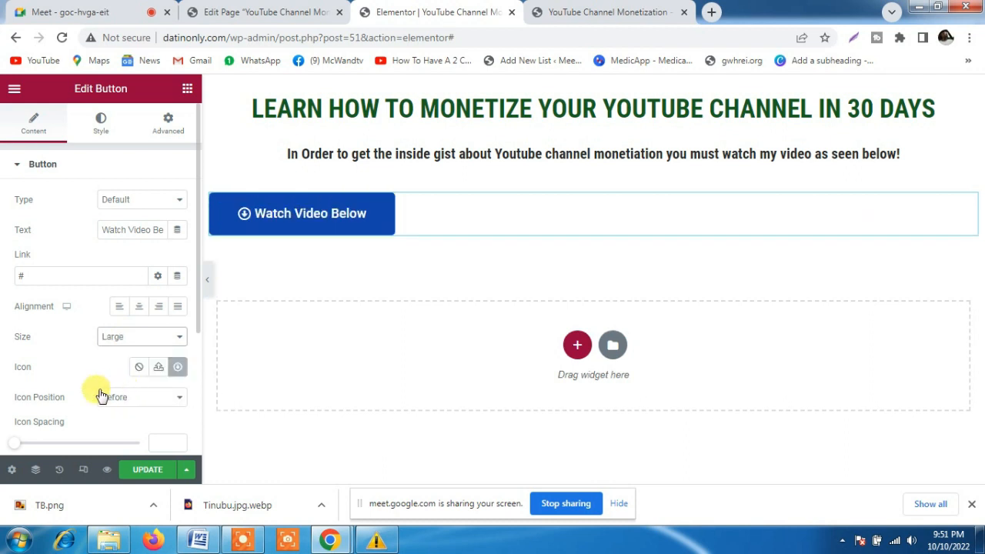
pyautogui.click(143, 399)
pyautogui.click(131, 424)
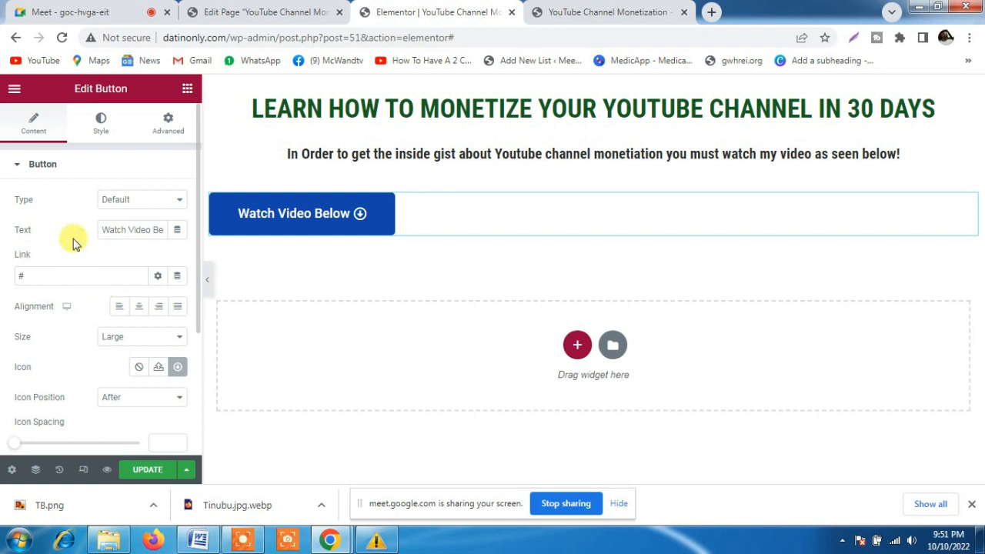
pyautogui.click(139, 307)
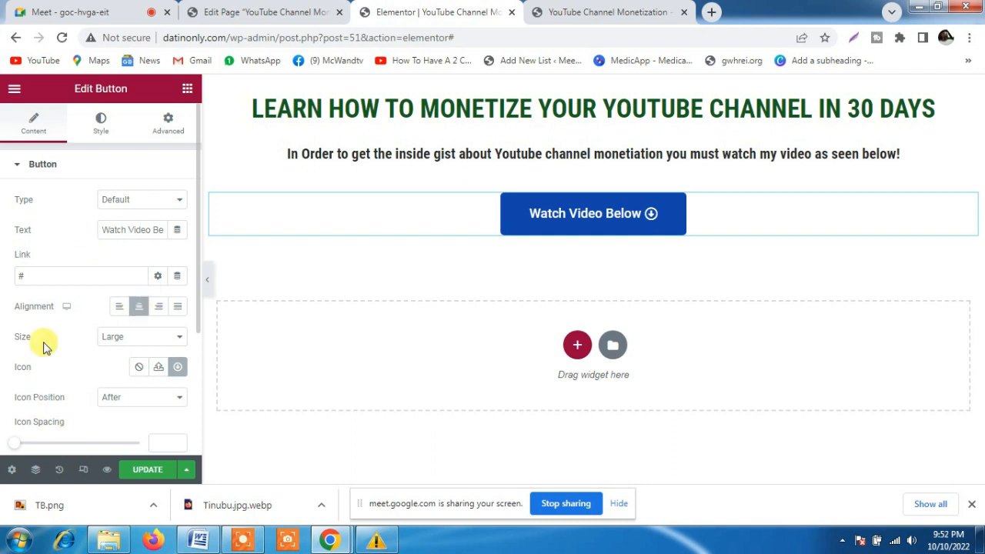
# Give the button's background the dark green global color that matches the heading
pyautogui.click(102, 126)
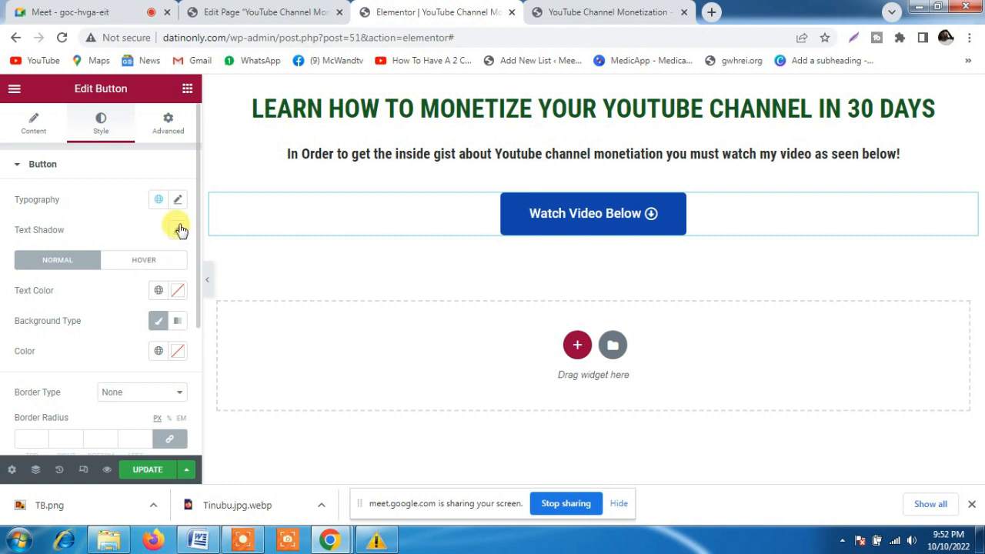
pyautogui.click(158, 350)
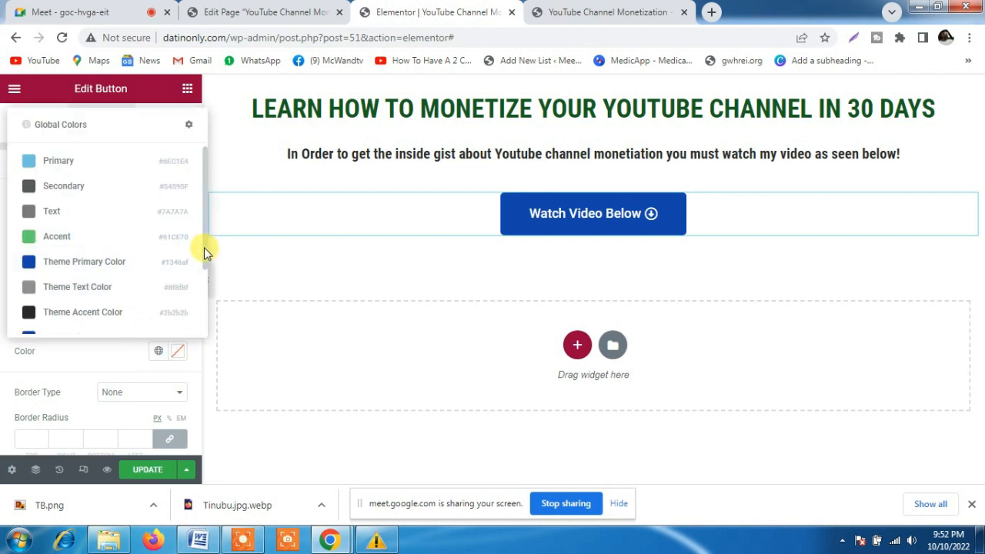
pyautogui.moveTo(206, 251); pyautogui.dragTo(191, 330)
pyautogui.click(29, 323)
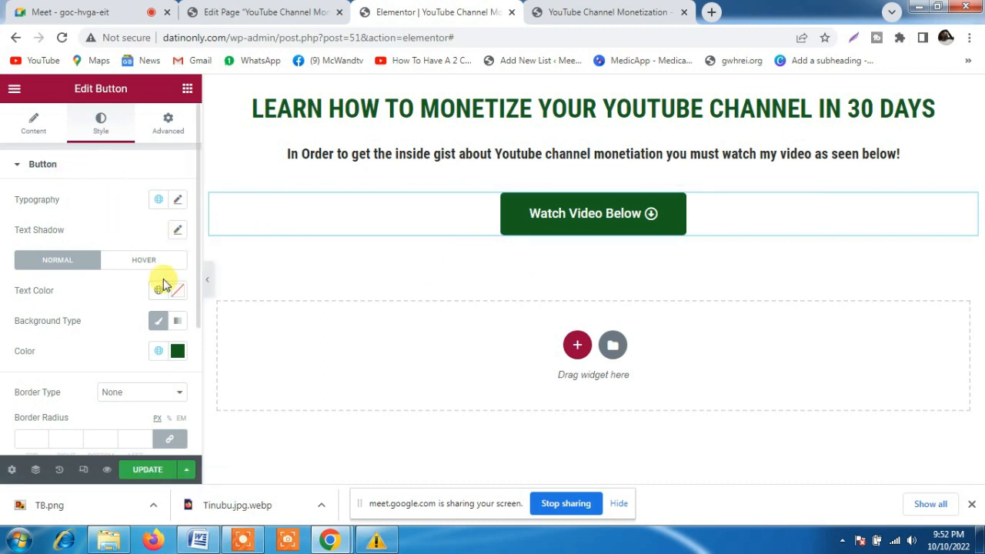
# Change the button's typography family to Roboto Condensed
pyautogui.click(176, 201)
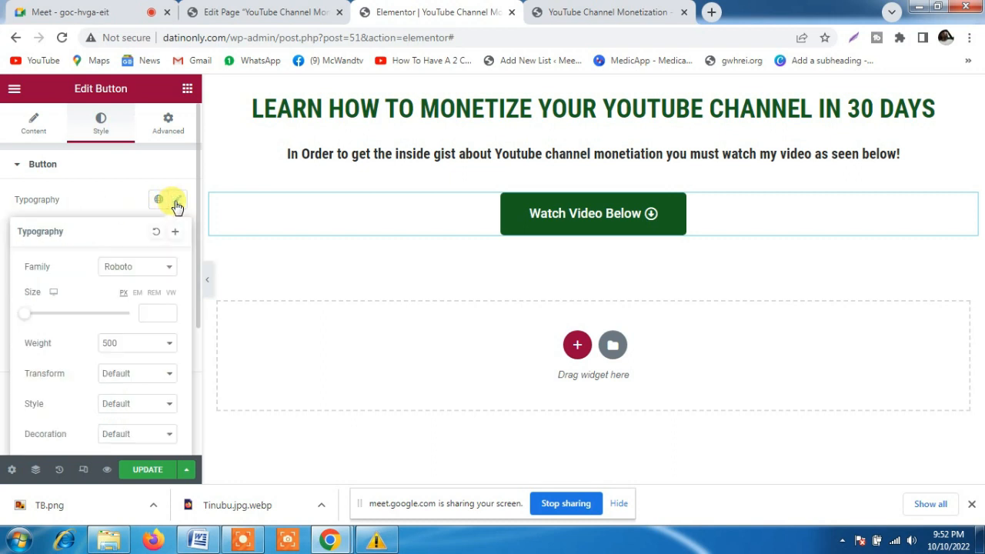
pyautogui.click(144, 270)
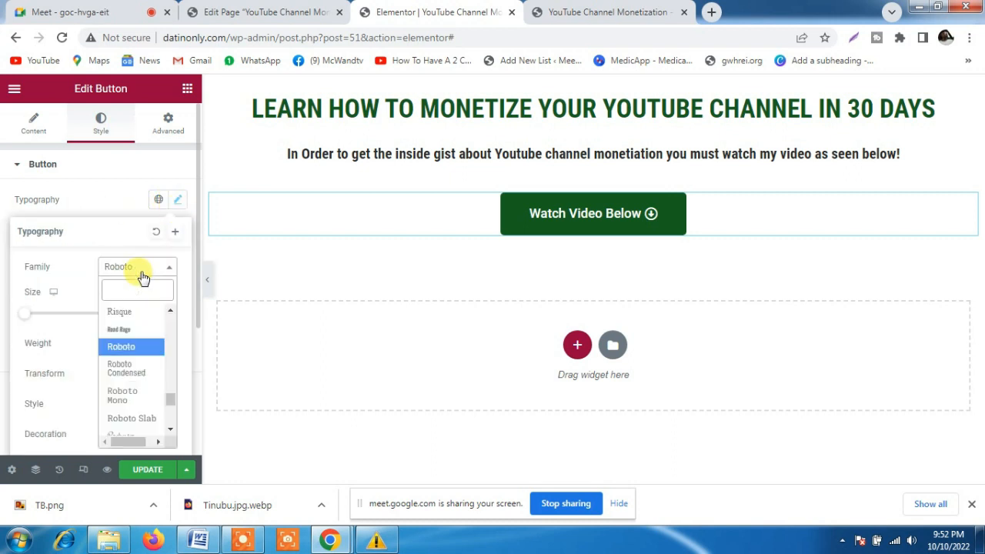
pyautogui.click(123, 369)
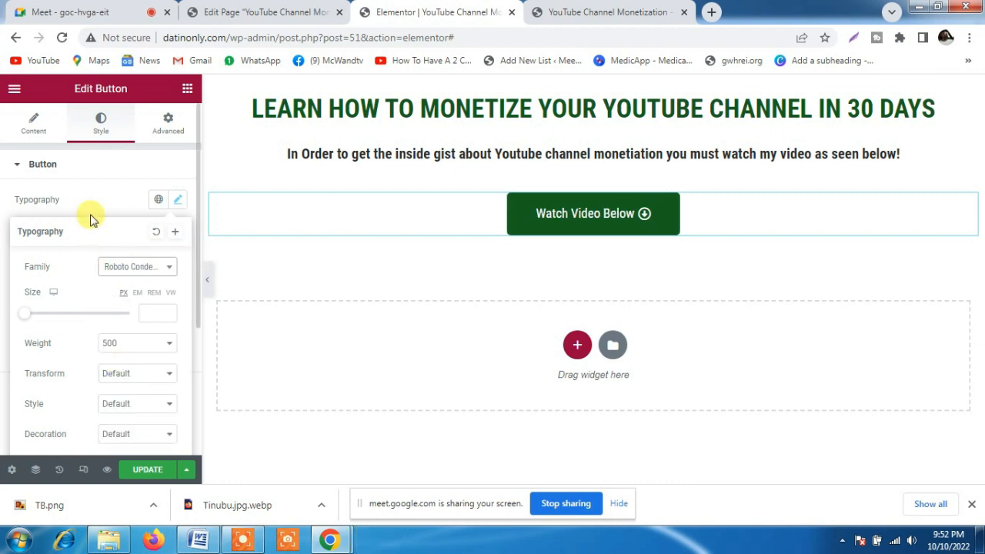
pyautogui.click(106, 199)
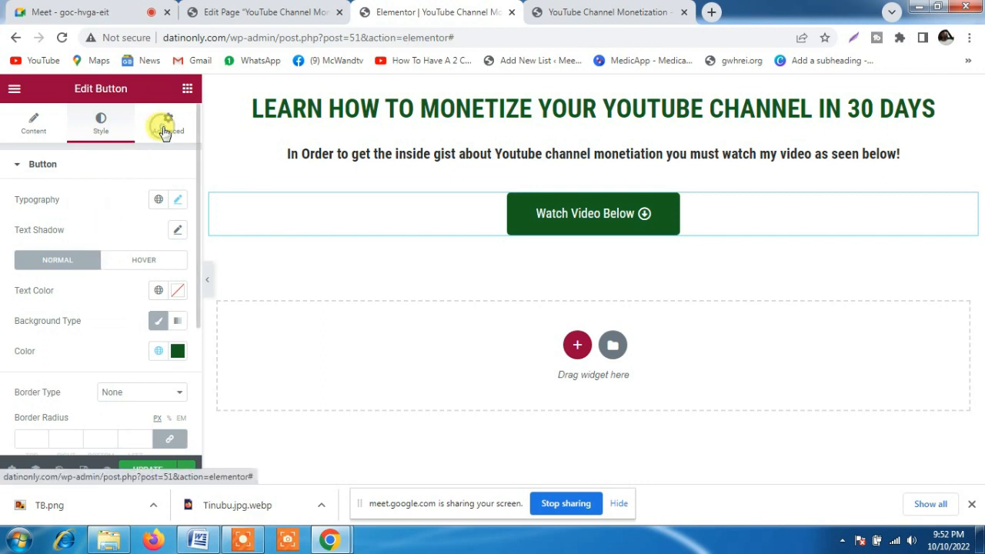
# Unlink the button's padding values, set its bottom padding to 10 px and update the page
pyautogui.click(164, 133)
pyautogui.click(171, 275)
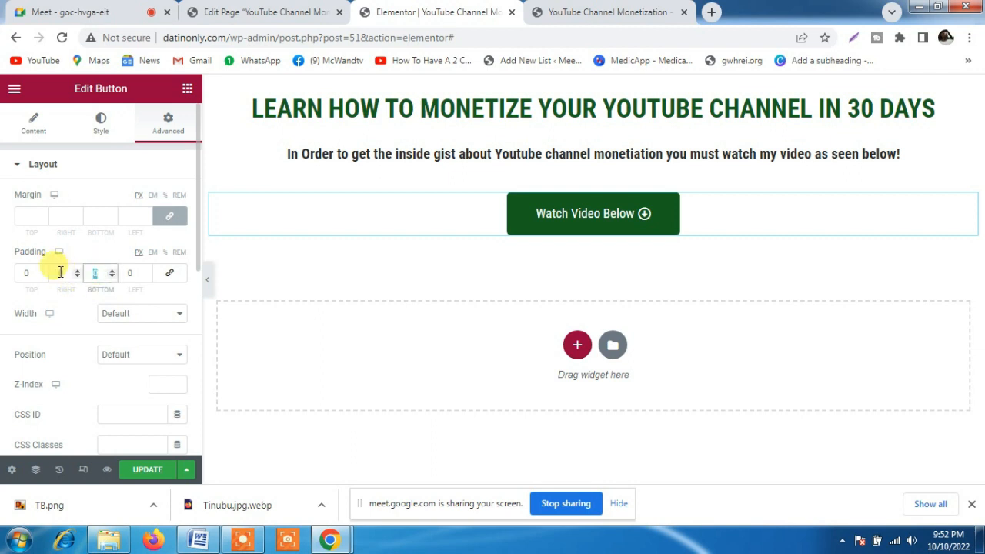
pyautogui.write('0')
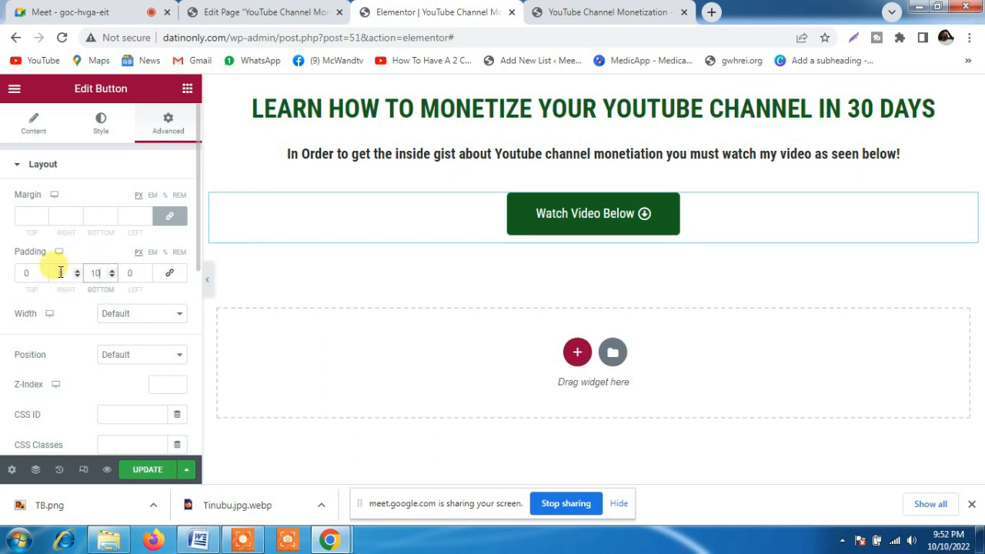
pyautogui.click(144, 469)
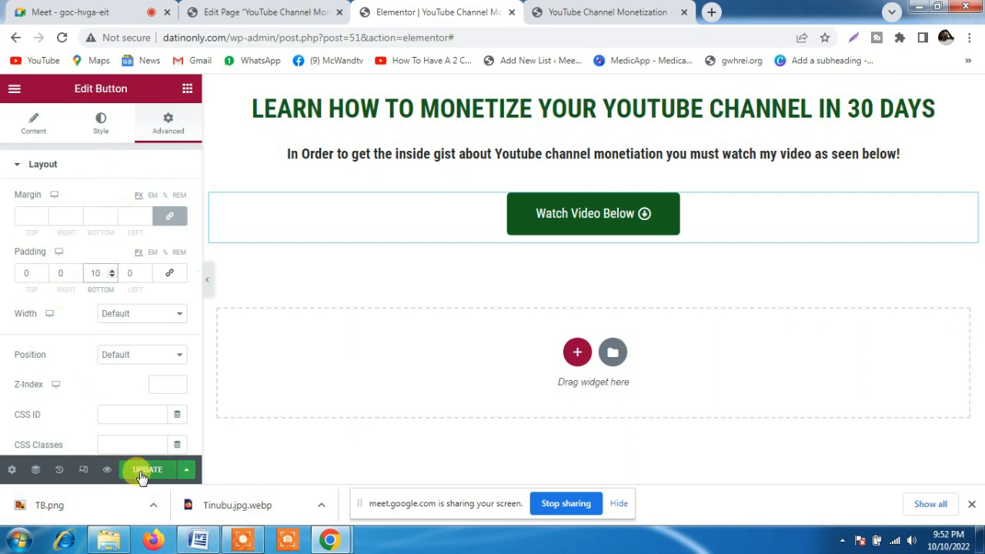
# Reload the live landing page to check the published intro text and button, and return to the Elementor editor
pyautogui.click(608, 12)
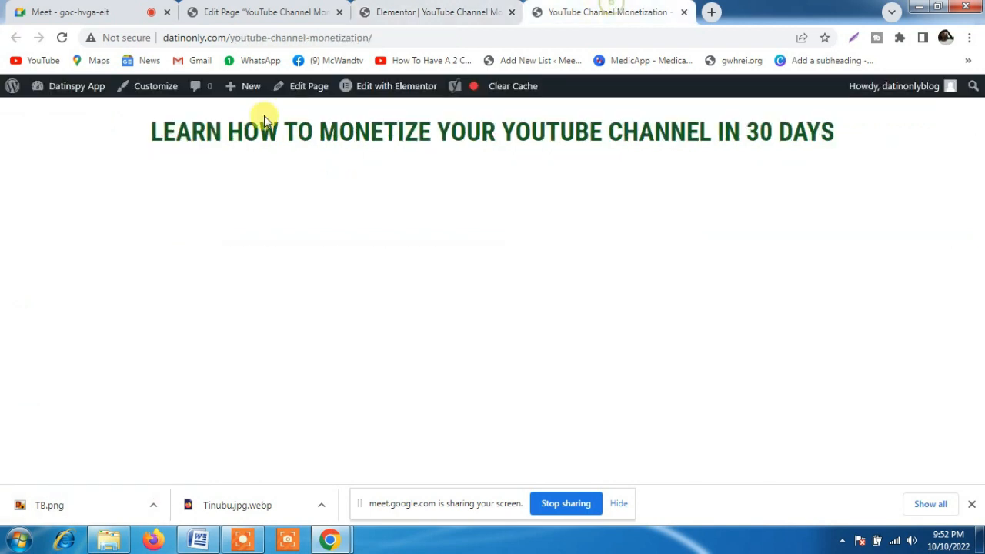
pyautogui.click(62, 39)
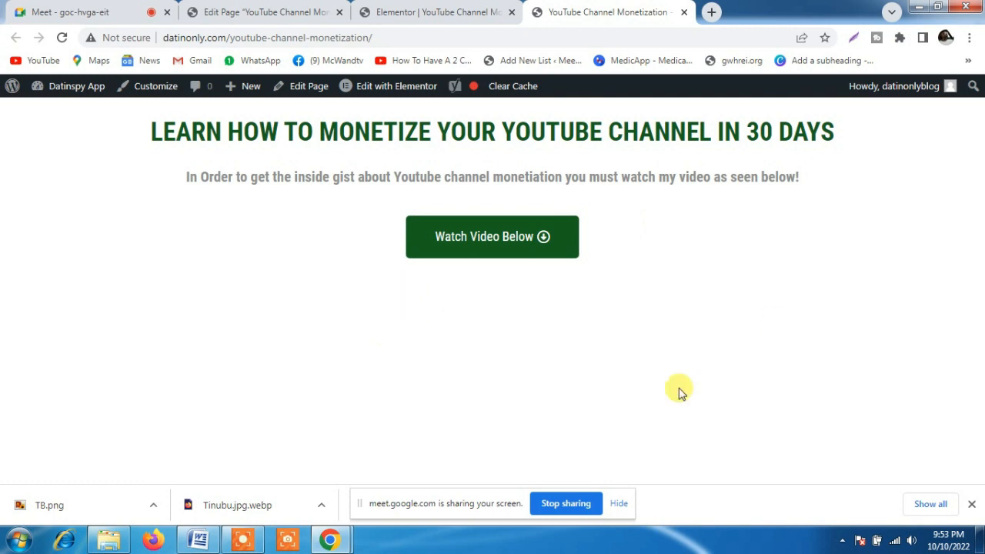
pyautogui.click(462, 9)
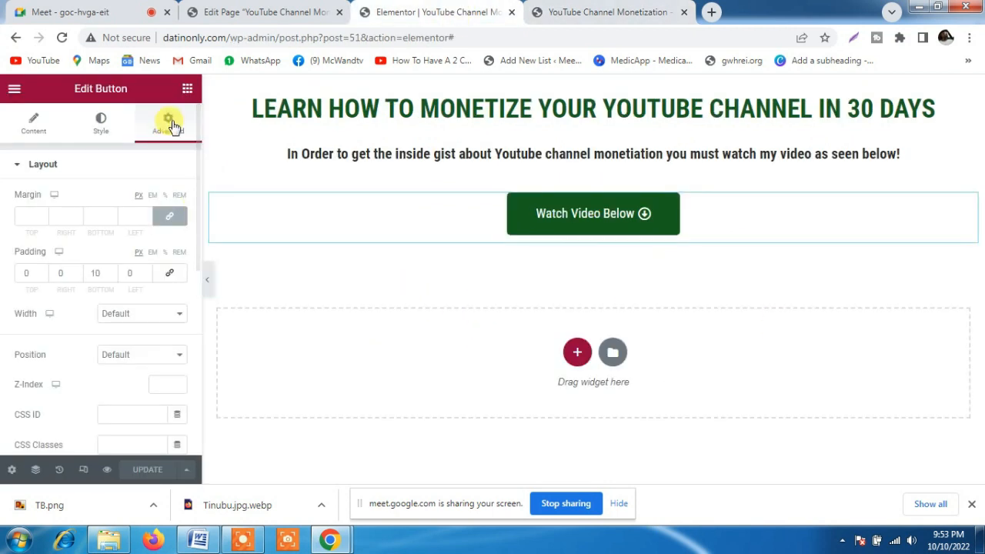
# Add a Video widget directly below the Watch Video Below button
pyautogui.click(187, 93)
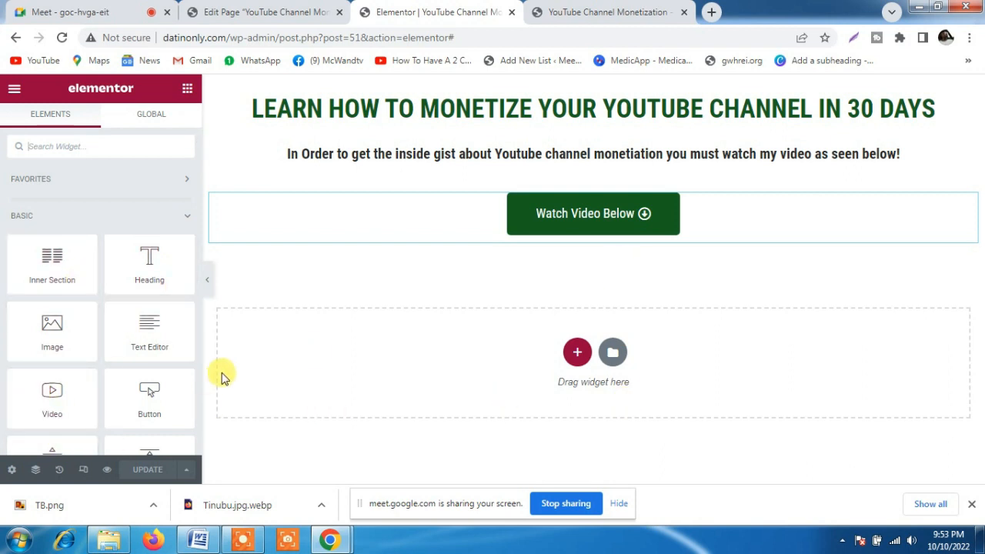
pyautogui.moveTo(51, 404); pyautogui.dragTo(575, 233)
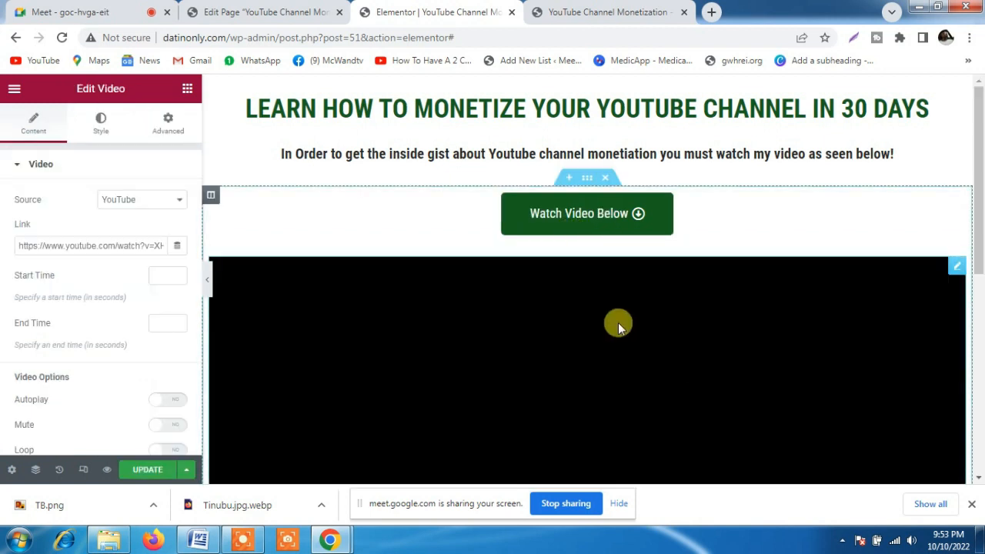
pyautogui.moveTo(978, 214); pyautogui.dragTo(979, 296)
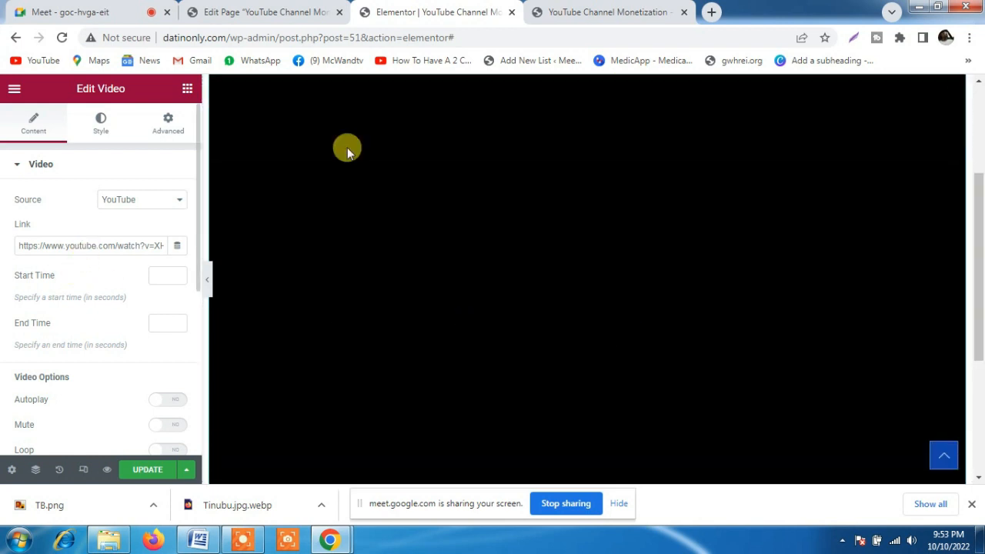
# Open youtube.com in a new browser tab, and look through the Video widget's options in the Elementor editor
pyautogui.click(714, 14)
pyautogui.write('yo')
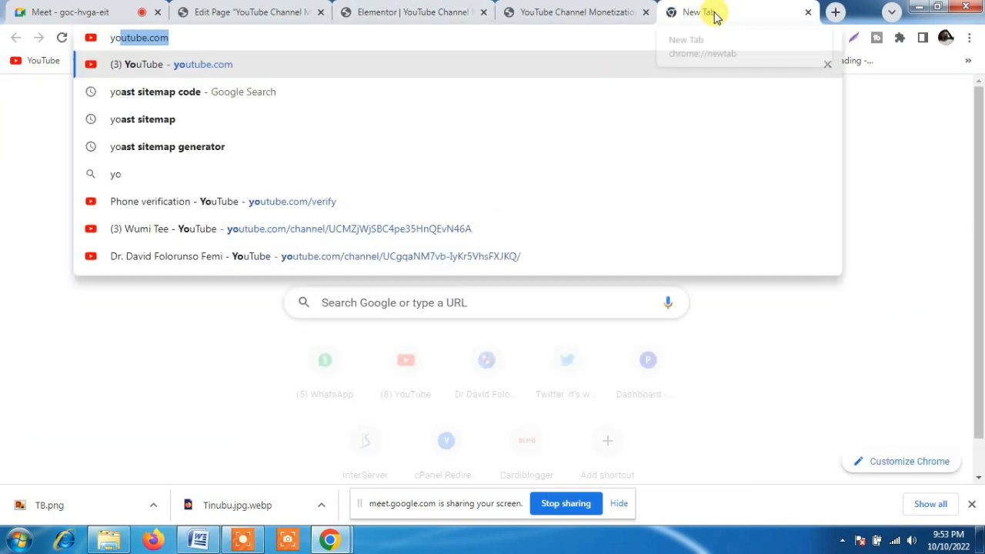
pyautogui.click(708, 11)
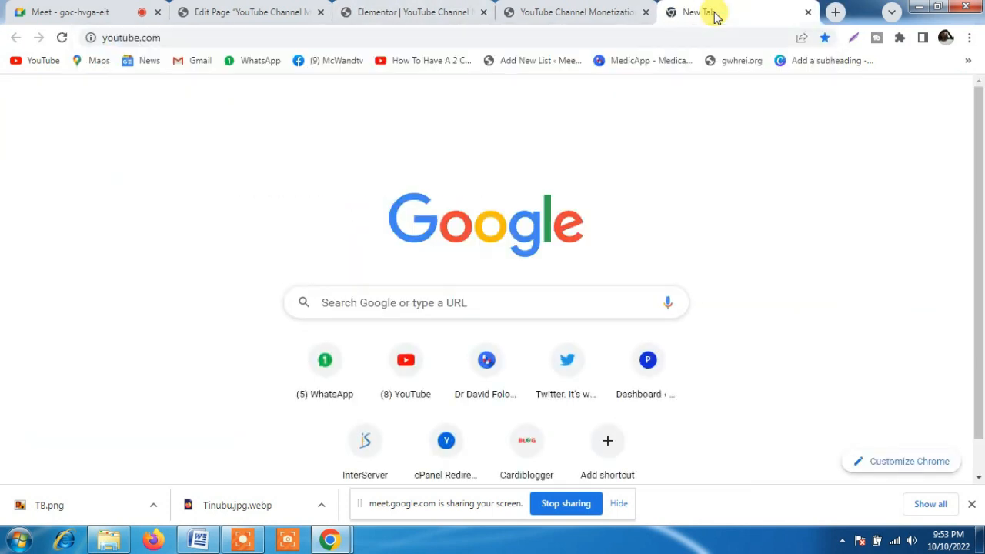
pyautogui.click(598, 11)
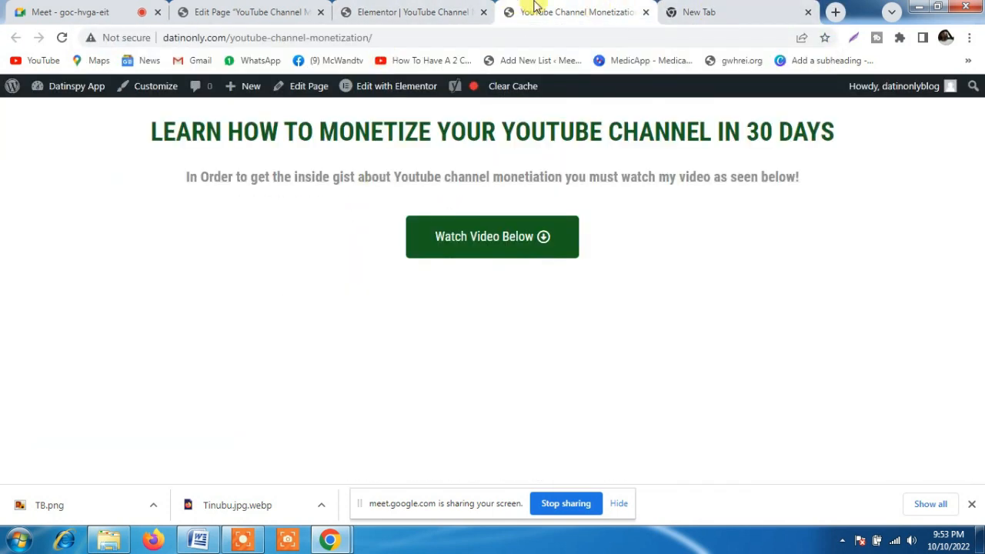
pyautogui.click(392, 11)
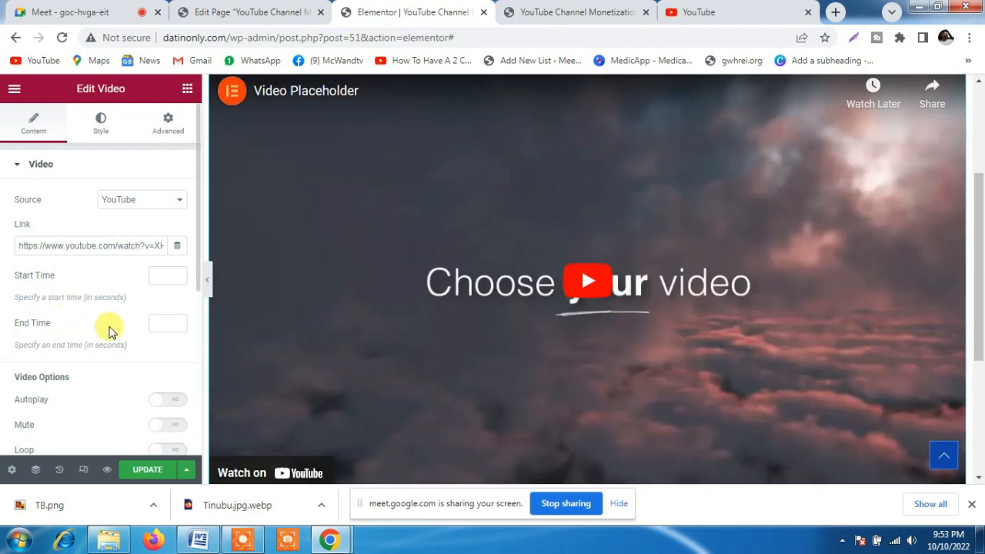
pyautogui.scroll(-3, 114, 382)
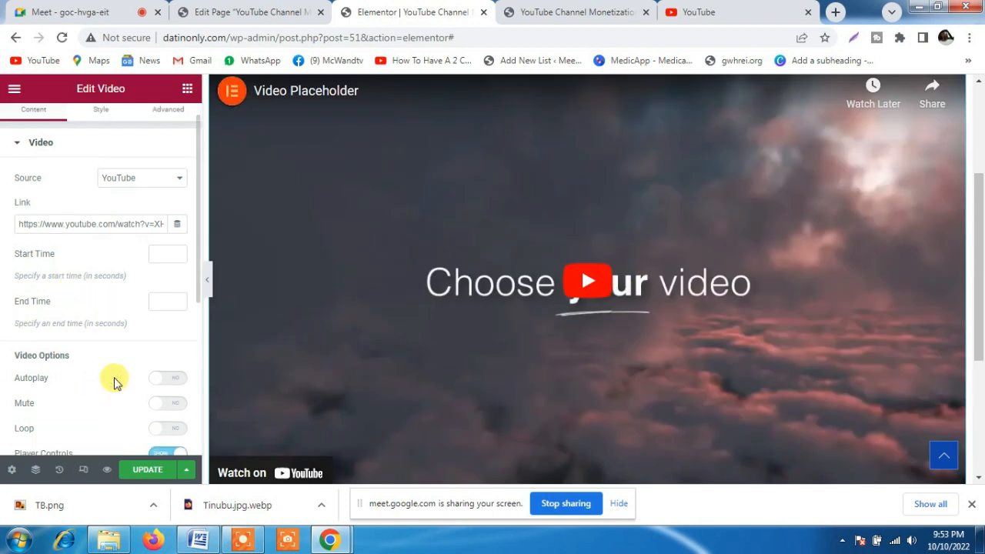
pyautogui.scroll(-1, 114, 382)
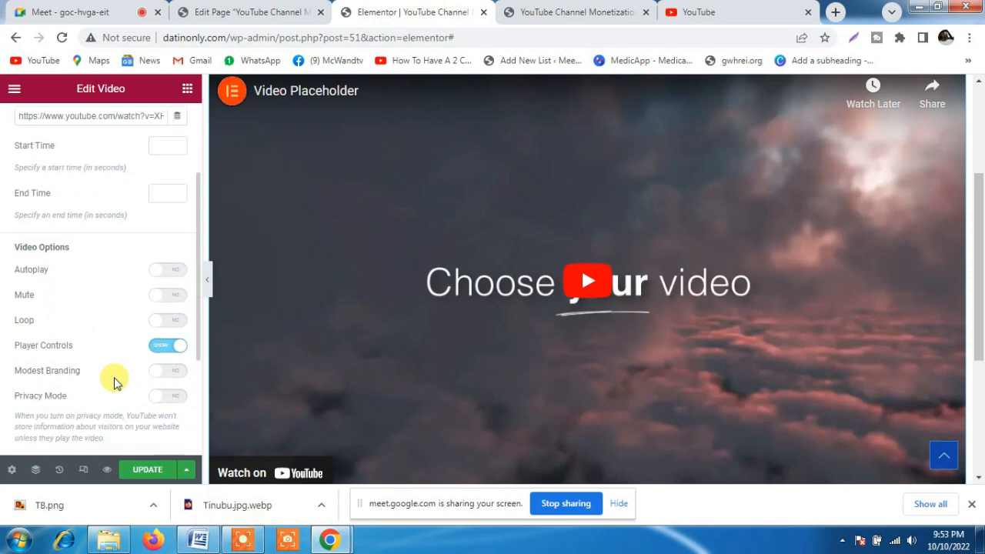
# Switch to YouTube and open the list of uploaded videos on the signed-in Cardiblogger channel
pyautogui.click(758, 10)
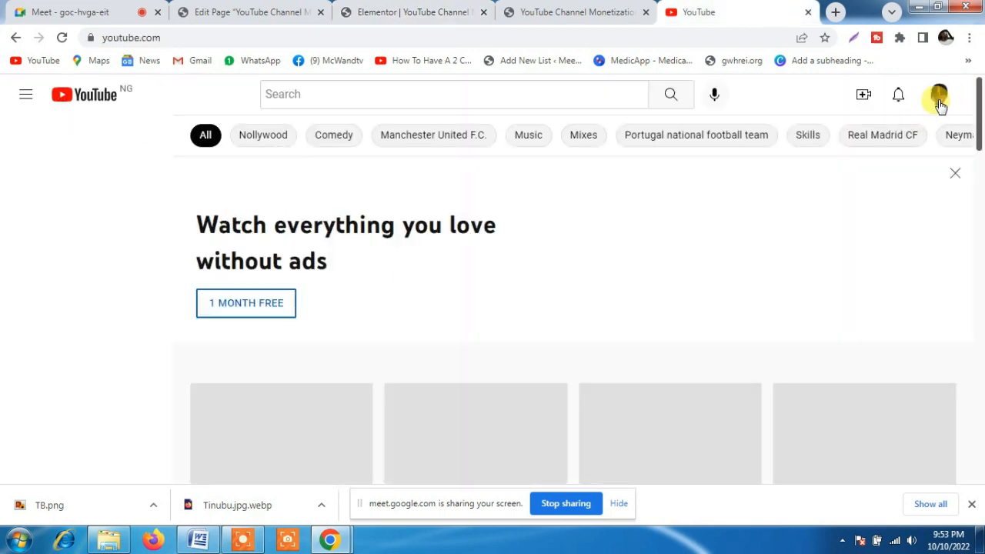
pyautogui.click(941, 98)
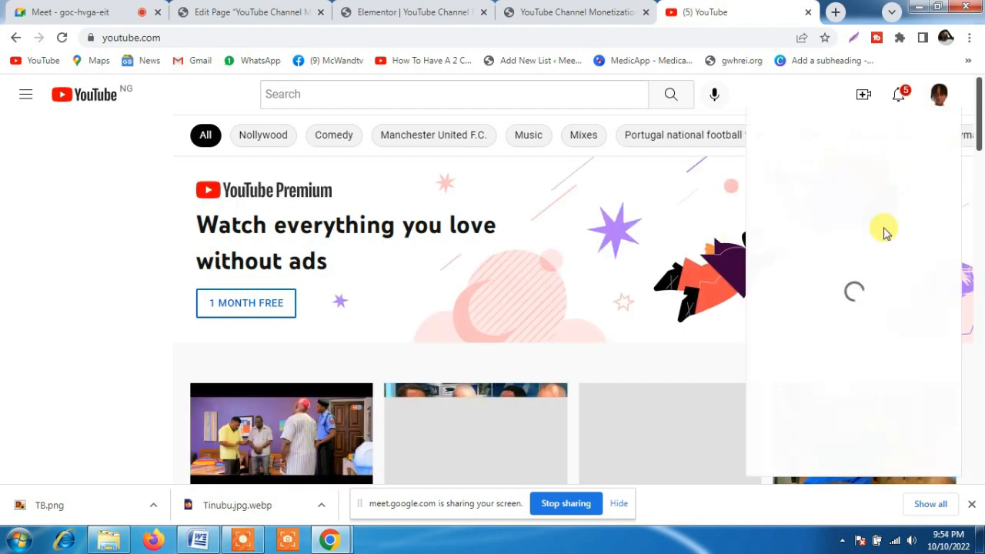
pyautogui.click(824, 161)
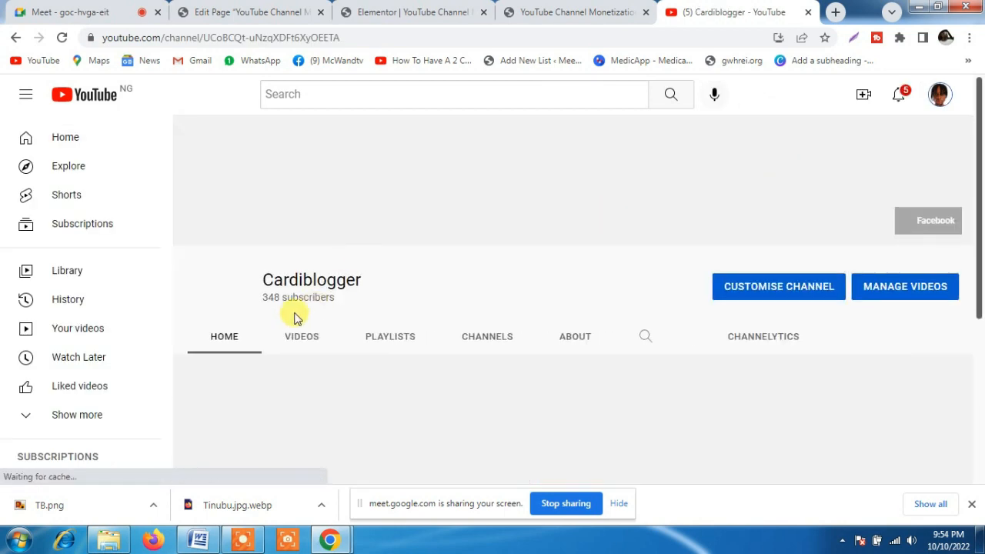
pyautogui.click(297, 340)
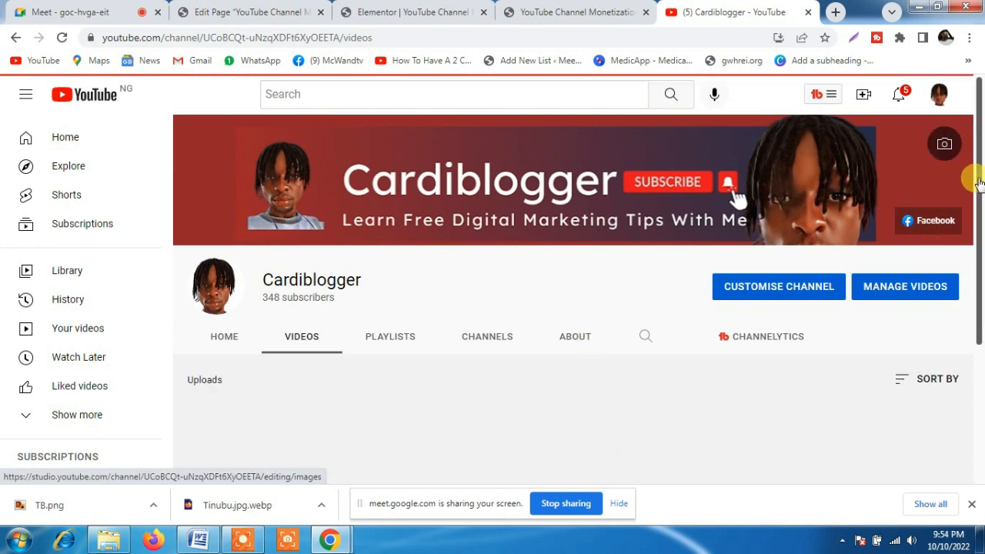
pyautogui.moveTo(979, 182); pyautogui.dragTo(975, 270)
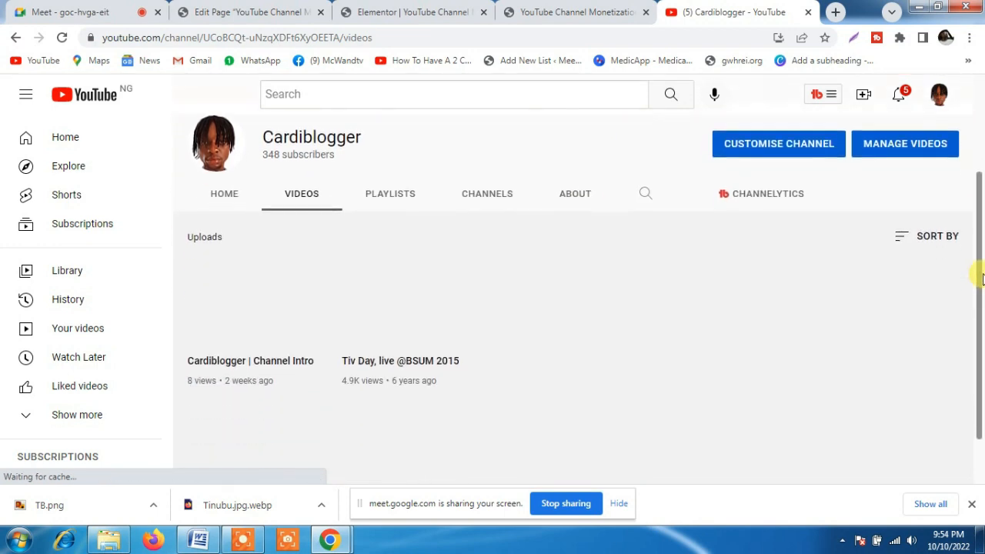
# Open the "Cardiblogger | Channel Intro" video and copy its web address, pausing the playback
pyautogui.click(257, 302)
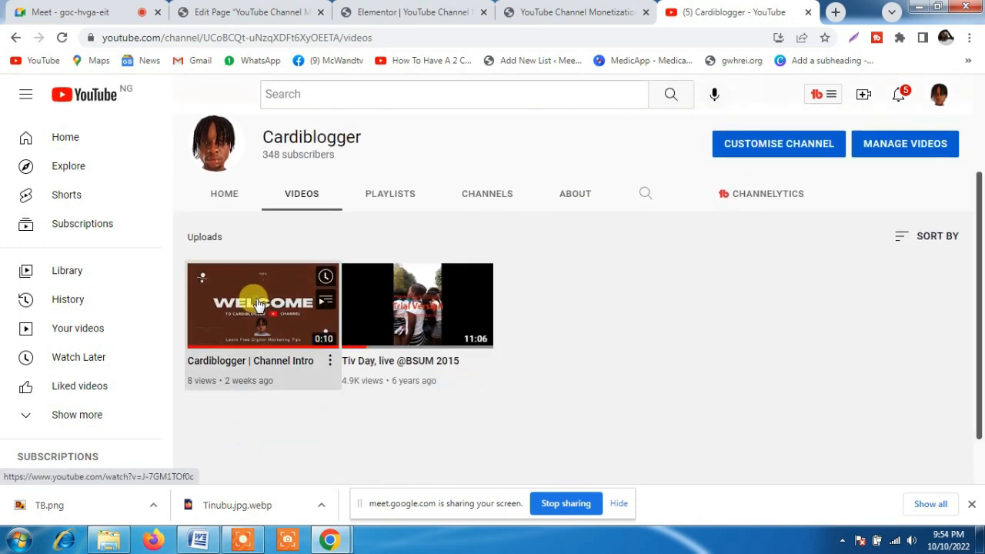
pyautogui.click(319, 37)
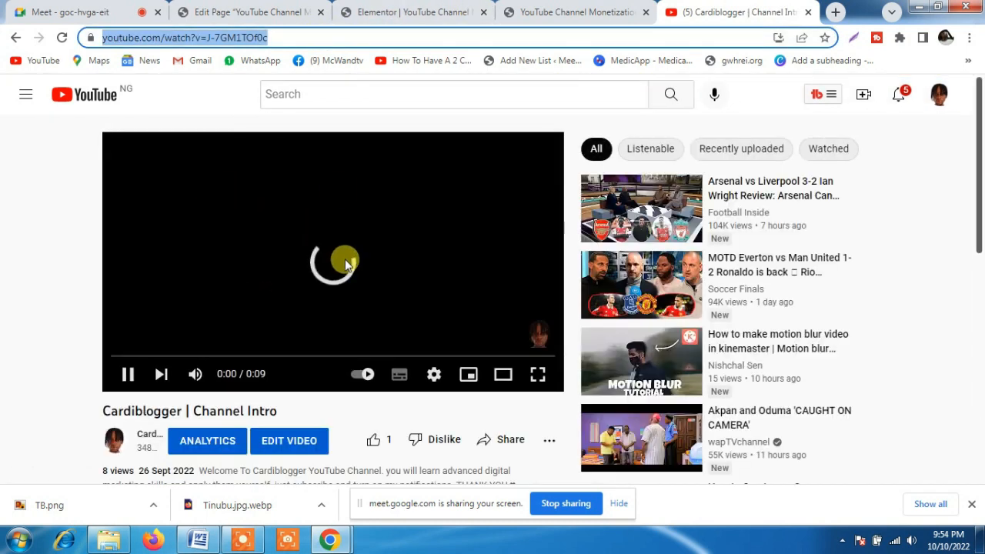
pyautogui.click(344, 260)
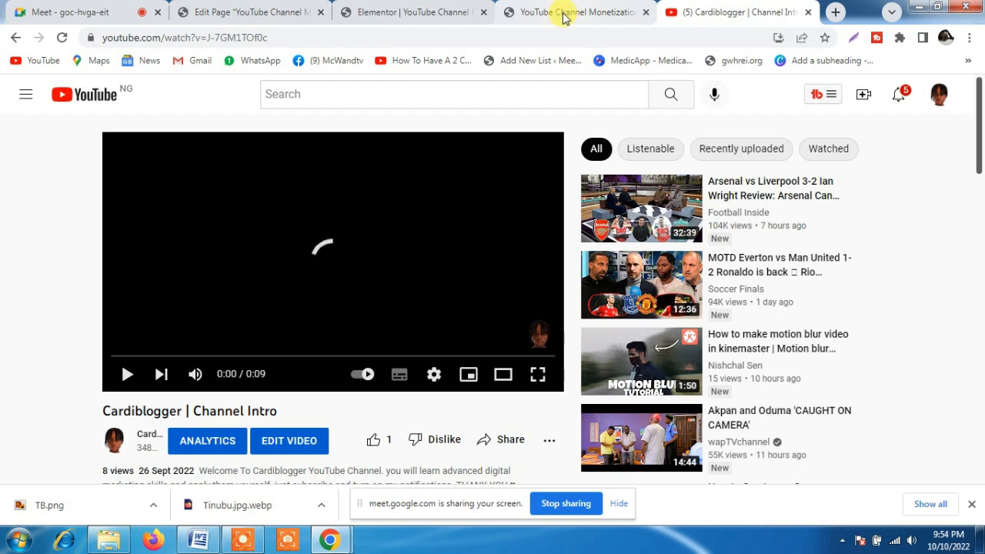
# Return to the Elementor editor and replace the Video widget's link with the copied YouTube address of the Channel Intro video
pyautogui.click(402, 11)
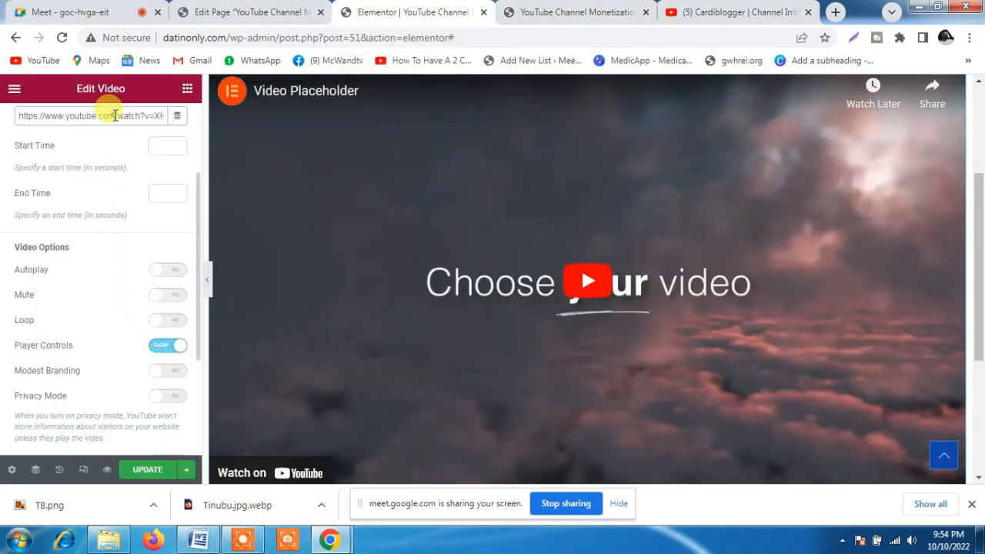
pyautogui.scroll(2, 3, 187)
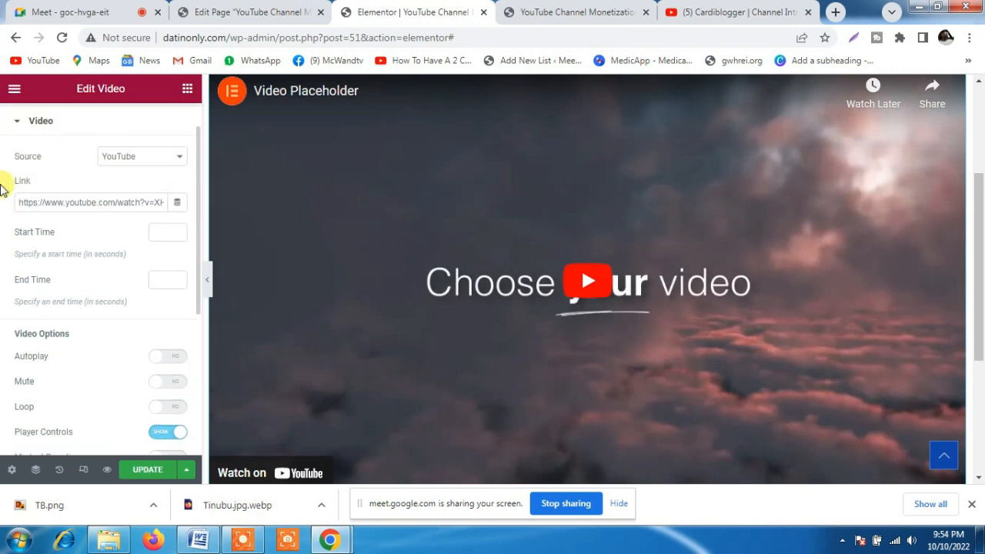
pyautogui.tripleClick(60, 201)
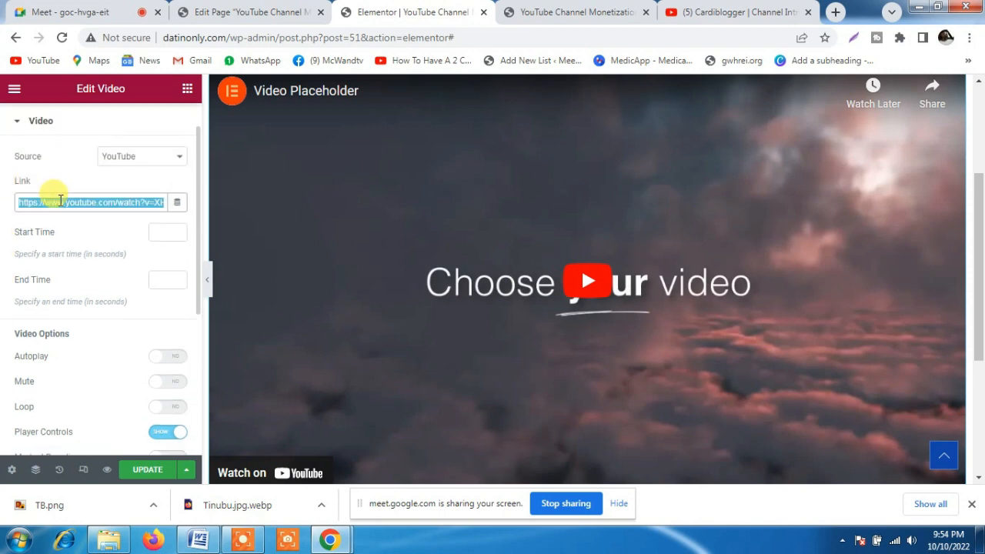
pyautogui.hotkey('ctrl', 'v')
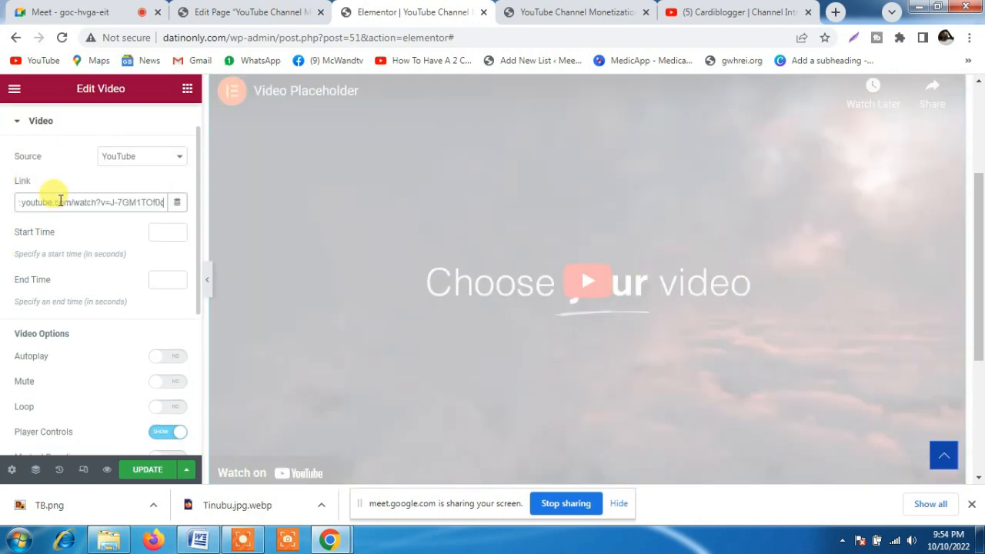
# Try the Self Hosted video source with External URL on and off, and set the source back to YouTube
pyautogui.click(128, 158)
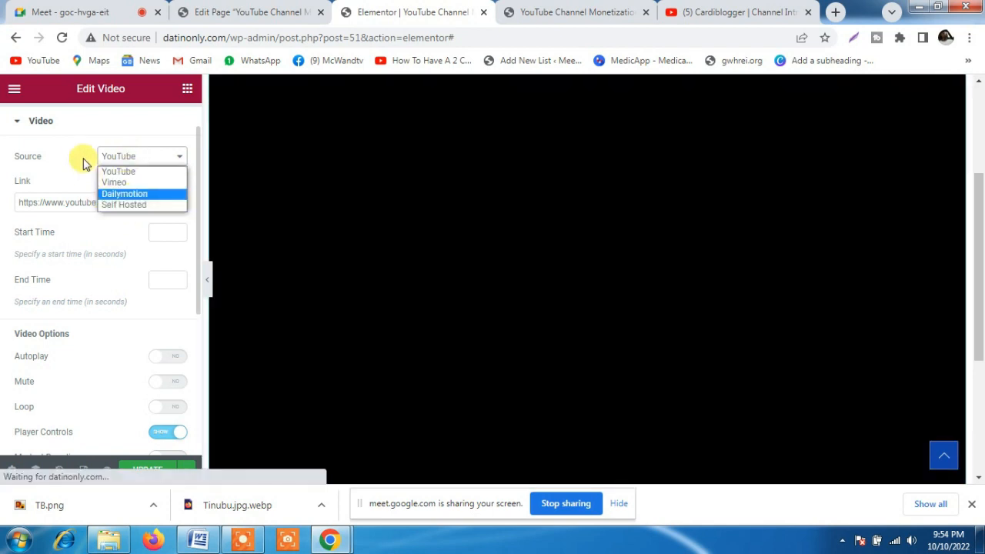
pyautogui.click(126, 206)
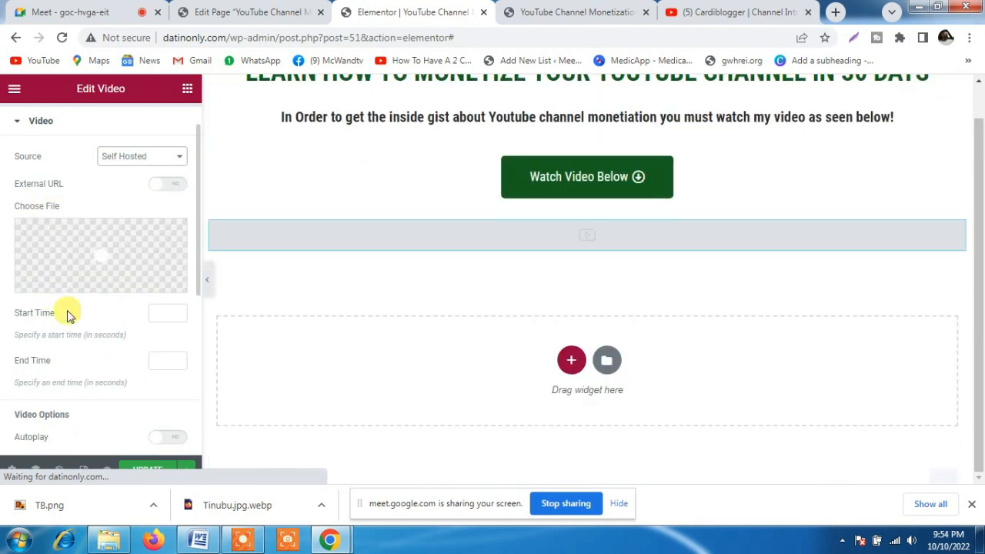
pyautogui.moveTo(79, 238)
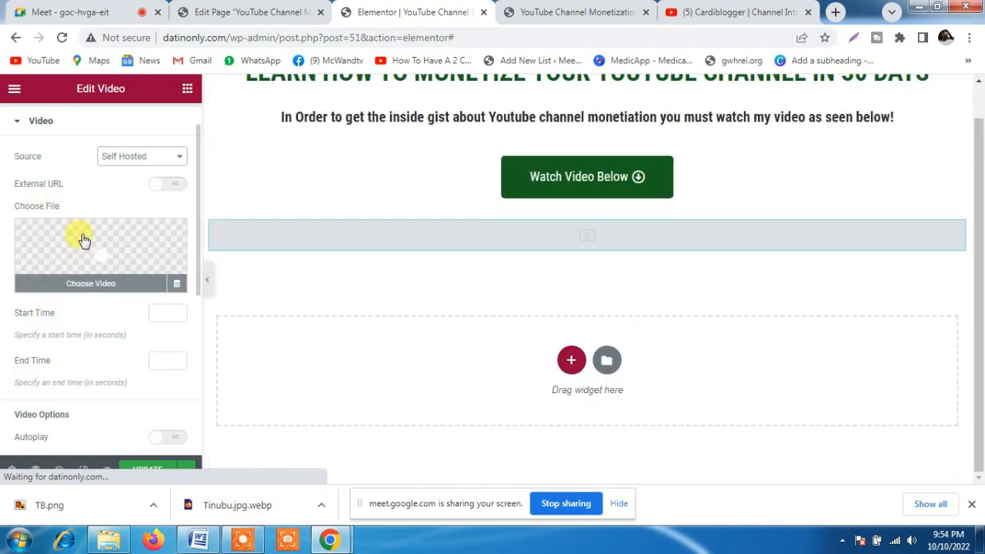
pyautogui.click(158, 187)
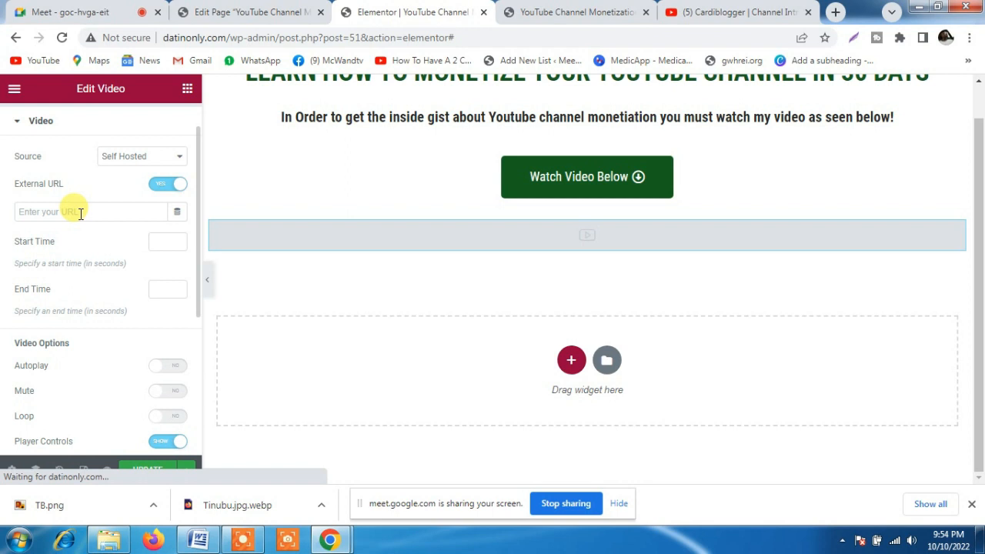
pyautogui.click(177, 183)
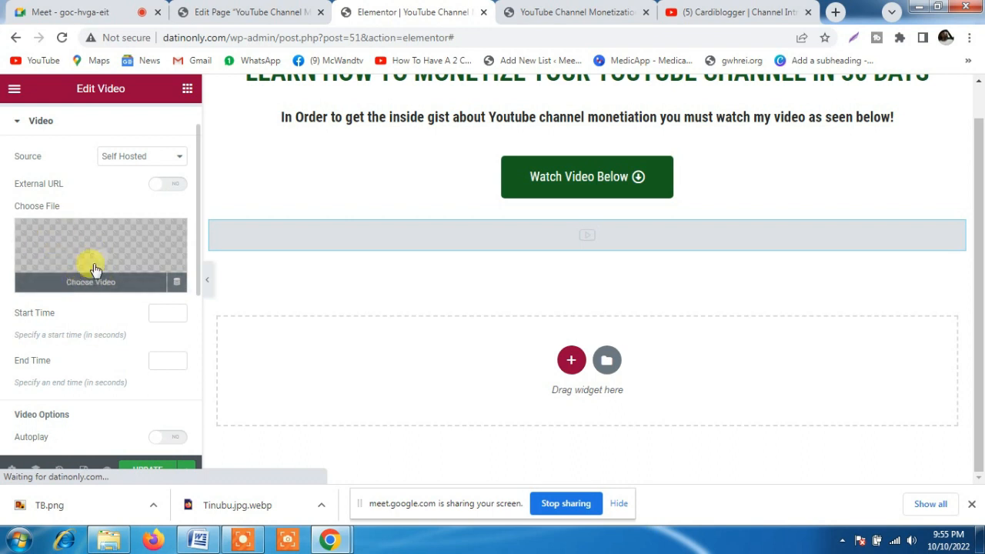
pyautogui.click(140, 158)
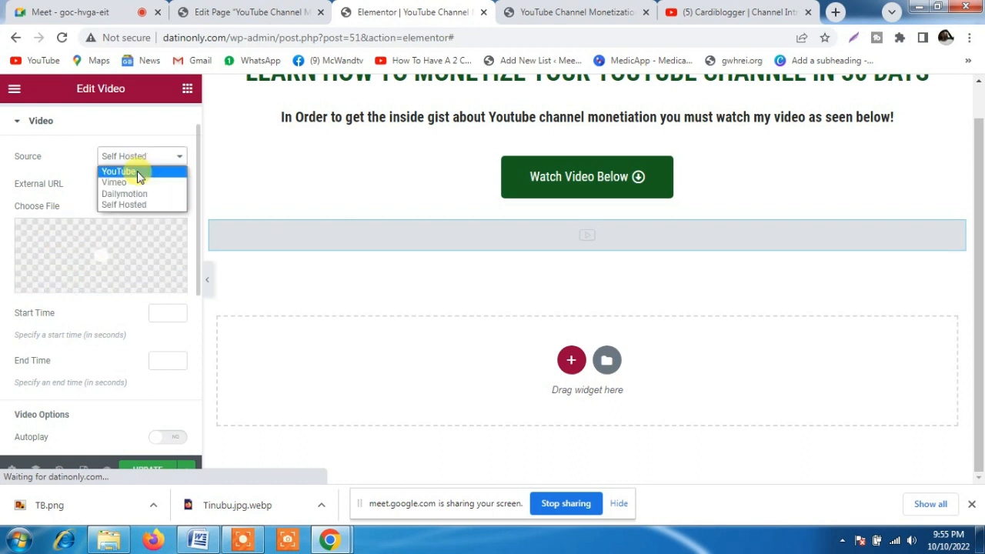
pyautogui.click(123, 172)
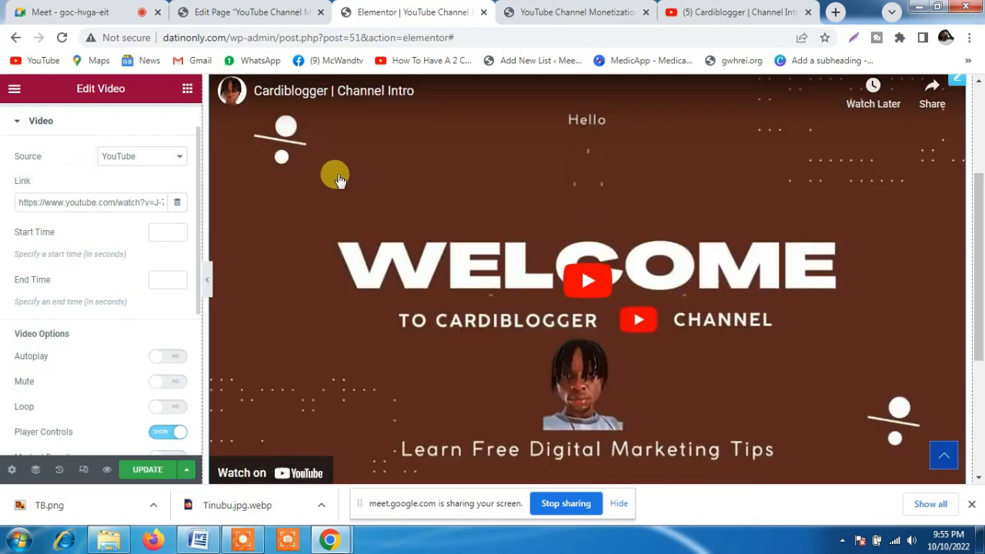
# Check the YouTube video page, then review the Video widget's options in Elementor, including the Suggested Videos choices
pyautogui.click(776, 4)
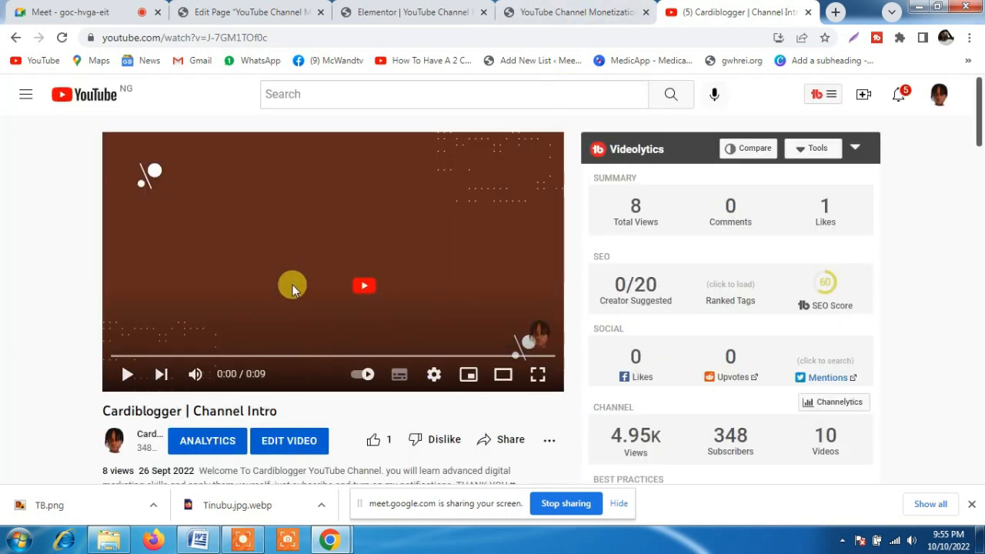
pyautogui.click(399, 9)
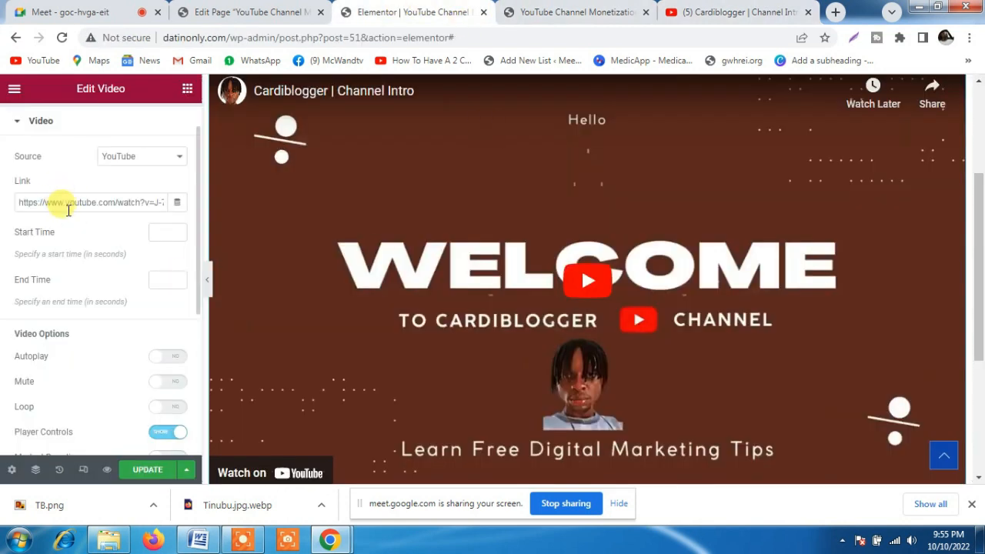
pyautogui.scroll(-1, 110, 237)
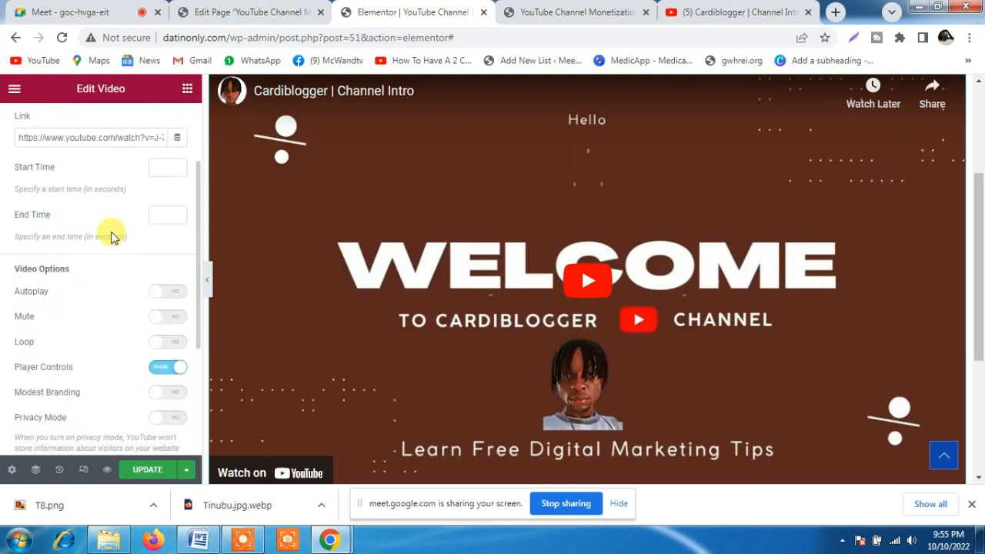
pyautogui.scroll(-3, 195, 234)
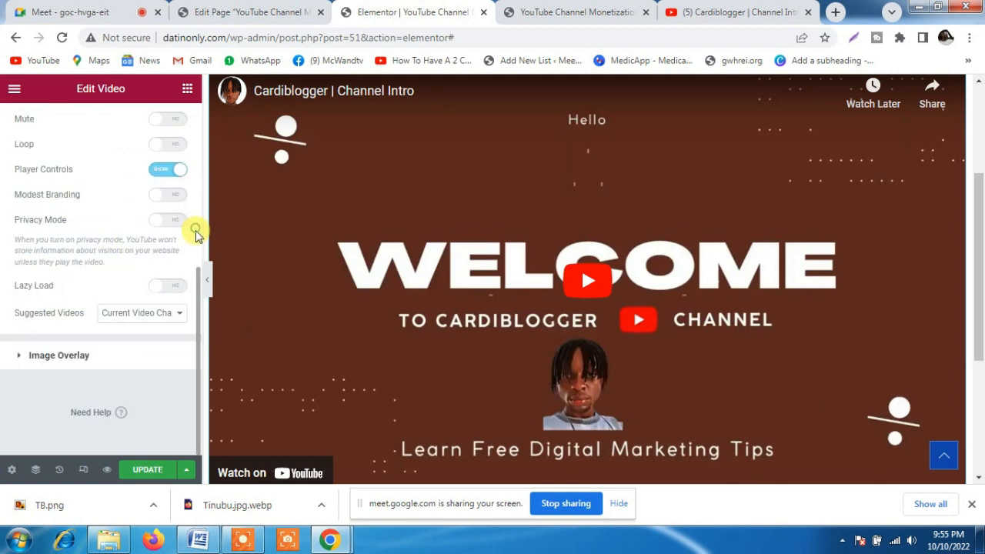
pyautogui.click(137, 315)
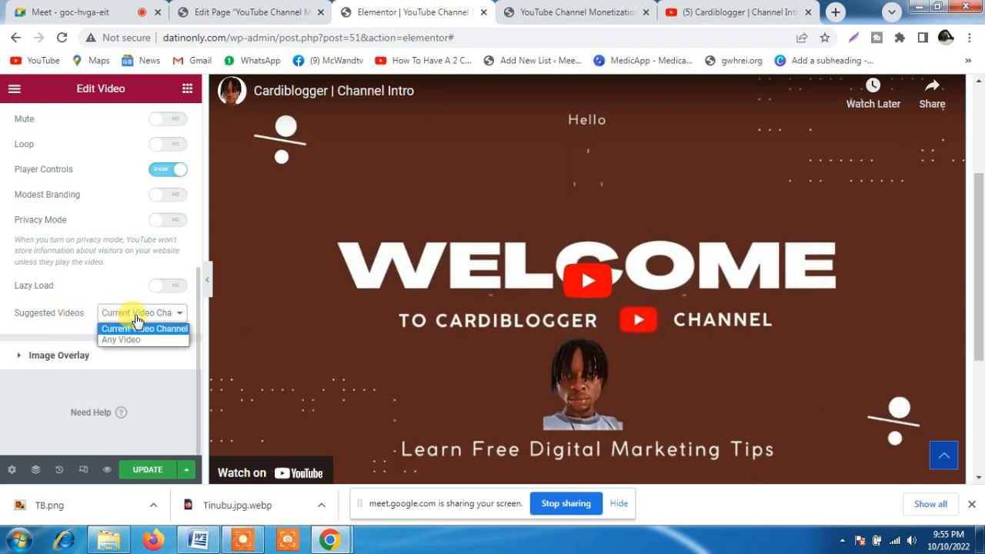
pyautogui.click(117, 279)
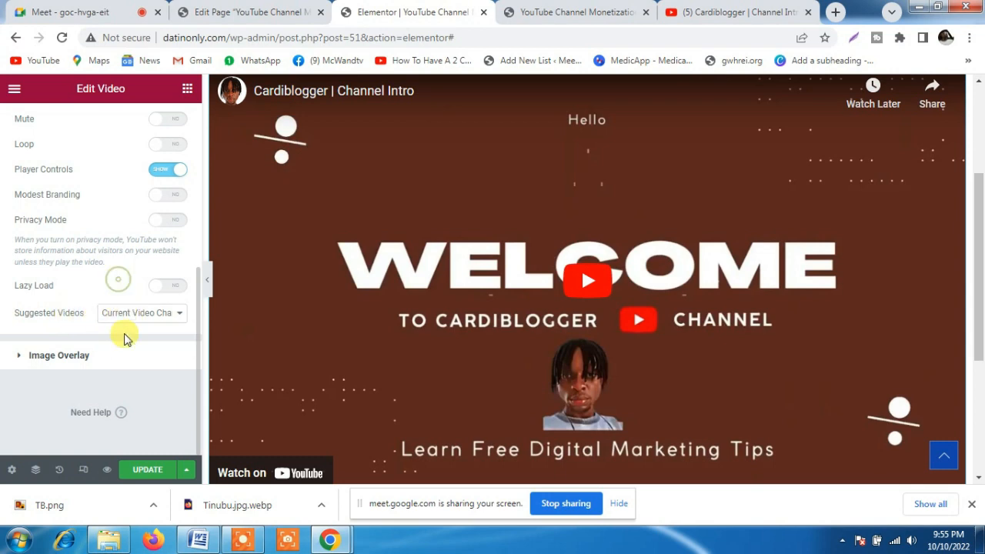
# Enable Image Overlay for the Video widget and open the file upload view for choosing its overlay image
pyautogui.click(37, 351)
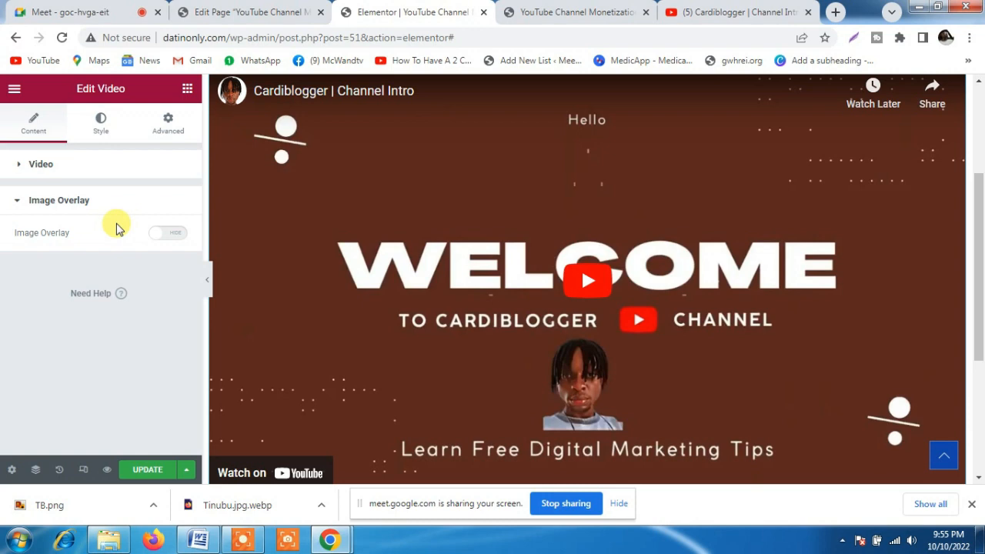
pyautogui.click(157, 237)
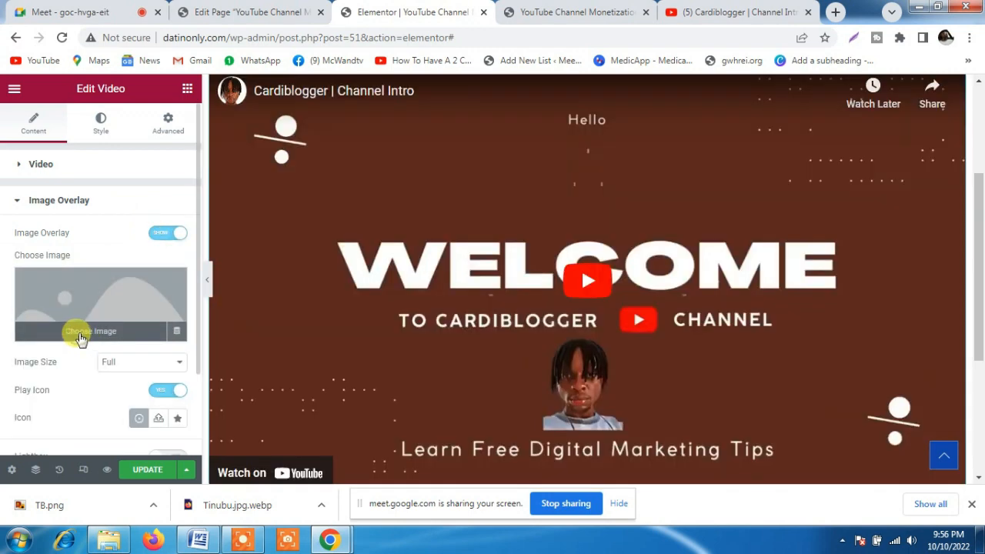
pyautogui.click(79, 338)
pyautogui.click(190, 145)
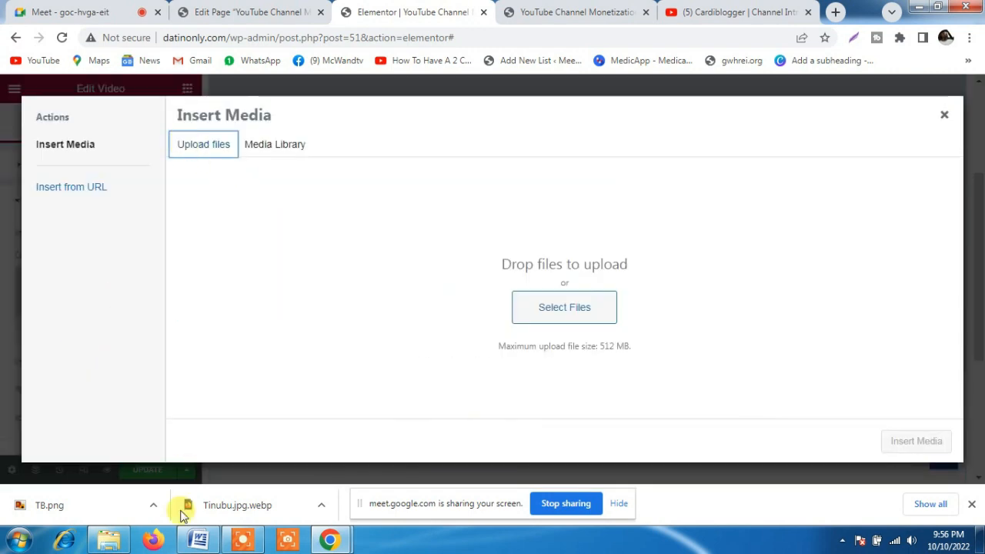
# Switch to Windows Explorer and search the Downloads folder for "simpl"
pyautogui.moveTo(108, 540)
pyautogui.click(110, 451)
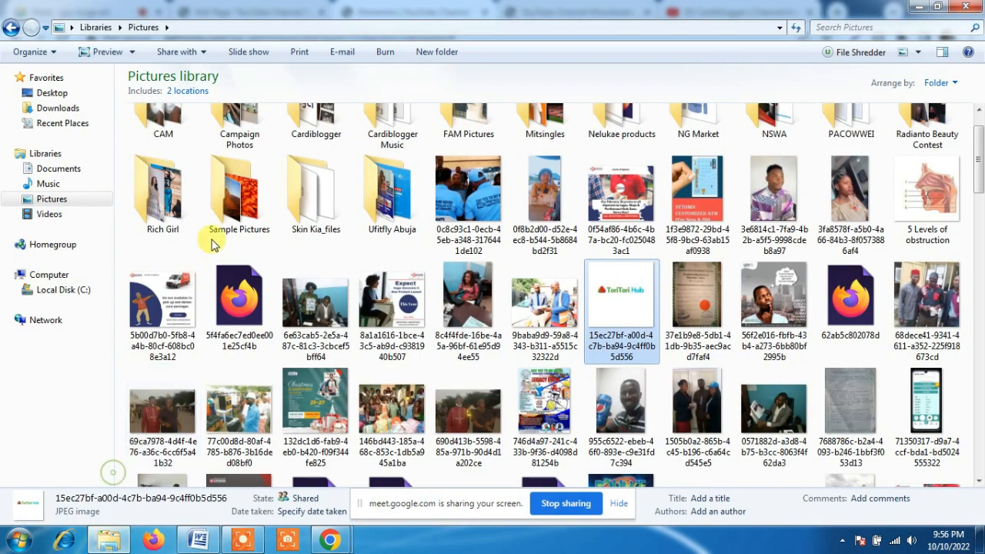
pyautogui.click(60, 107)
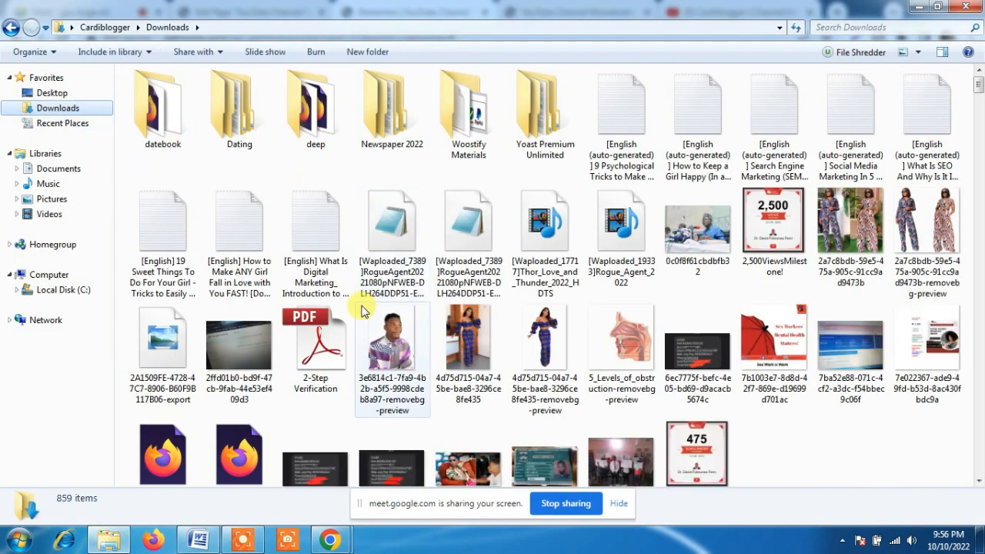
pyautogui.click(400, 255)
pyautogui.press('s')
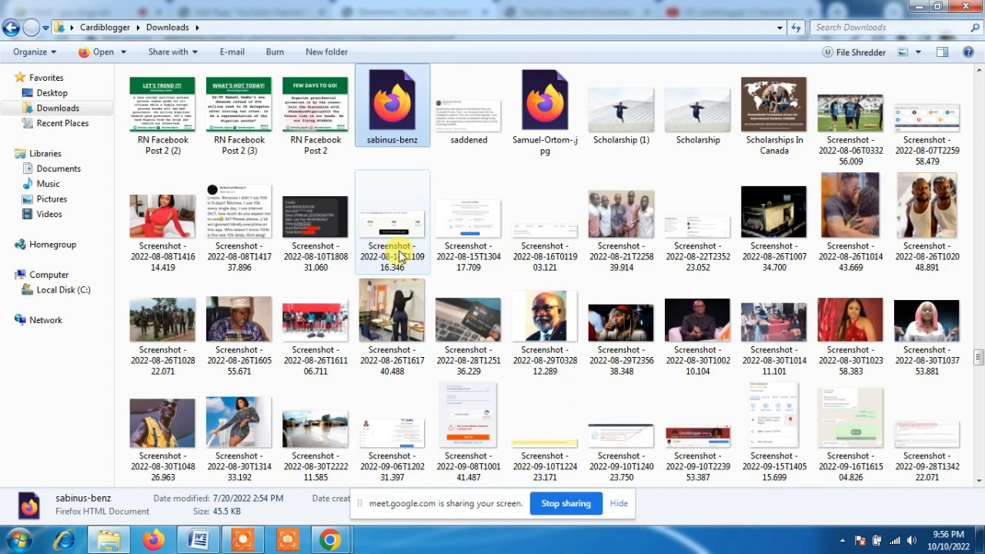
pyautogui.press('s')
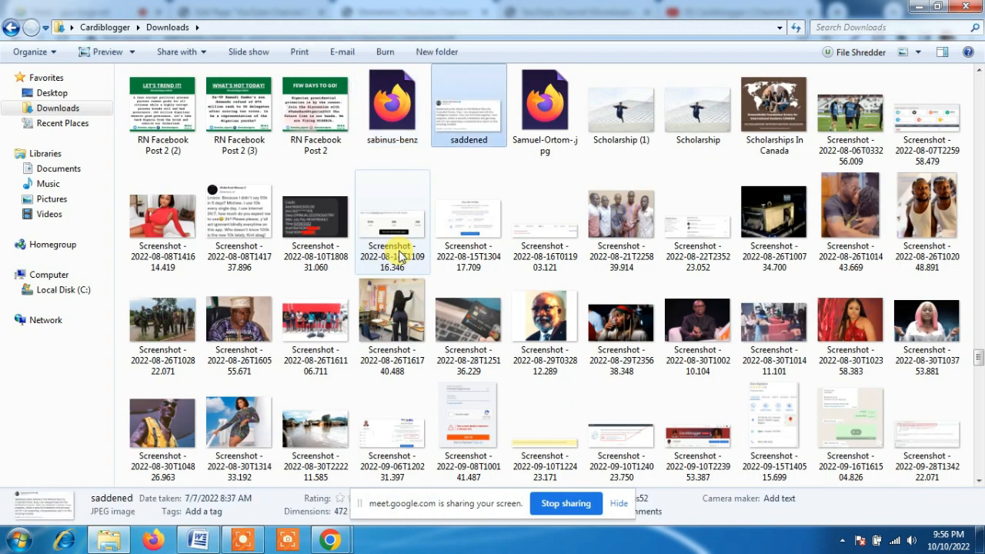
pyautogui.click(861, 27)
pyautogui.write('si')
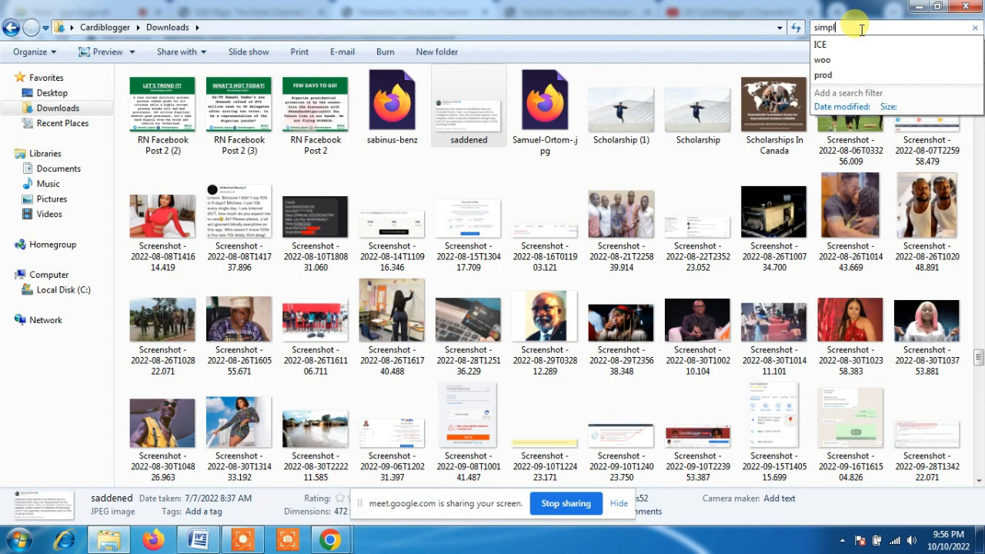
pyautogui.write('mpl')
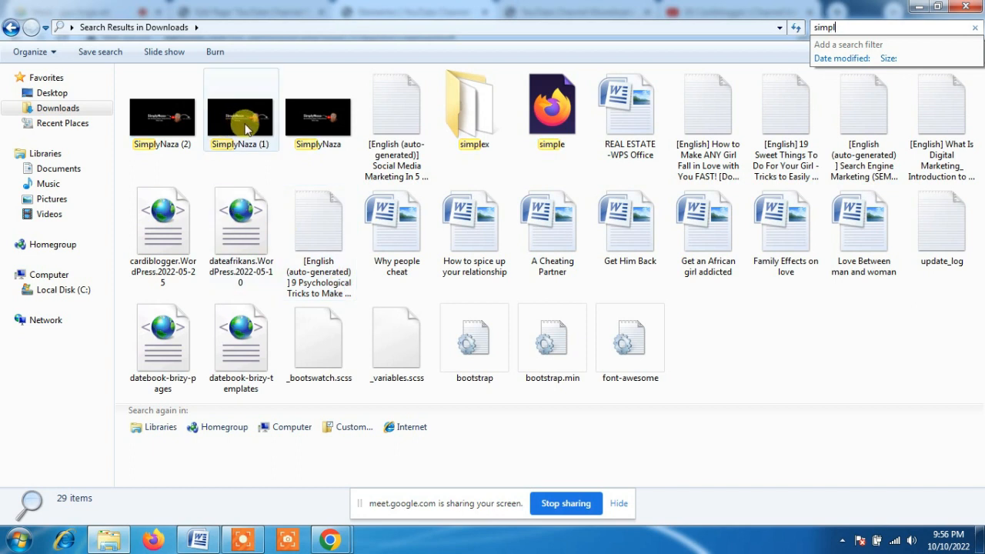
# Upload the SimplyNaza (2) image from the search results to the media library and insert it as the video's overlay
pyautogui.click(162, 125)
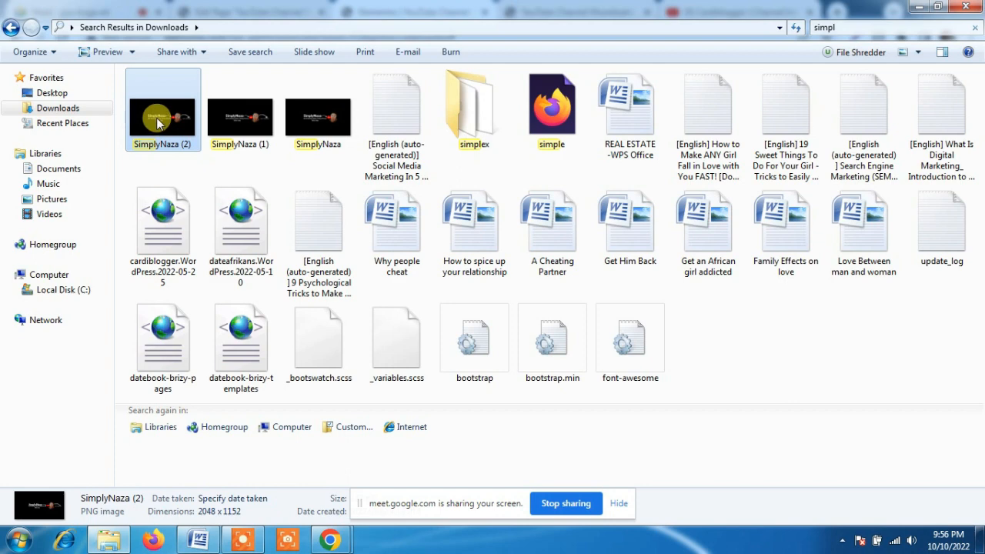
pyautogui.moveTo(158, 125); pyautogui.dragTo(481, 292)
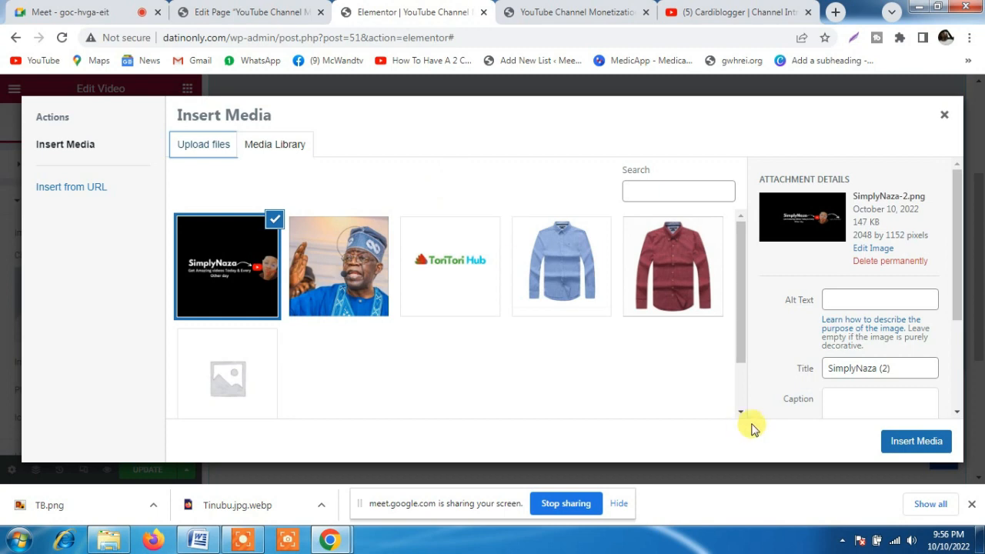
pyautogui.click(919, 440)
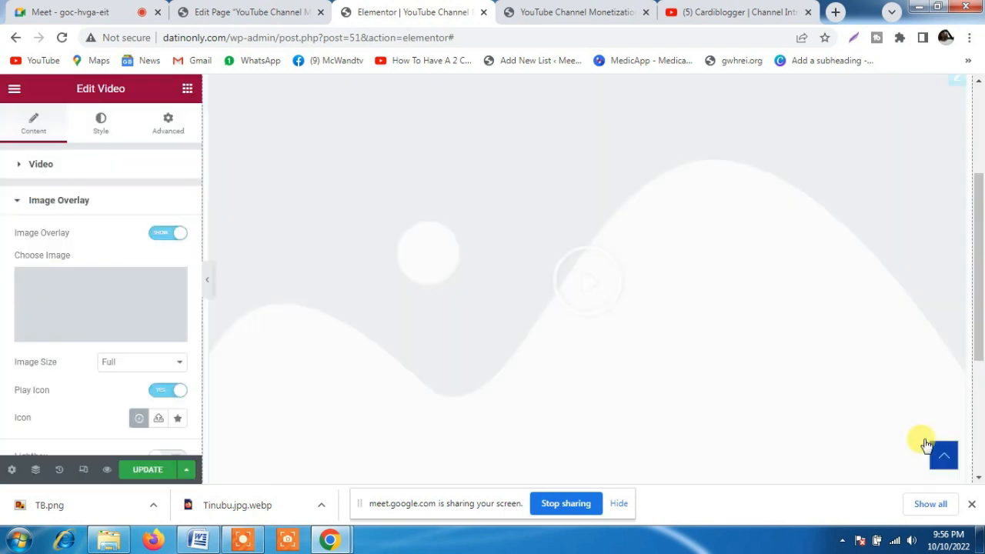
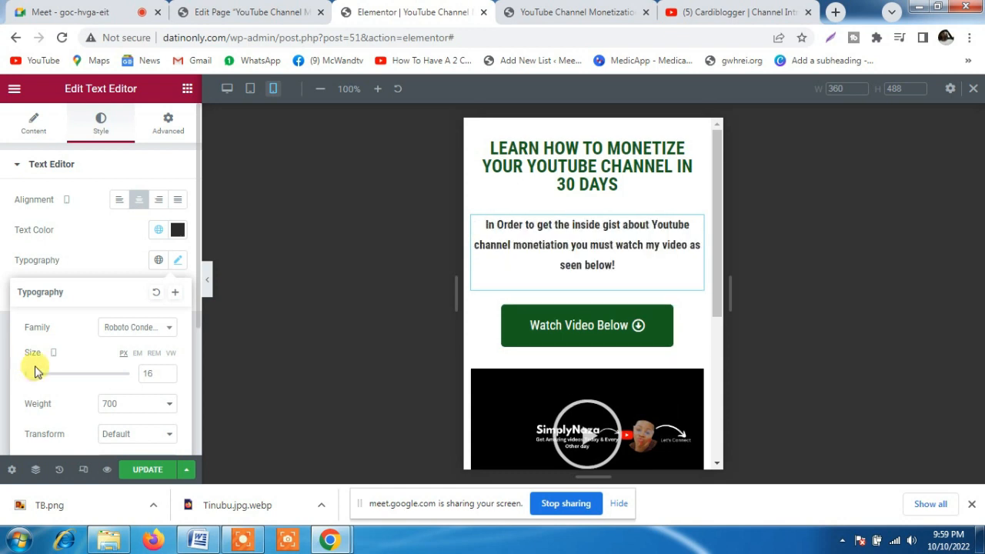
# Set the text color of the intro paragraph above the Watch Video Below button to black, #000000
pyautogui.click(176, 230)
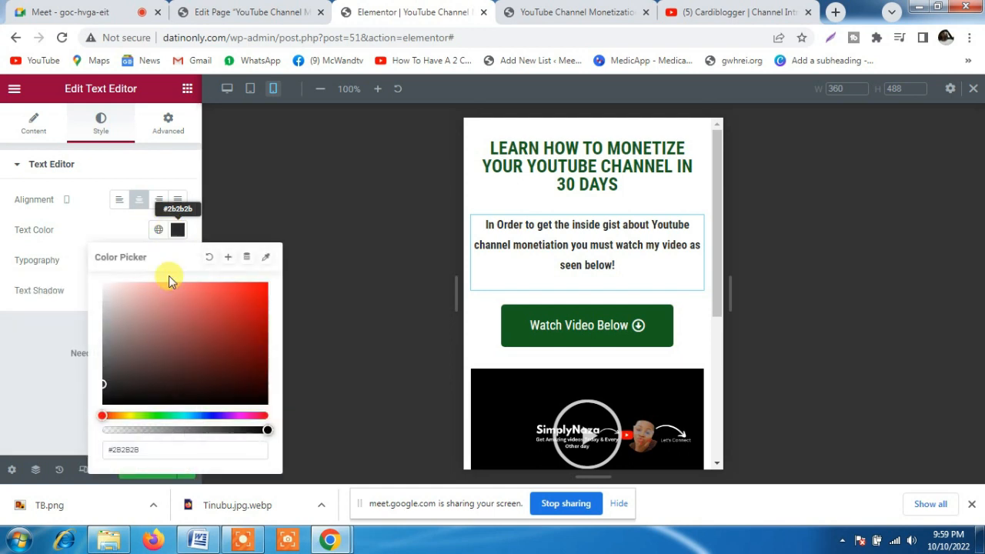
pyautogui.click(108, 388)
pyautogui.moveTo(180, 359); pyautogui.dragTo(61, 466)
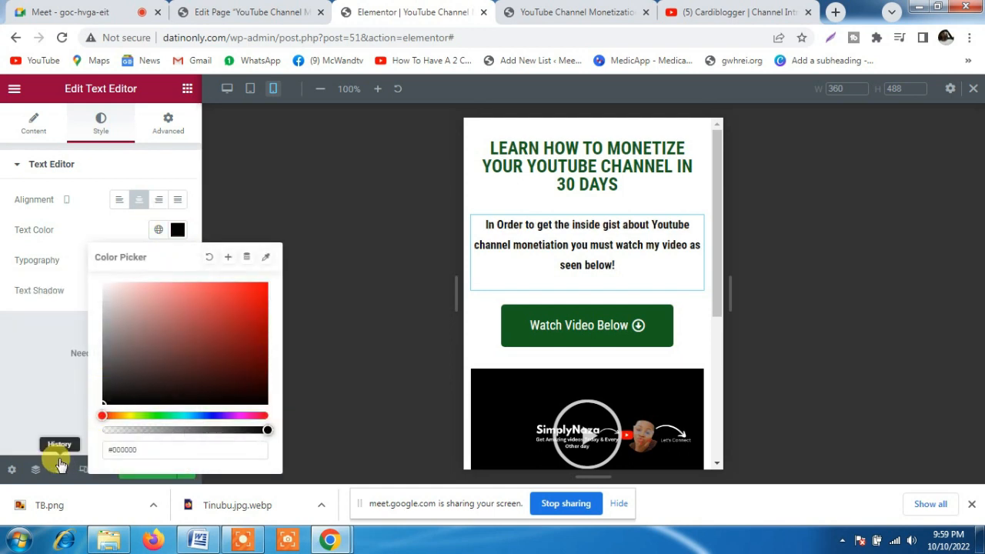
pyautogui.click(33, 359)
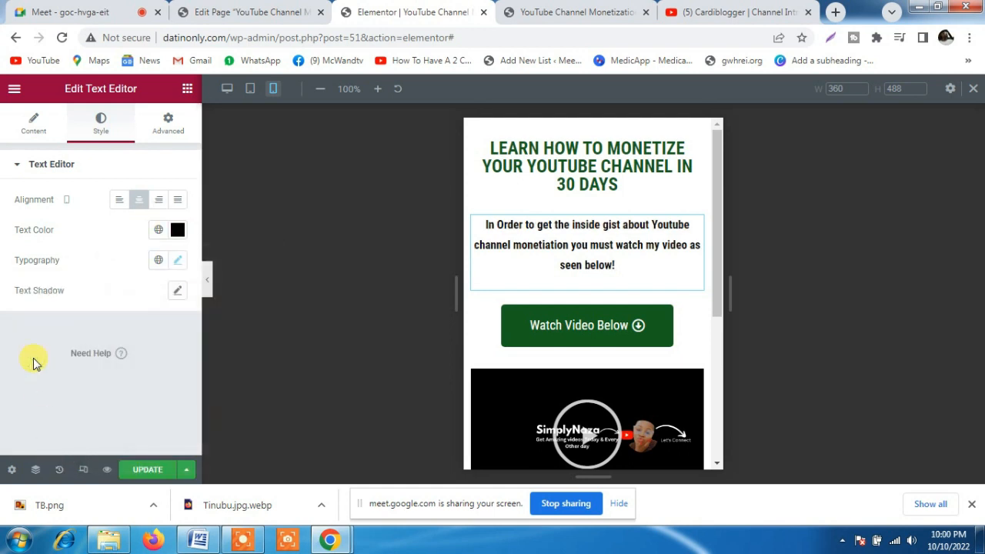
# Update the page with the new text color and switch the preview from mobile to desktop view
pyautogui.click(144, 471)
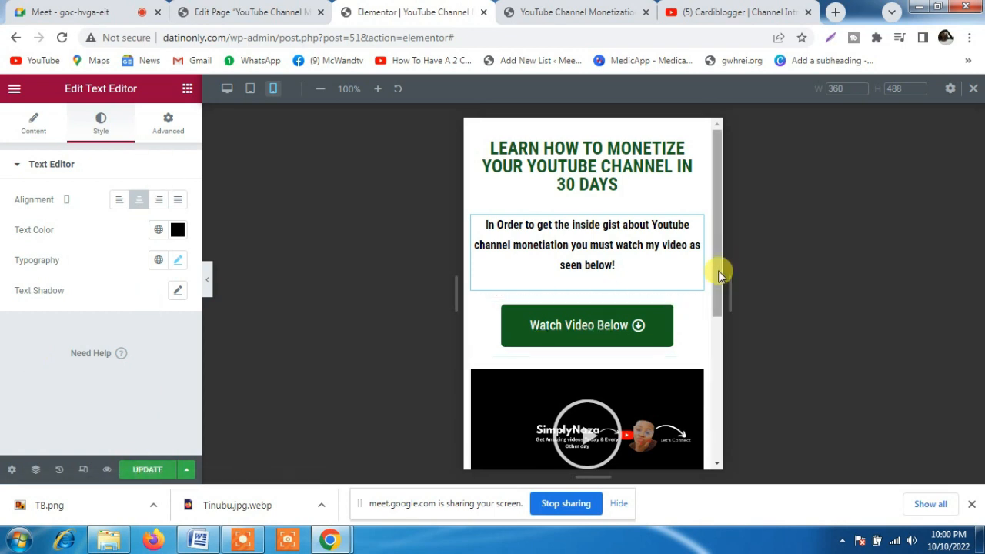
pyautogui.moveTo(717, 270); pyautogui.dragTo(712, 335)
pyautogui.scroll(-2, 713, 235)
pyautogui.scroll(2, 712, 237)
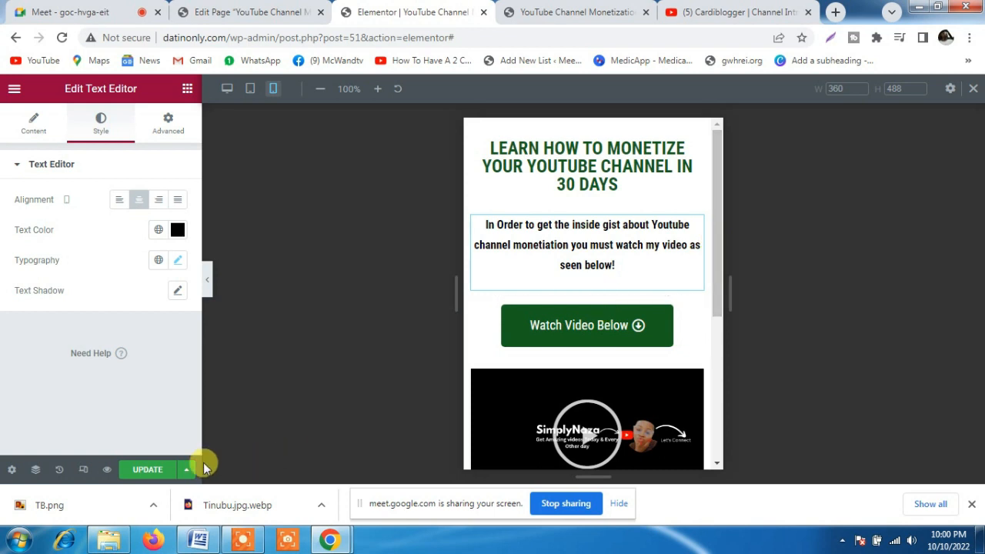
pyautogui.click(150, 471)
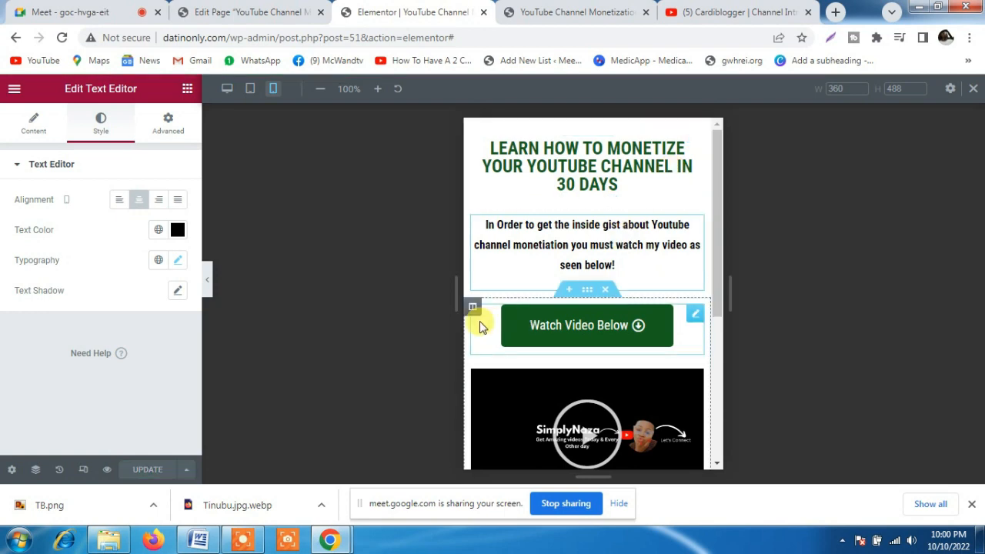
pyautogui.click(251, 93)
pyautogui.click(227, 91)
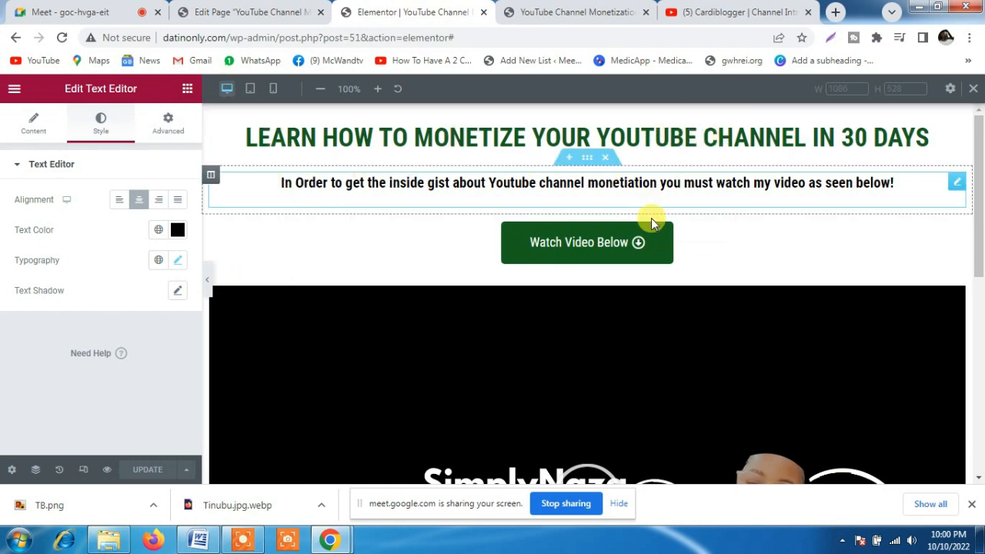
# Review the Watch Video Below button's advanced settings, including Layout, Motion Effects, Transform and Responsive
pyautogui.click(671, 243)
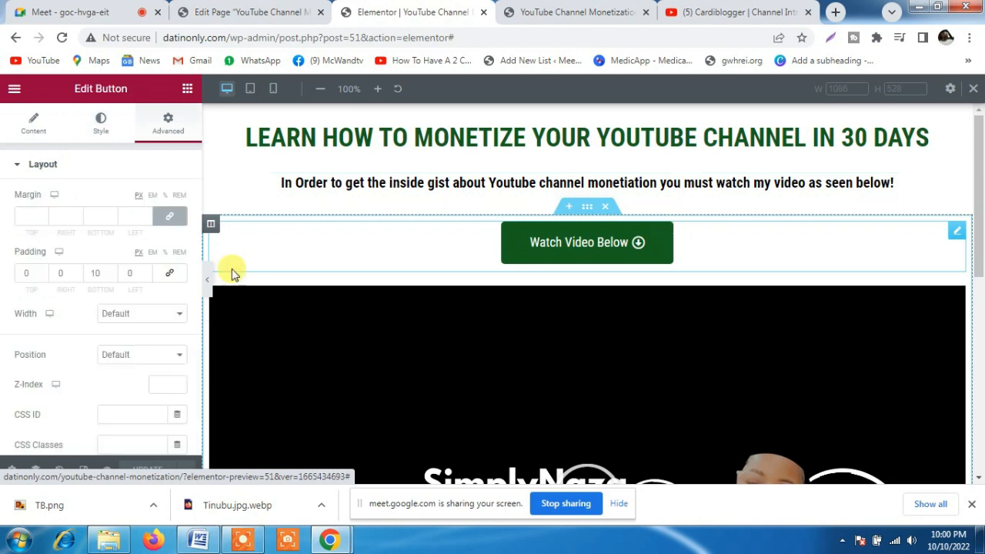
pyautogui.click(127, 356)
pyautogui.click(83, 350)
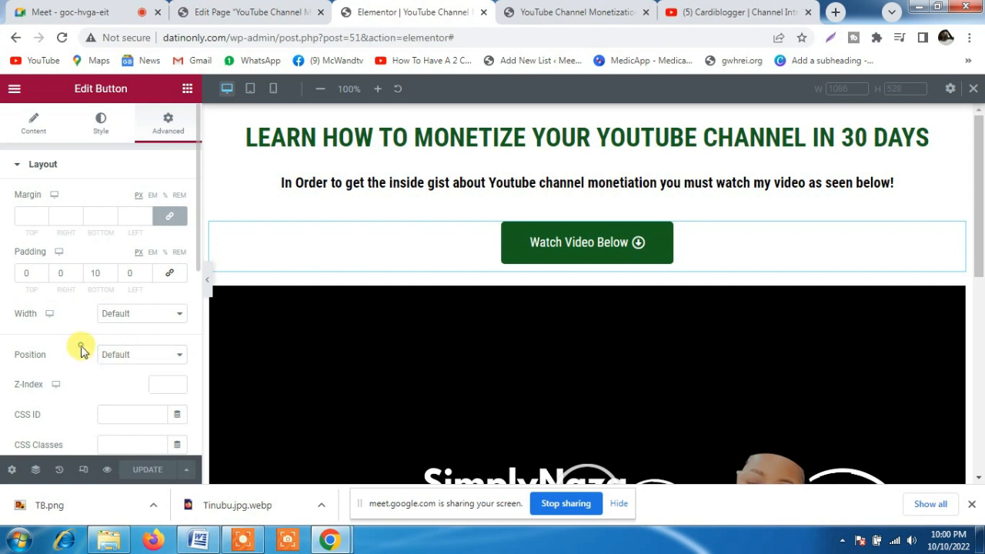
pyautogui.scroll(-2, 81, 348)
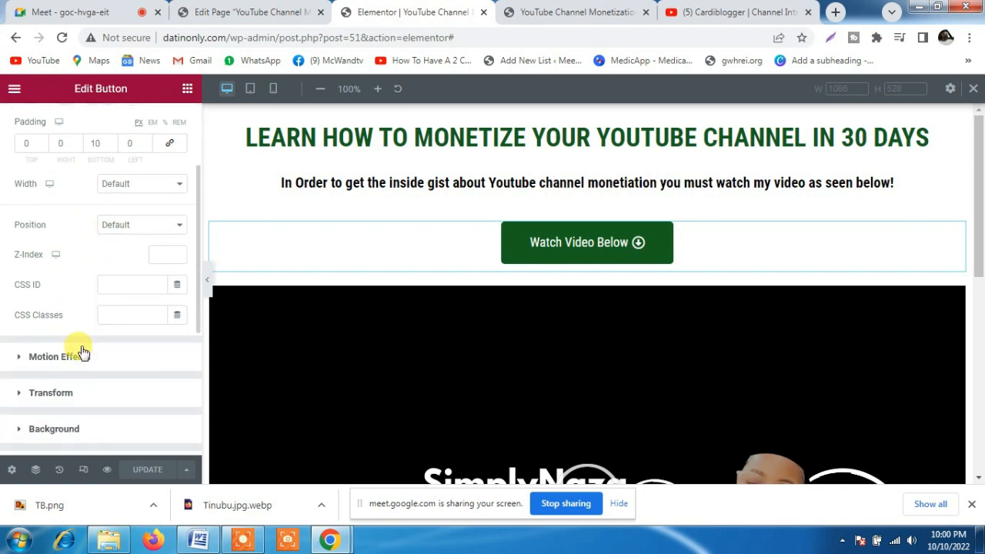
pyautogui.click(17, 339)
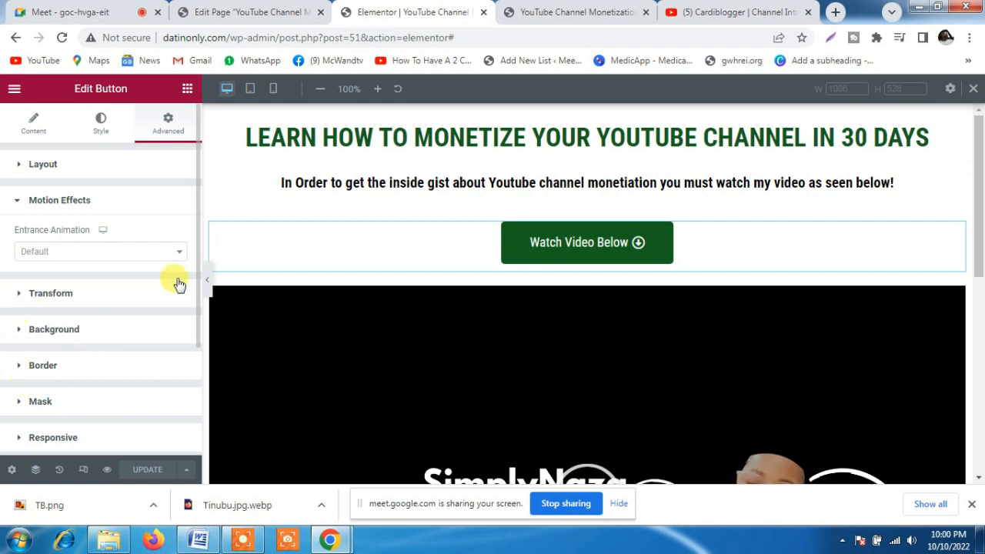
pyautogui.moveTo(197, 299); pyautogui.dragTo(198, 381)
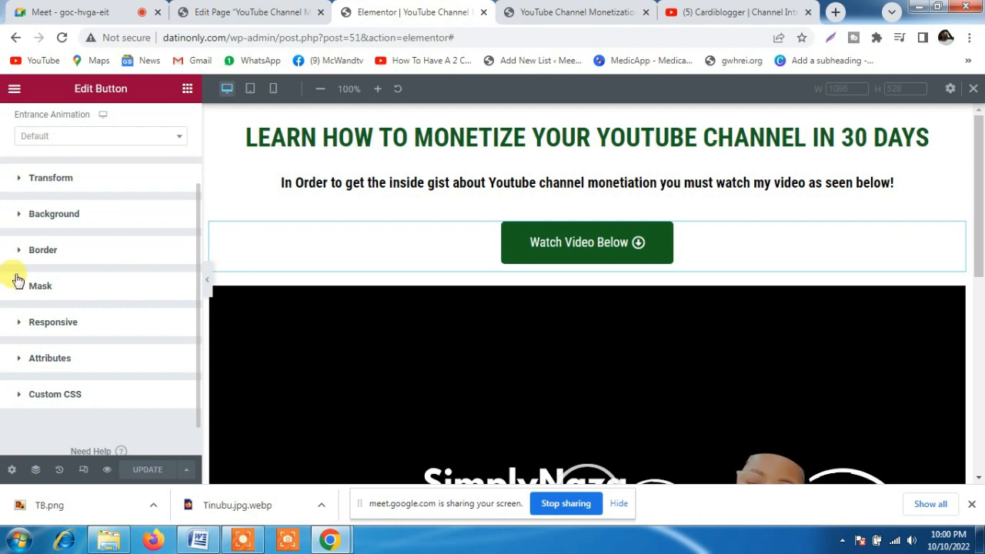
pyautogui.click(20, 182)
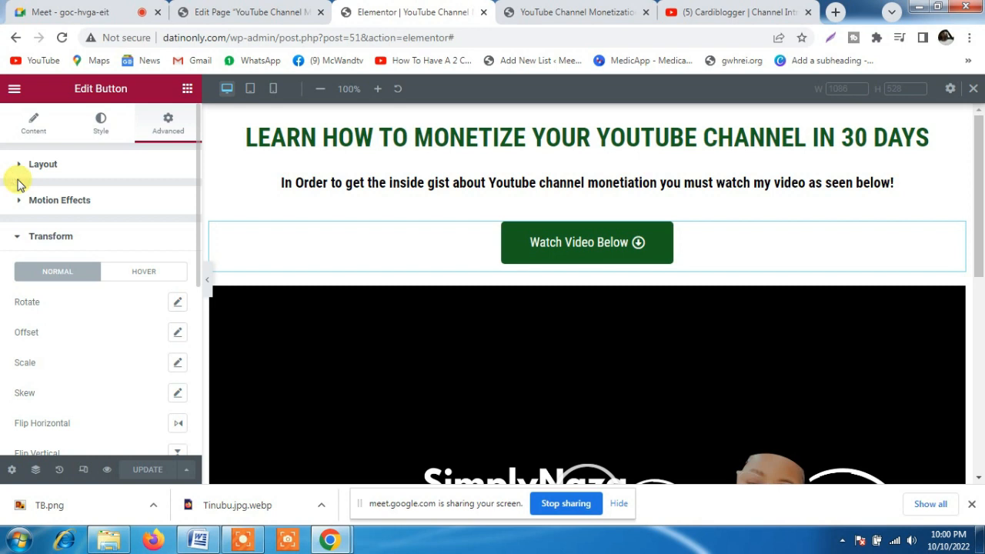
pyautogui.click(19, 238)
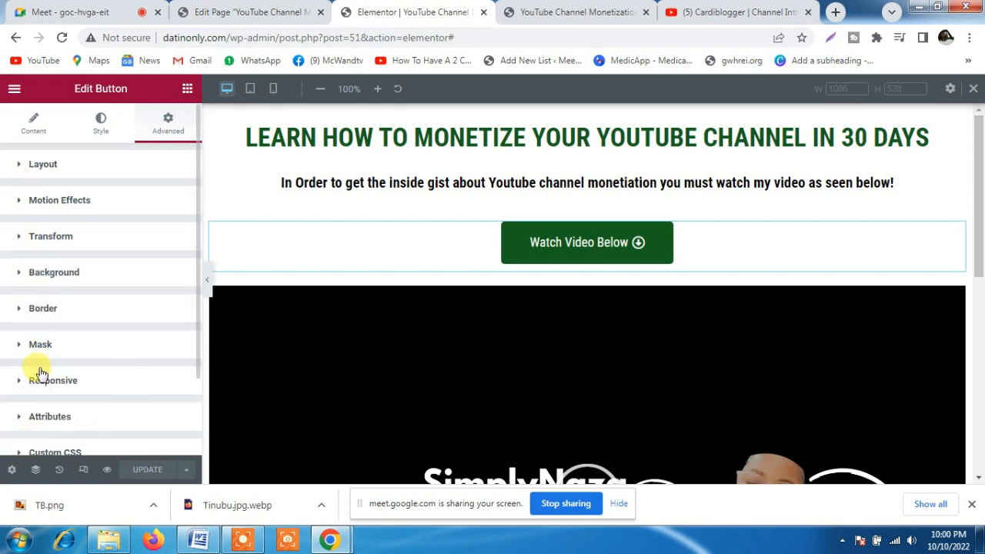
pyautogui.click(22, 382)
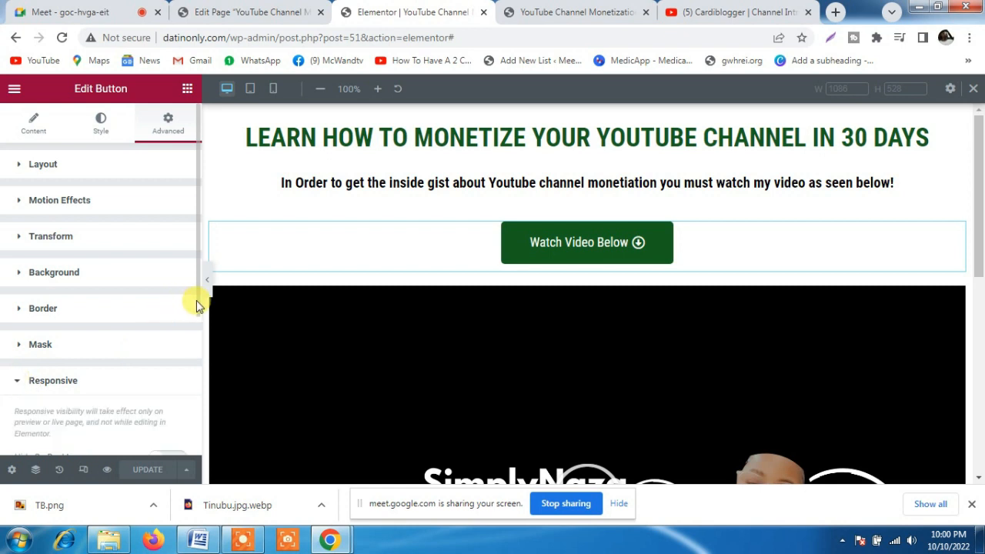
pyautogui.moveTo(197, 302); pyautogui.dragTo(194, 379)
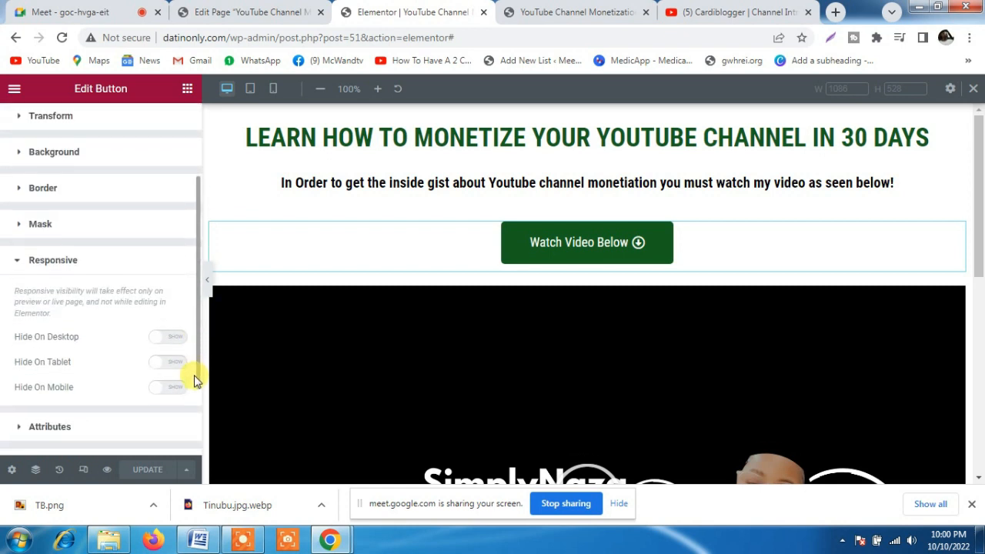
pyautogui.click(18, 261)
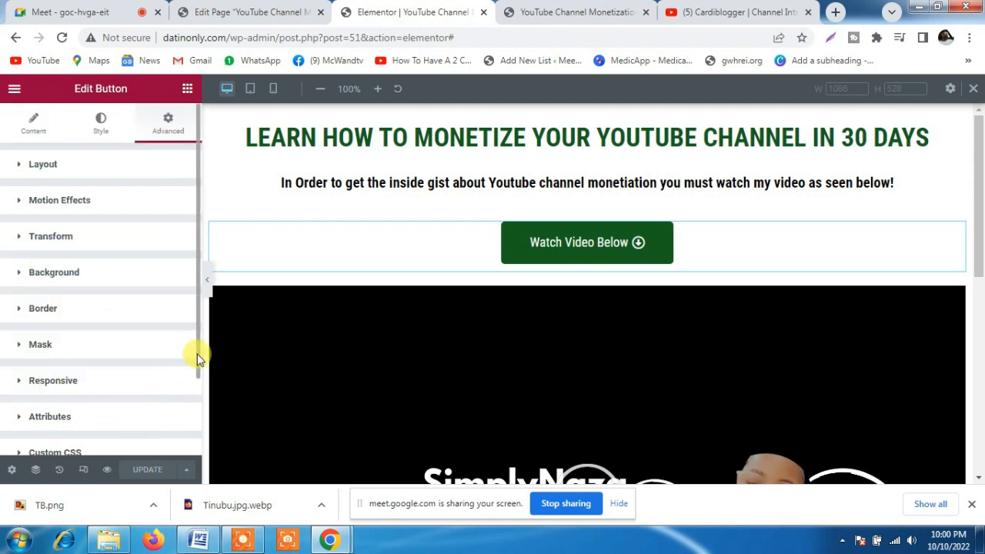
pyautogui.scroll(-1, 198, 363)
pyautogui.scroll(1, 191, 317)
# Try the Fade In, Fade In Down, Fade In Right and Fade In Left entrance animations on the Watch Video Below button
pyautogui.click(24, 202)
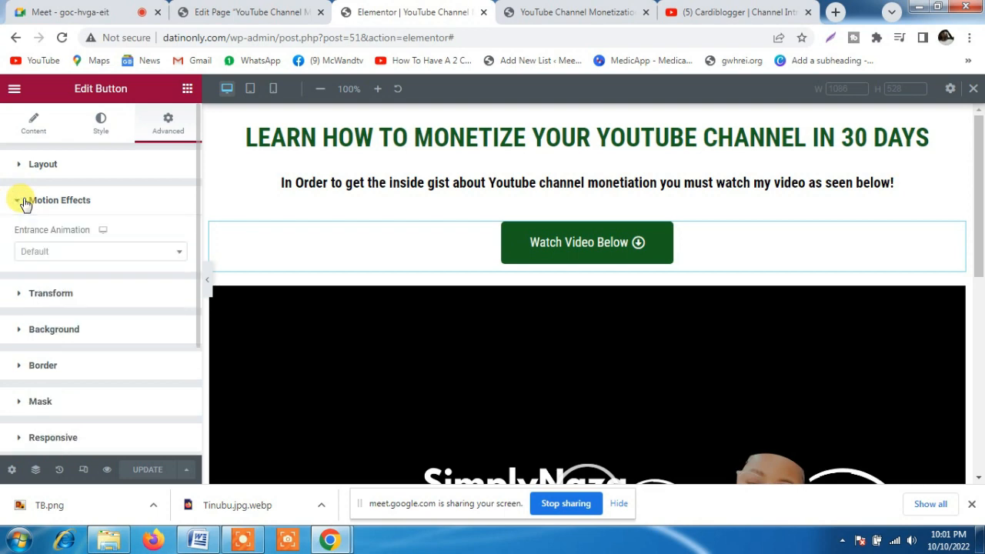
pyautogui.click(103, 253)
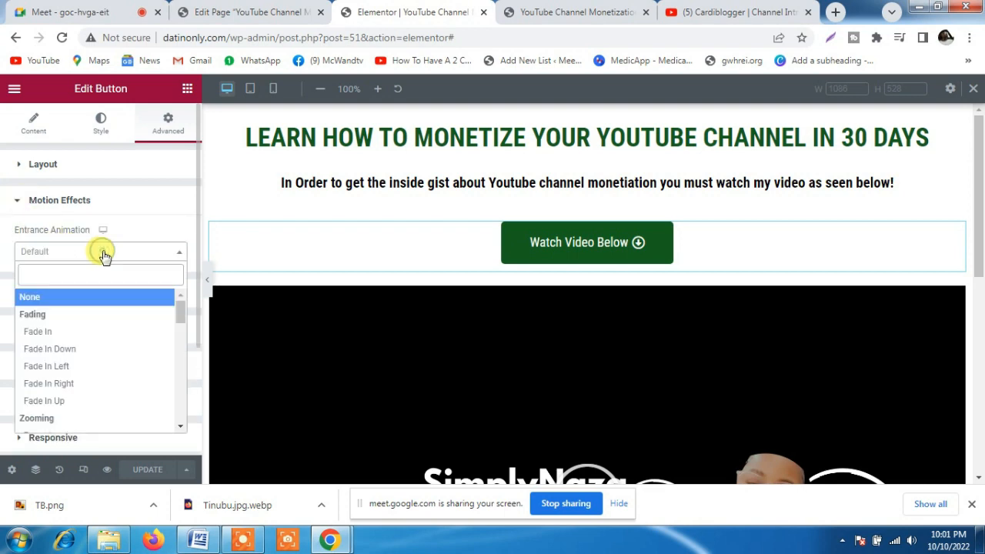
pyautogui.click(57, 334)
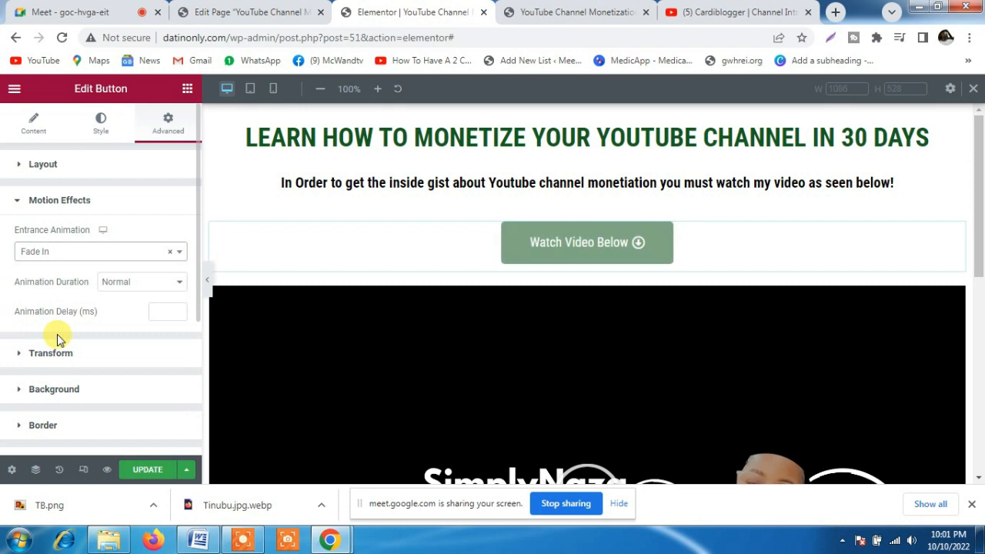
pyautogui.click(48, 263)
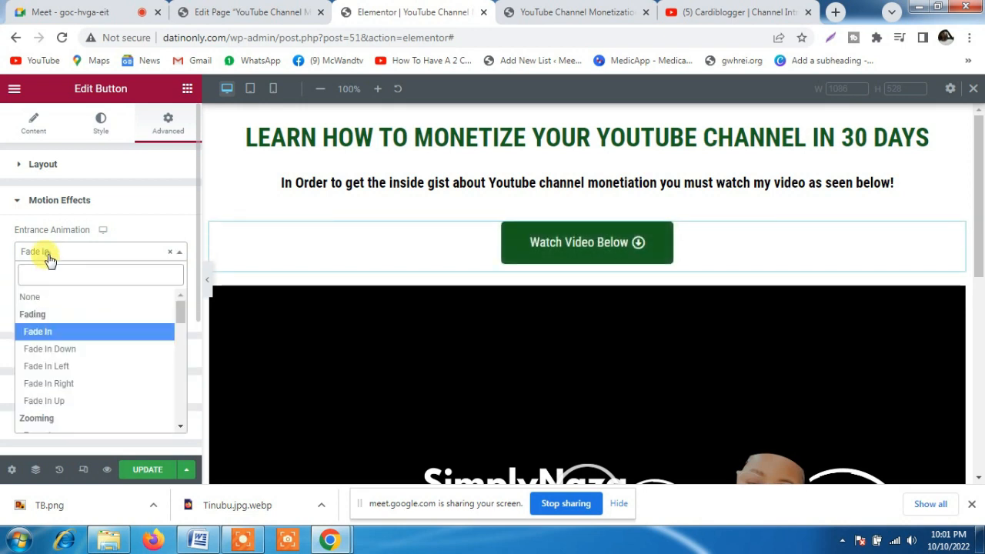
pyautogui.click(51, 350)
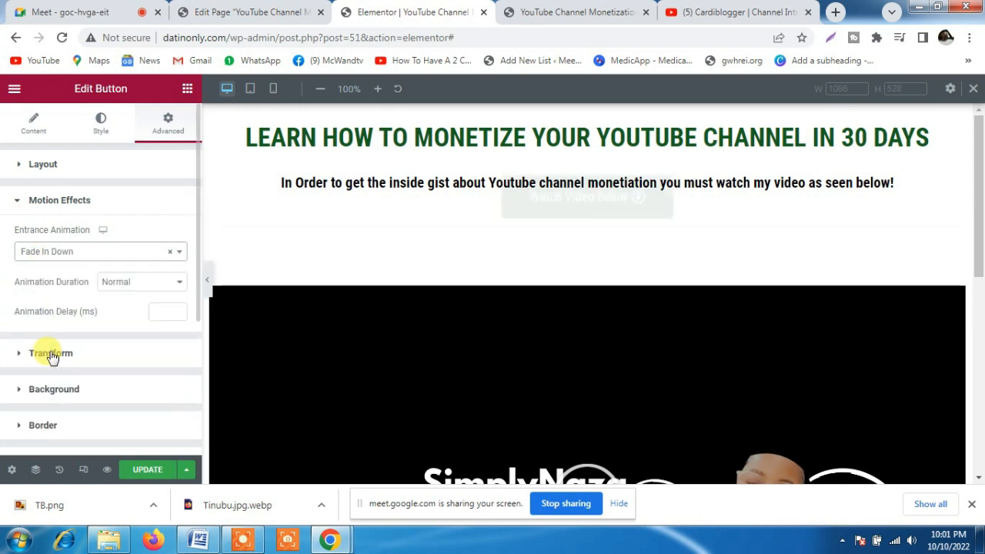
pyautogui.click(68, 258)
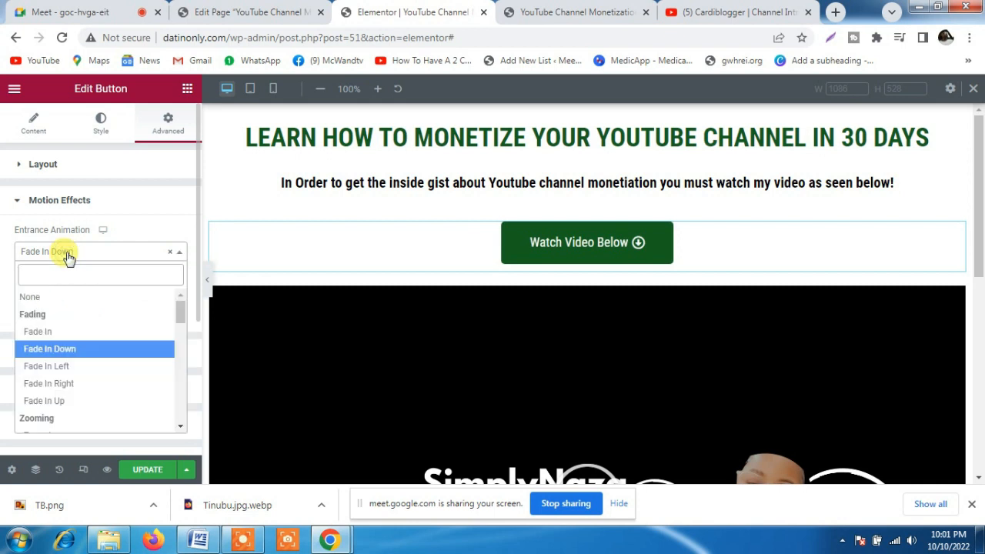
pyautogui.click(66, 385)
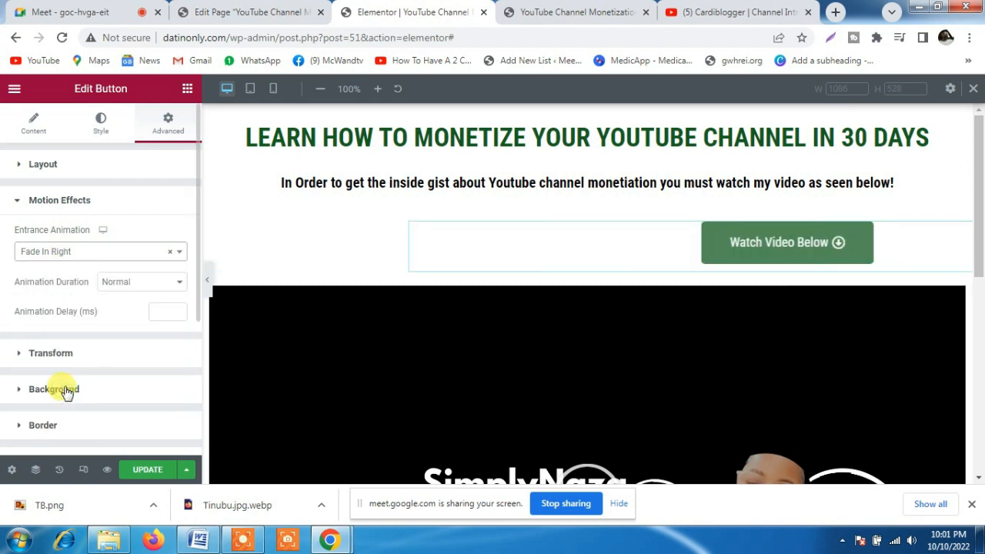
pyautogui.click(77, 253)
pyautogui.moveTo(179, 307); pyautogui.dragTo(180, 317)
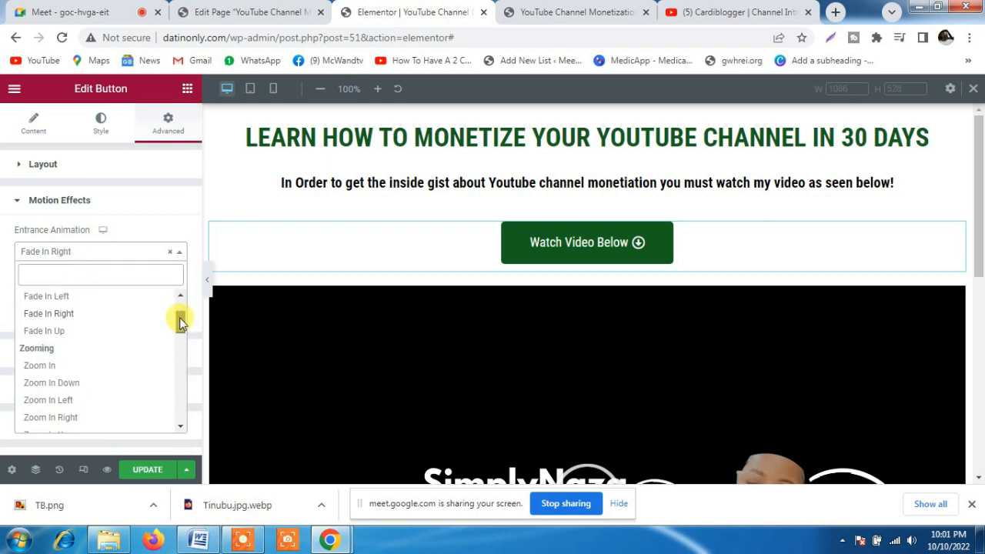
pyautogui.click(60, 296)
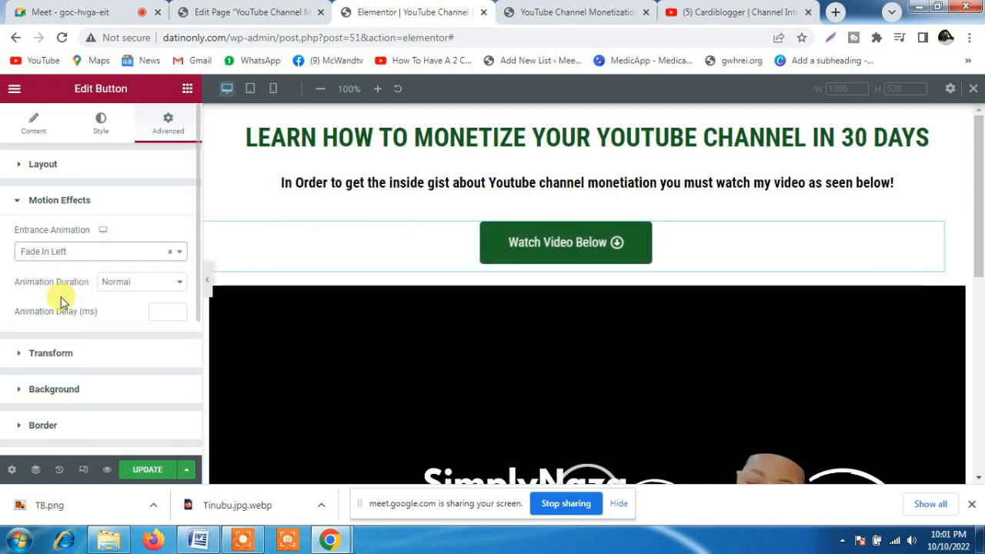
# Set the Watch Video Below button's entrance animation to Zoom In Down and update the page
pyautogui.click(127, 259)
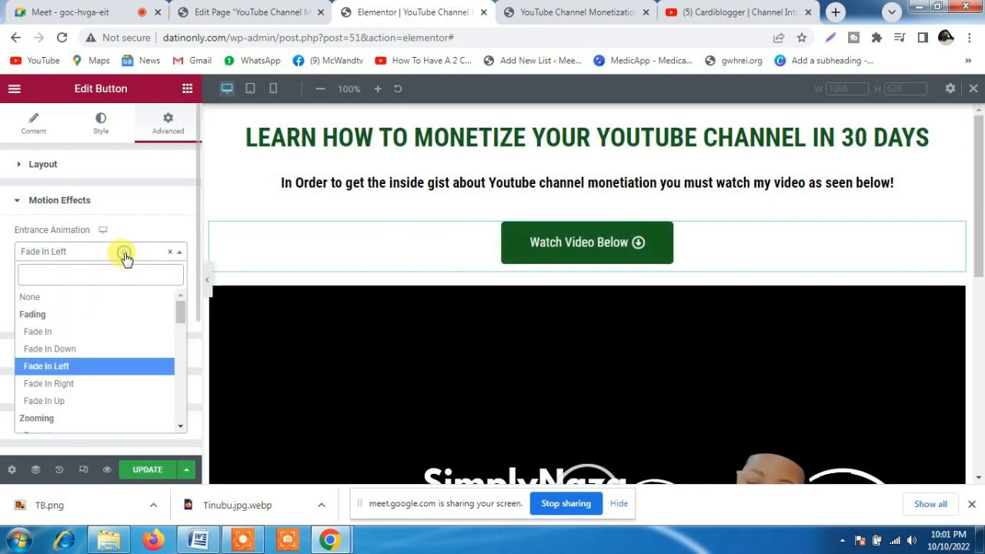
pyautogui.scroll(-3, 182, 318)
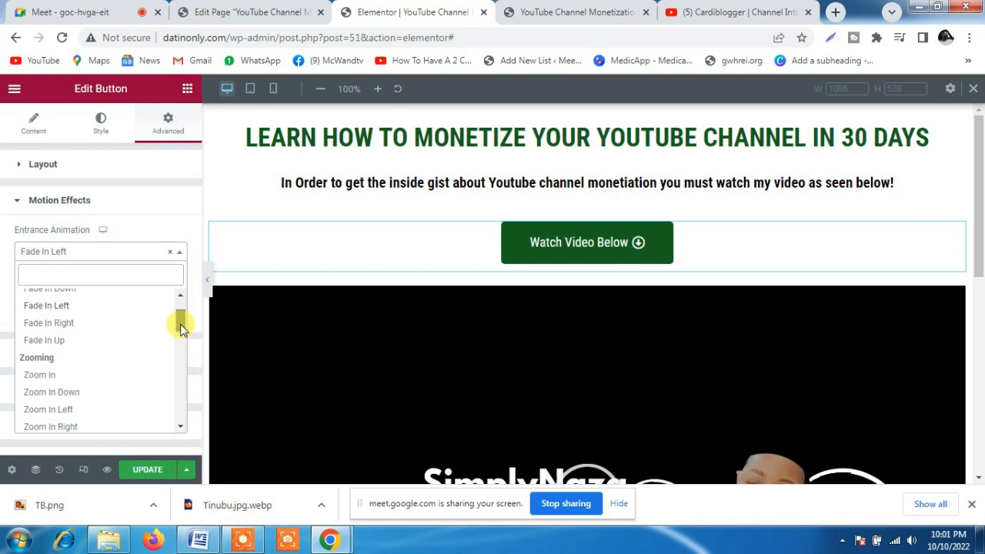
pyautogui.click(71, 362)
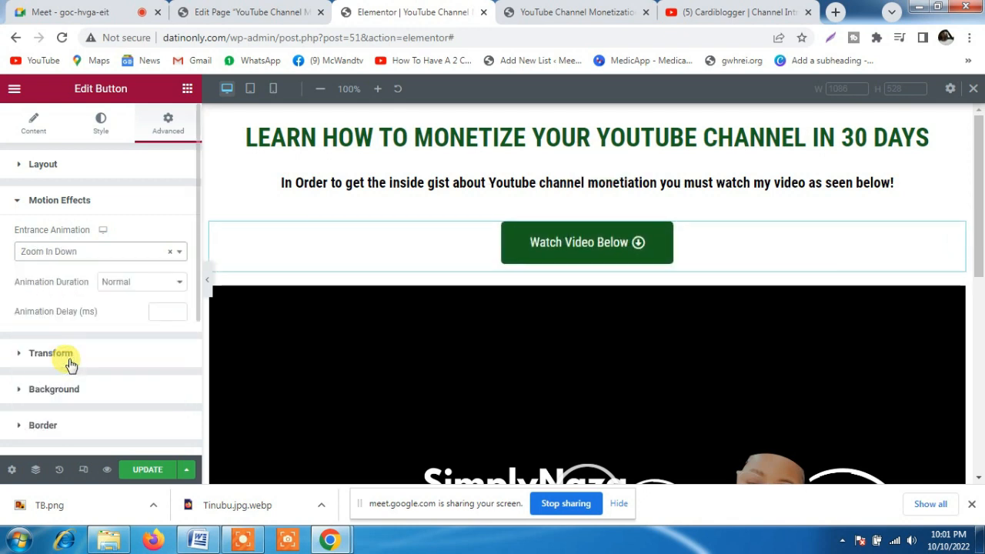
pyautogui.click(146, 471)
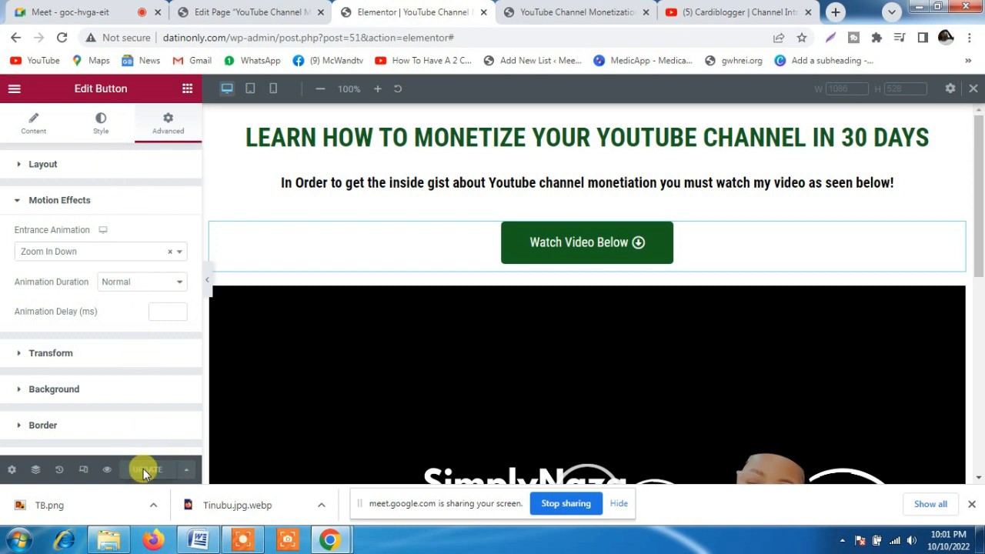
# Reload the live YouTube Channel Monetization page, examine it down to the video overlay, and return to the Elementor editor
pyautogui.click(589, 11)
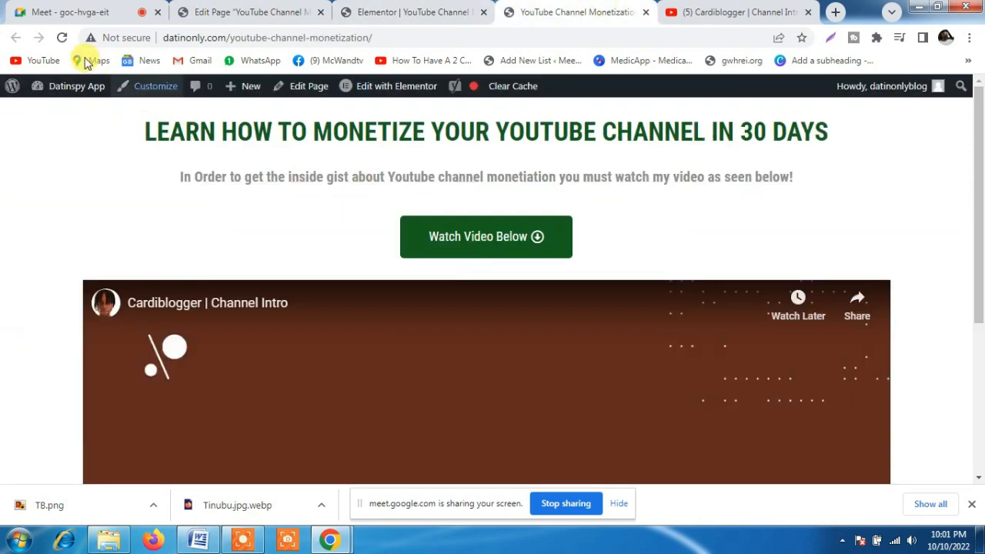
pyautogui.click(61, 36)
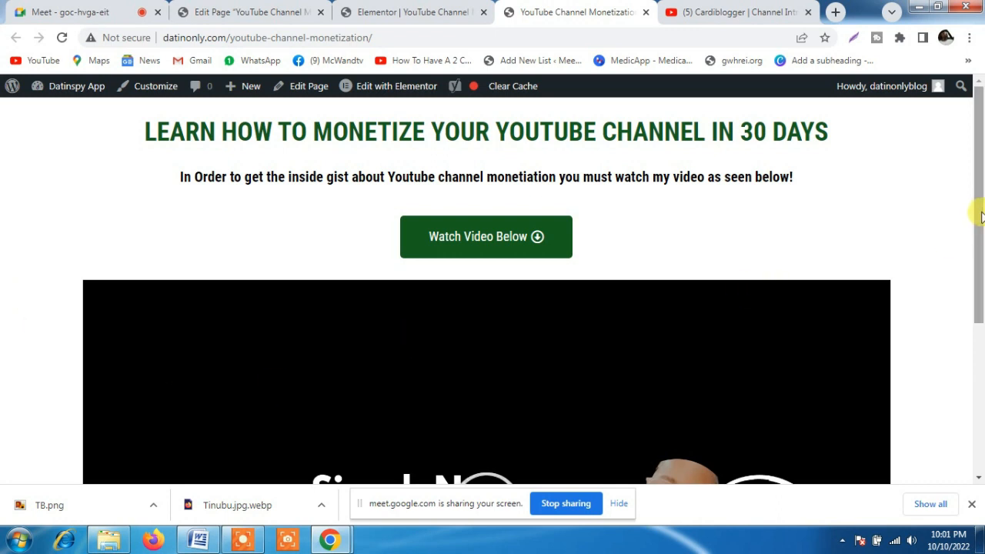
pyautogui.scroll(-1, 979, 349)
pyautogui.scroll(-2, 978, 348)
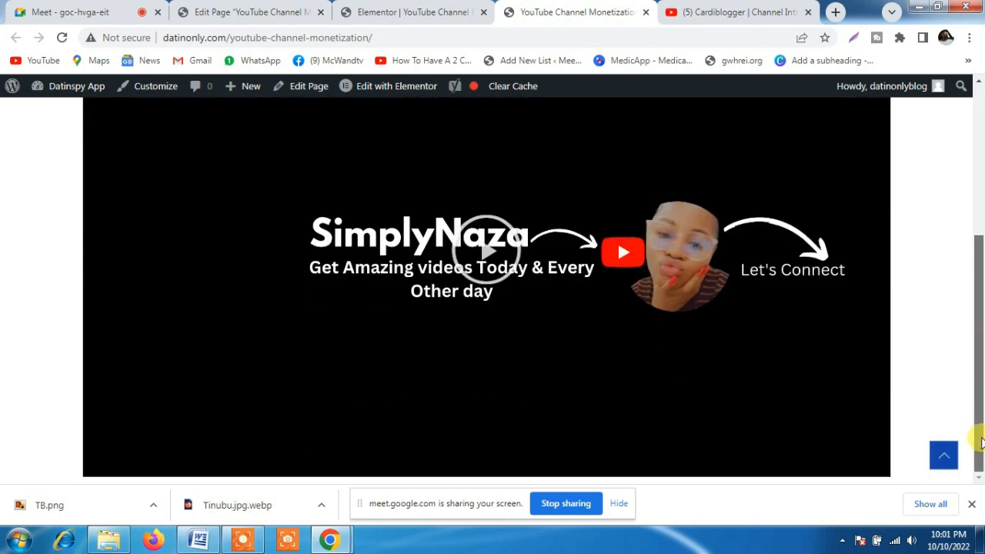
pyautogui.click(944, 460)
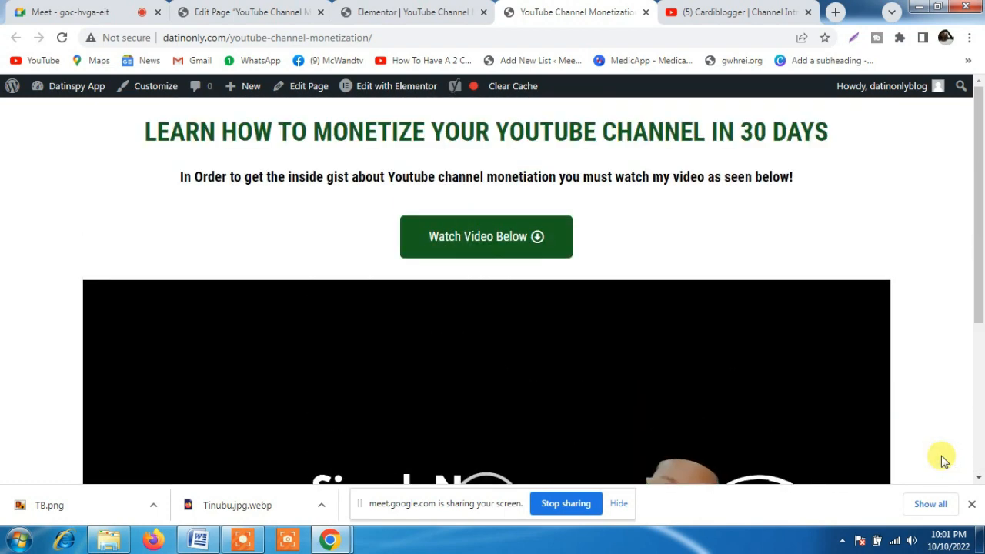
pyautogui.click(413, 11)
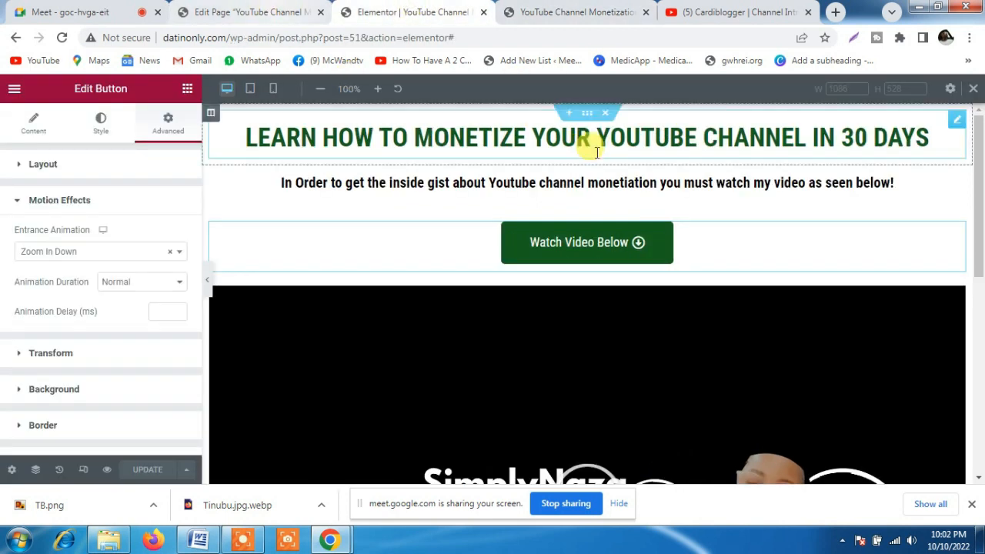
# Add a single-column section below the video and place a Button widget in it
pyautogui.moveTo(977, 224); pyautogui.dragTo(653, 345)
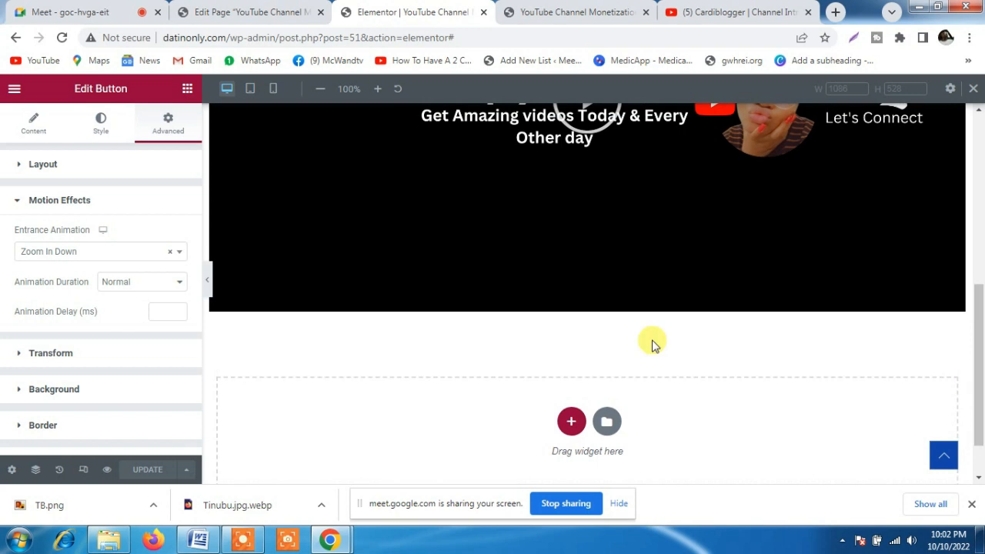
pyautogui.click(186, 88)
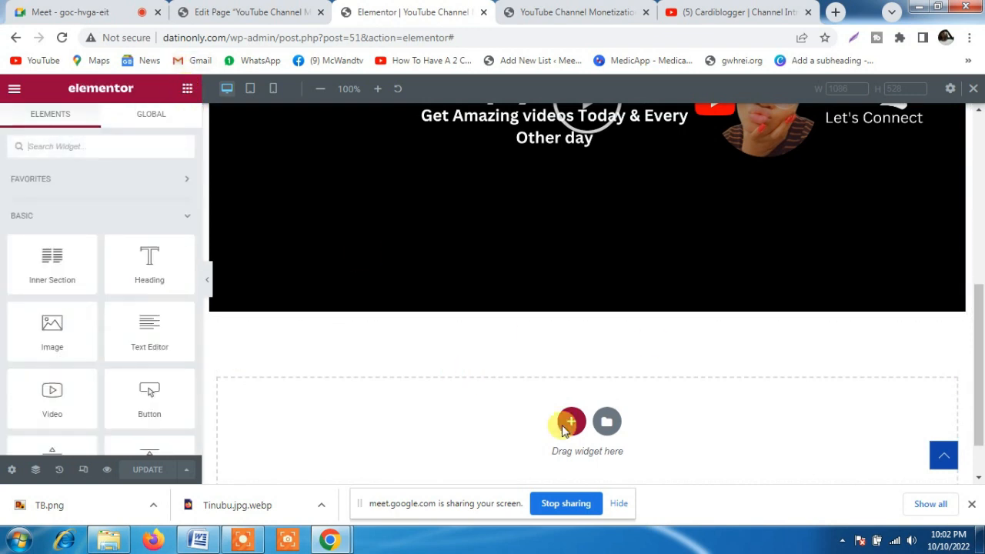
pyautogui.click(570, 423)
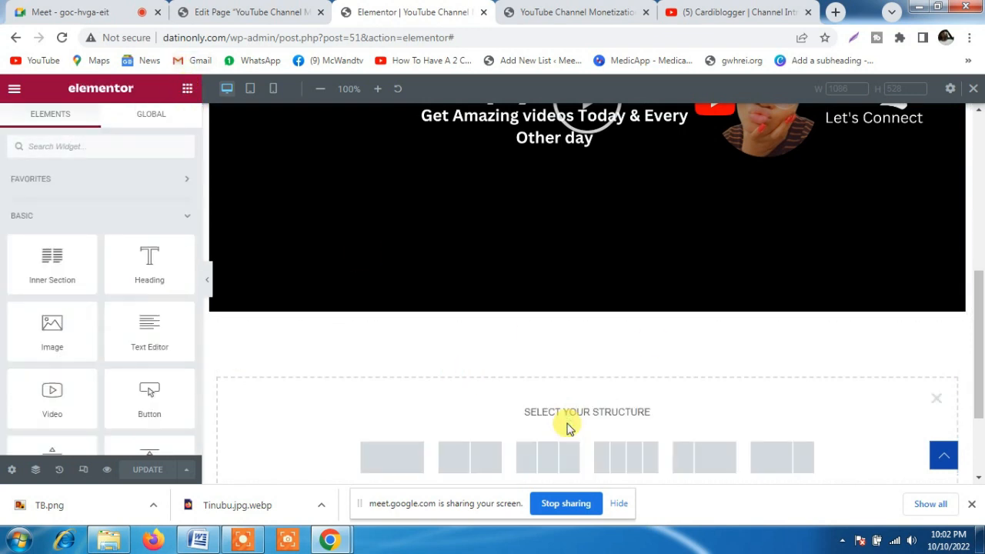
pyautogui.click(387, 462)
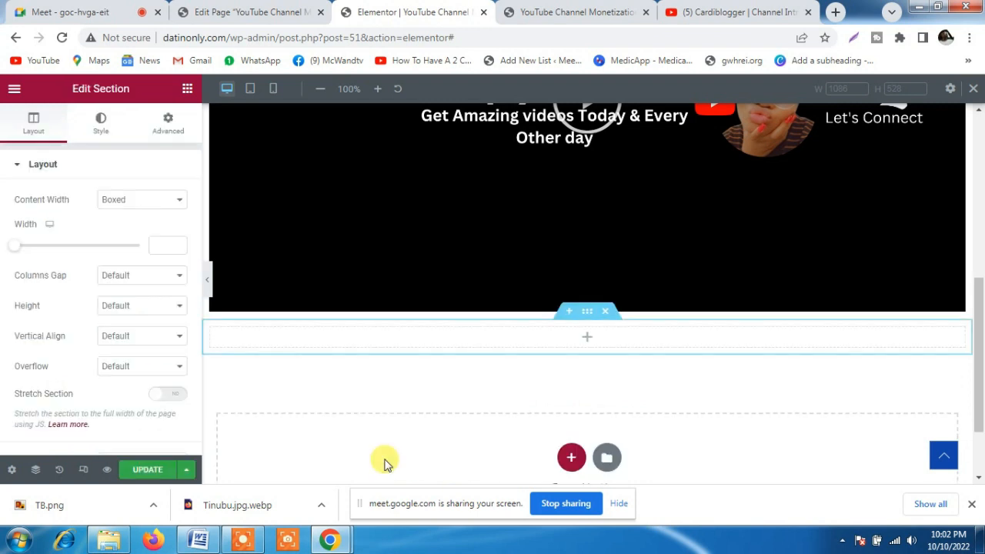
pyautogui.click(187, 91)
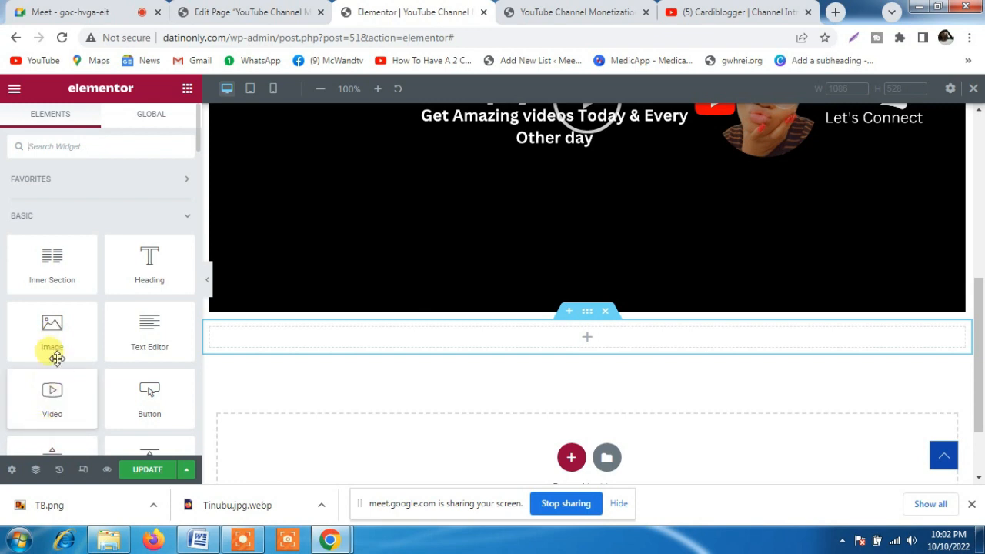
pyautogui.moveTo(136, 402); pyautogui.dragTo(444, 343)
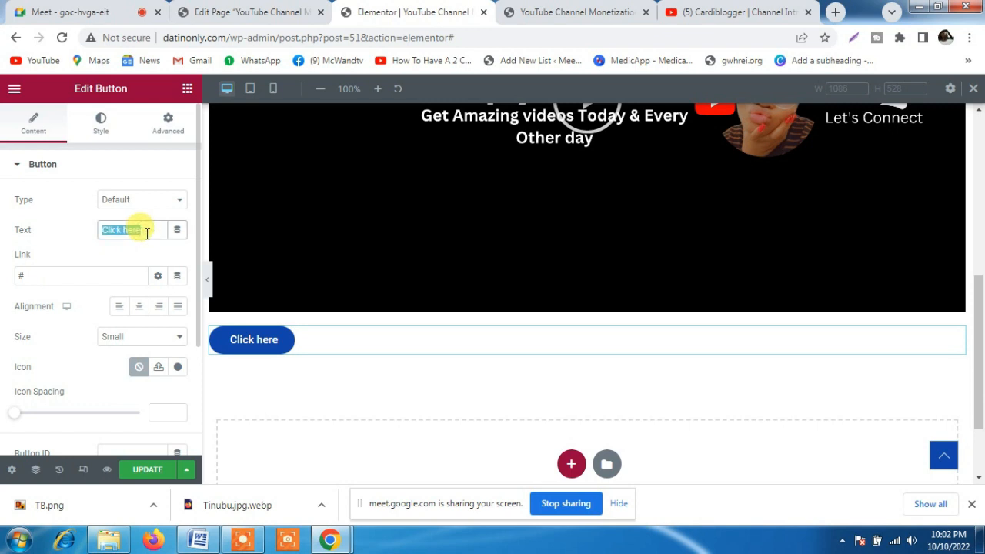
# Set the new button's text to "Please Grant me Acces"
pyautogui.write('Please')
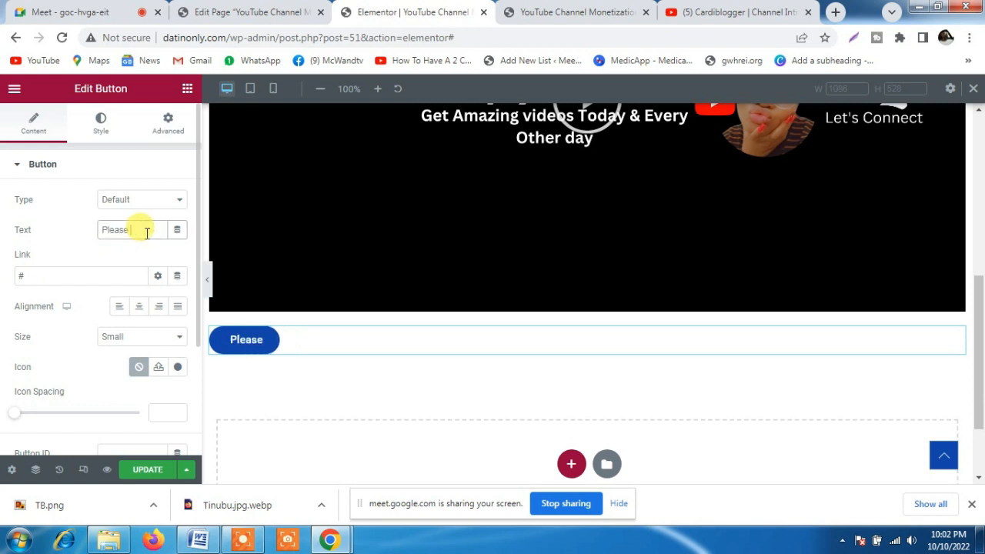
pyautogui.write(' grant me Acces')
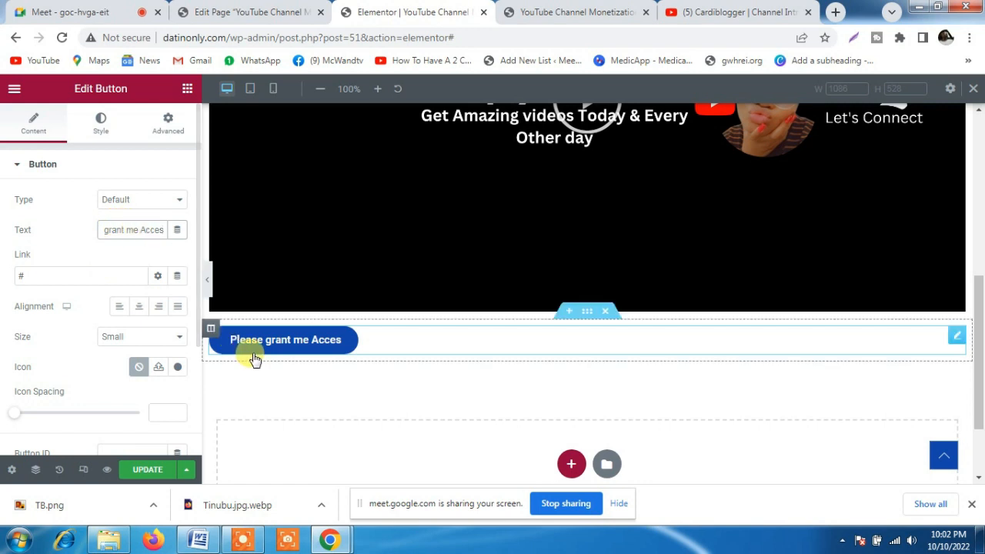
pyautogui.click(109, 230)
pyautogui.press('BackSpace')
pyautogui.write('G')
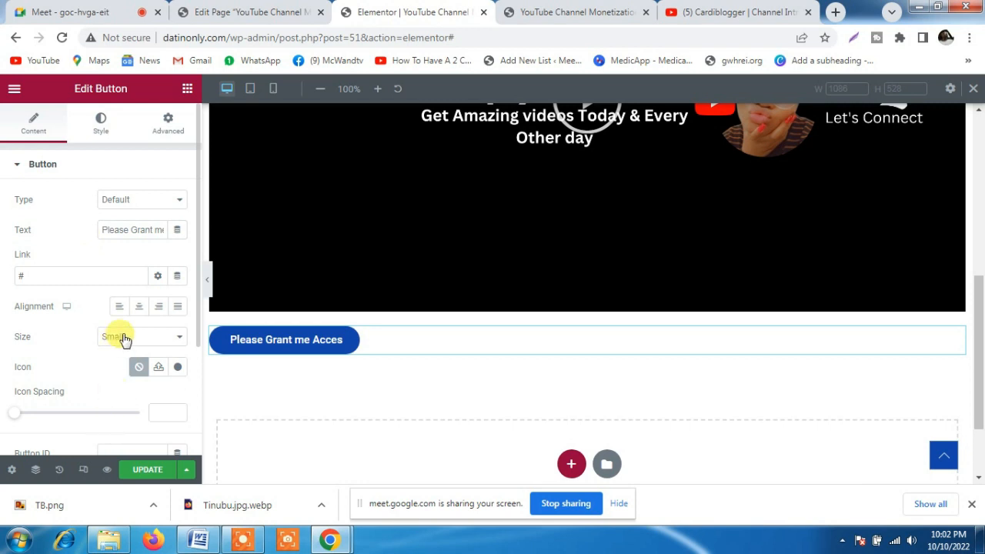
# Center the Please Grant me Acces button and set its size to Extra Large
pyautogui.click(139, 307)
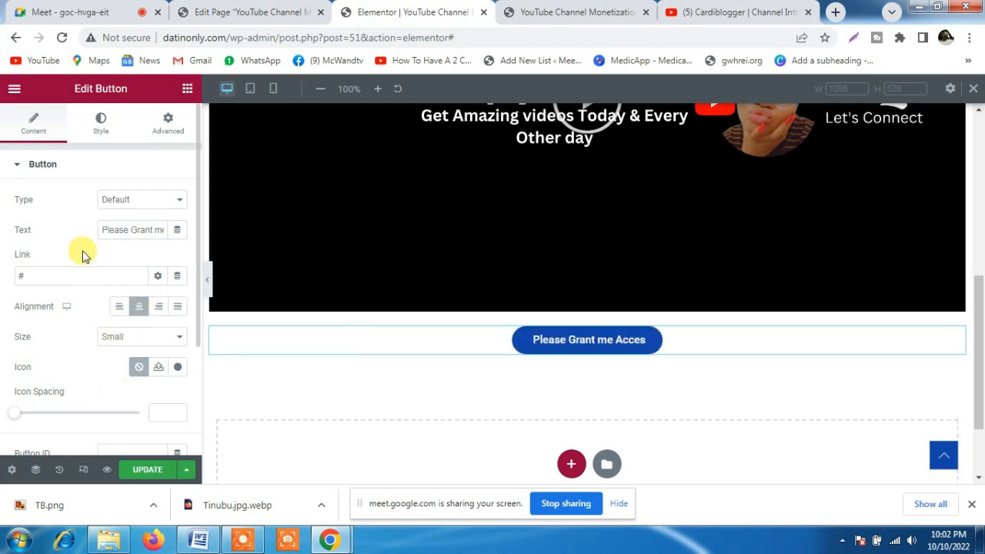
pyautogui.click(131, 338)
pyautogui.click(120, 398)
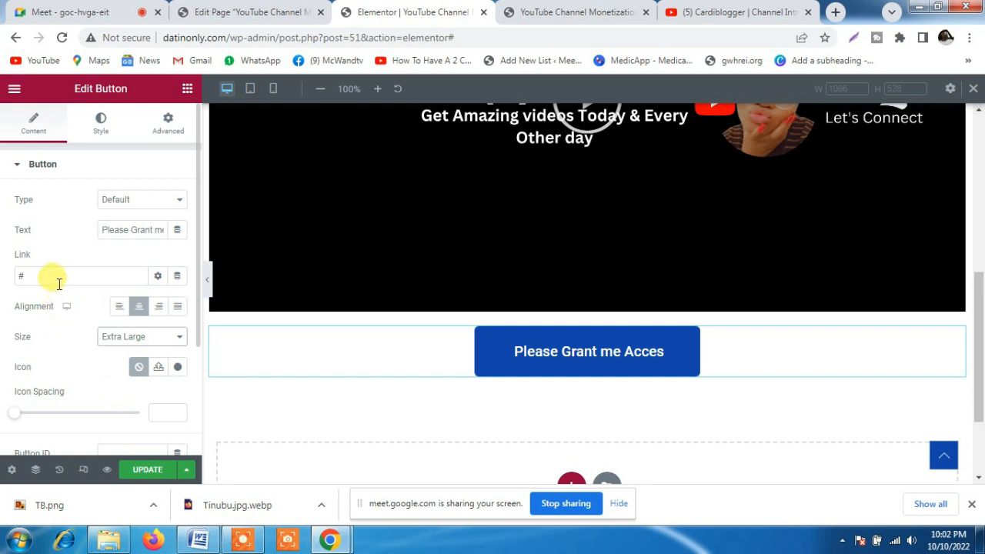
pyautogui.click(838, 15)
pyautogui.write('pa')
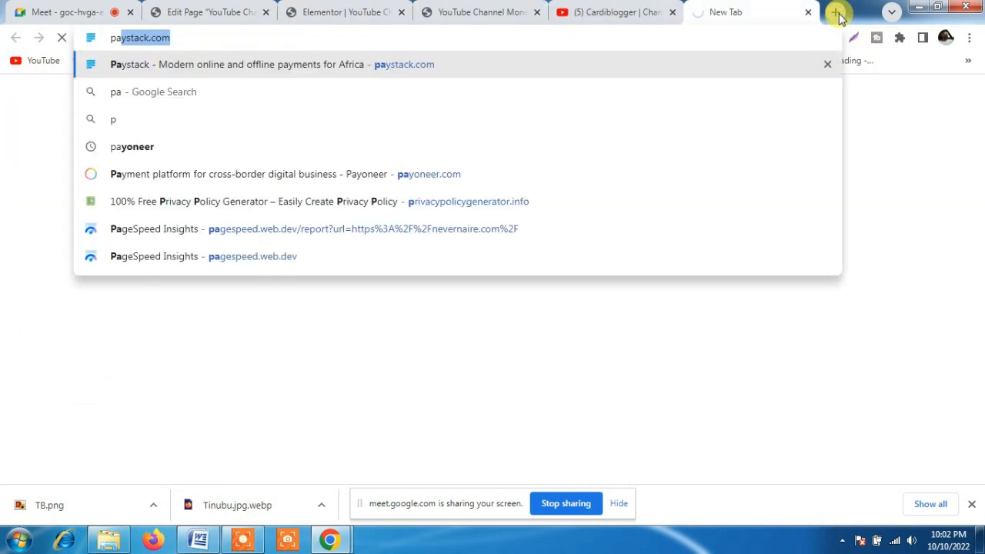
pyautogui.press('Return')
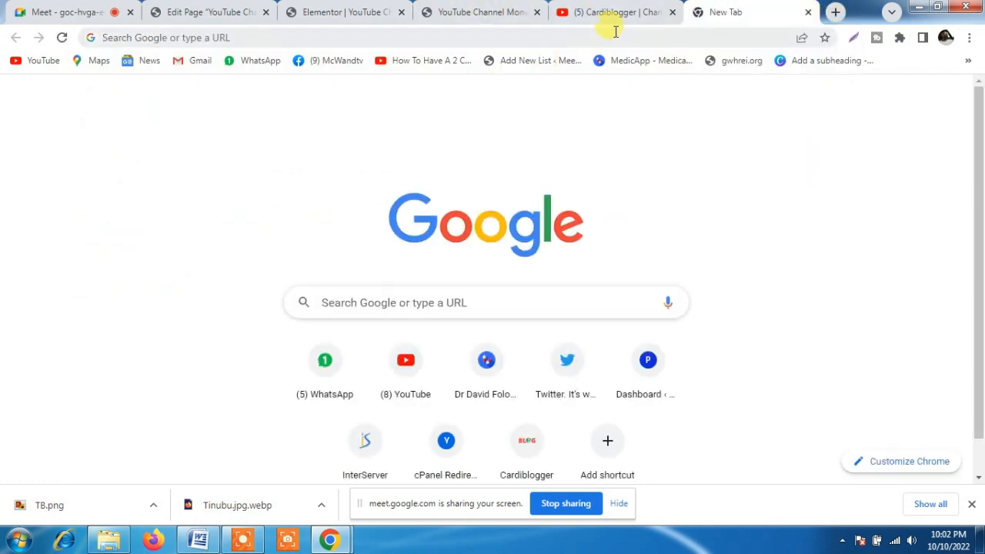
pyautogui.click(808, 13)
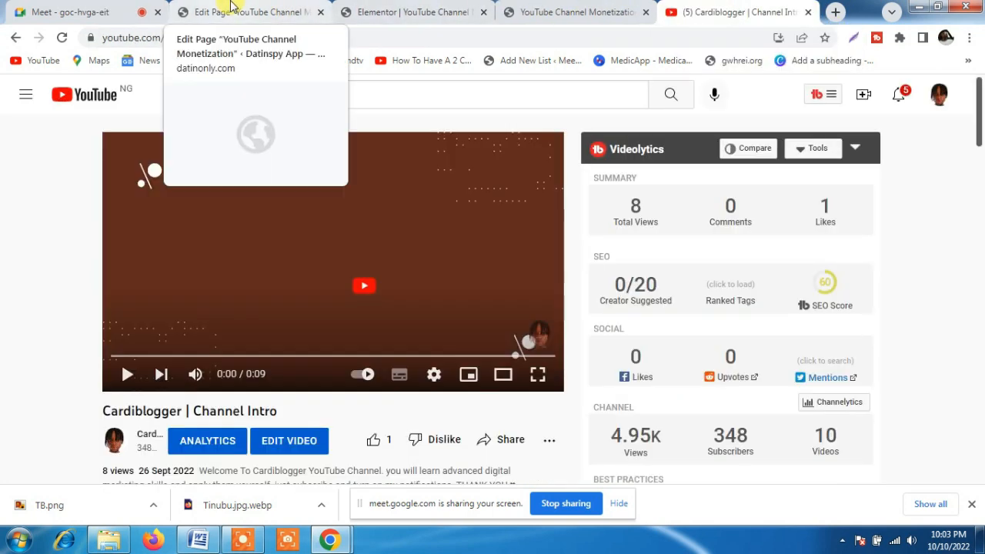
pyautogui.click(415, 12)
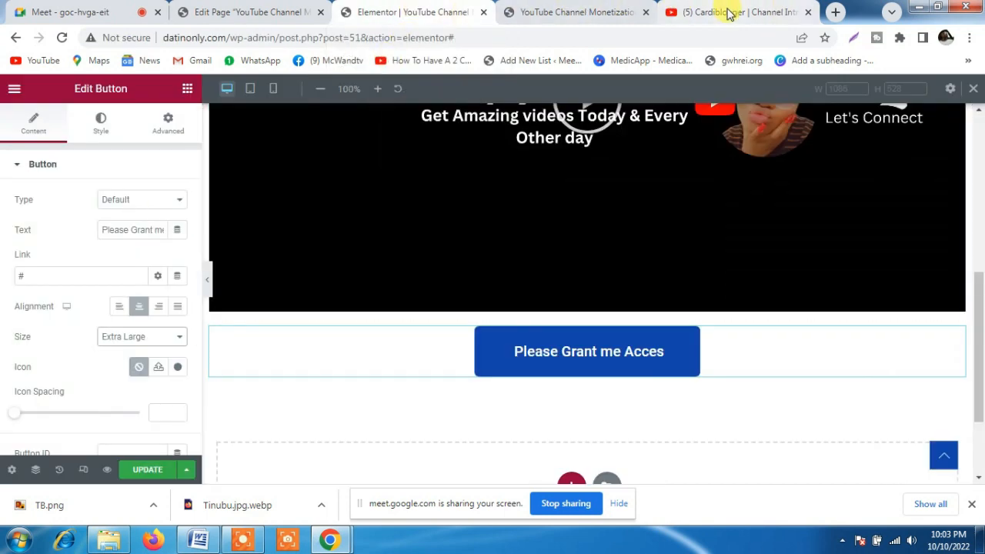
pyautogui.click(593, 13)
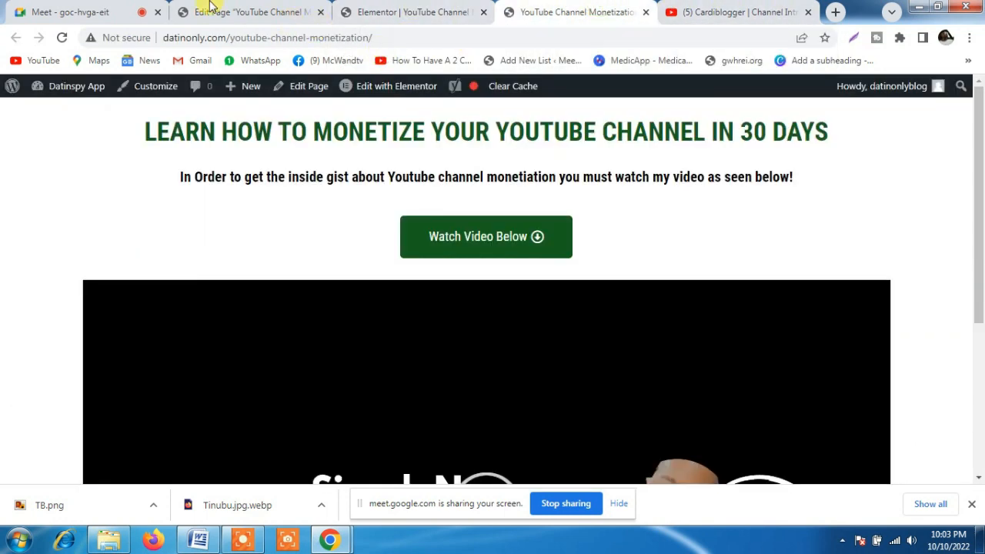
pyautogui.click(416, 11)
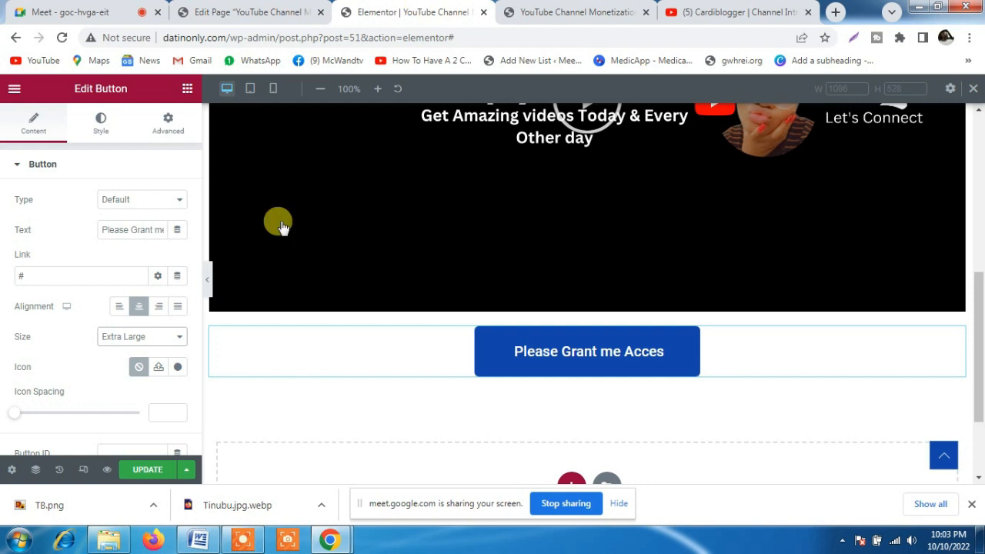
pyautogui.click(39, 271)
pyautogui.write('www.cardiblog')
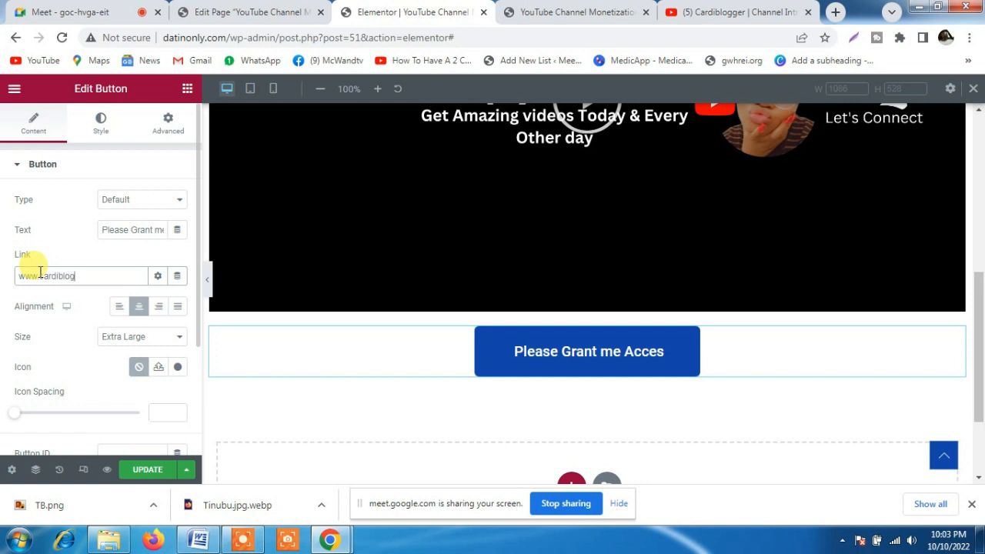
pyautogui.write('ger.com/pay')
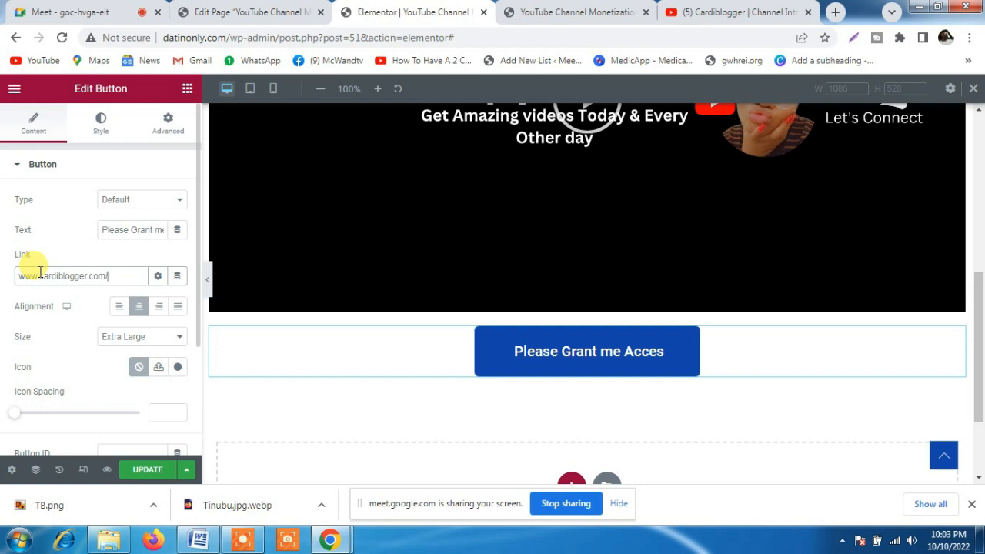
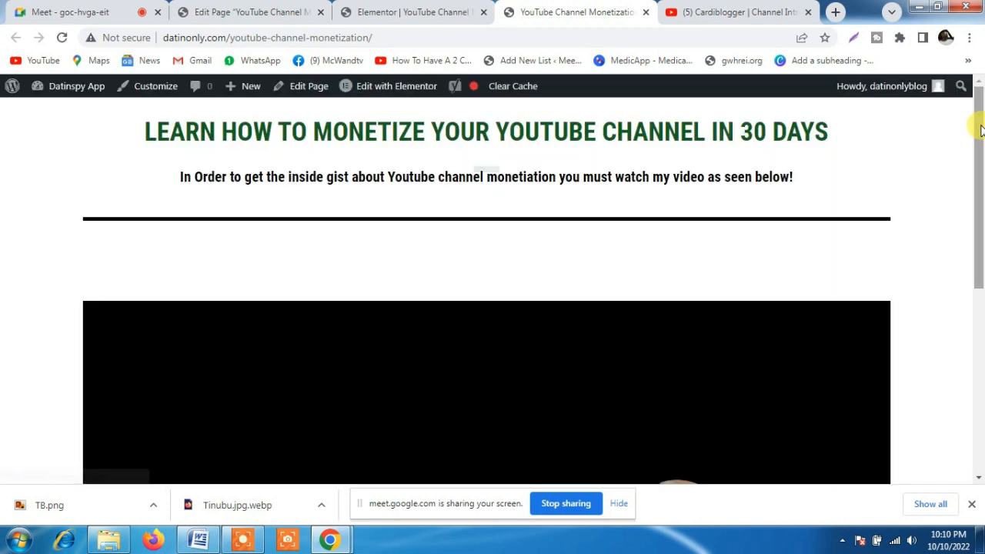
# Review the published YouTube Channel Monetization page down to the access button and switch the Elementor preview to desktop view
pyautogui.moveTo(981, 135); pyautogui.dragTo(981, 329)
pyautogui.moveTo(983, 395); pyautogui.dragTo(980, 480)
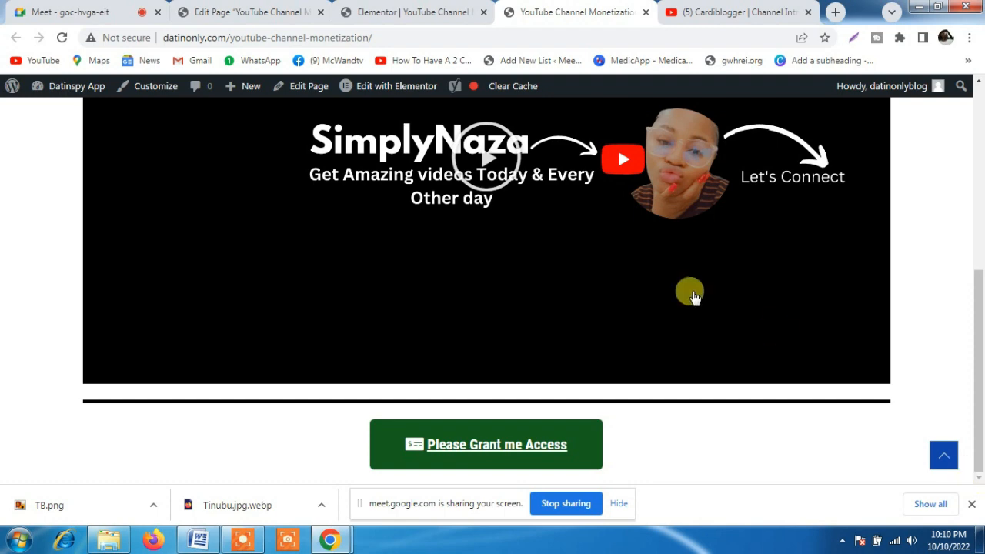
pyautogui.click(417, 12)
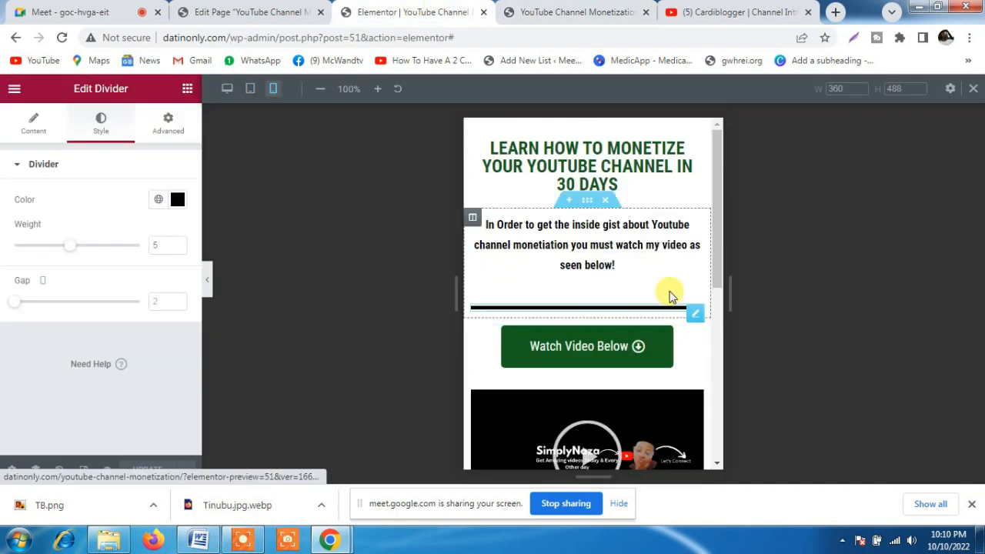
pyautogui.click(227, 91)
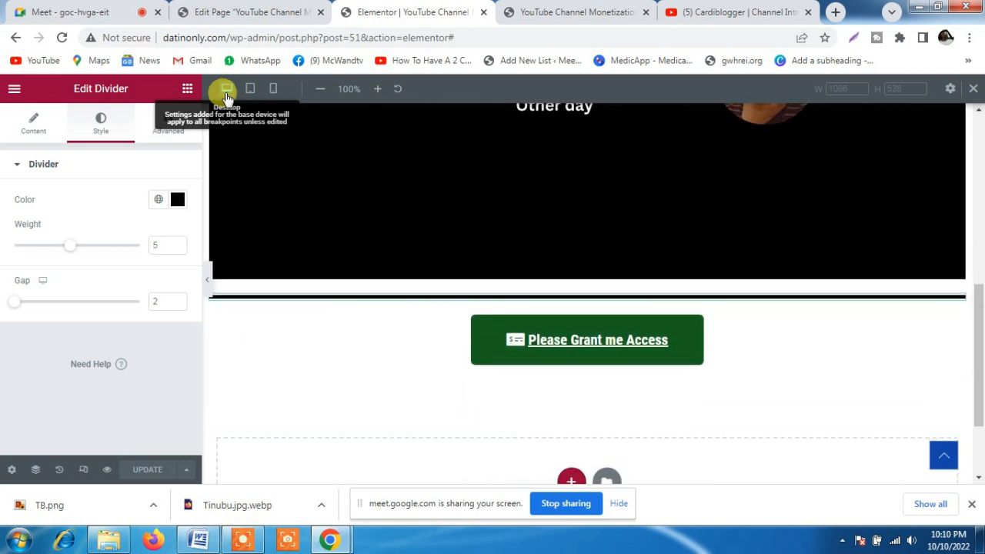
# Open the page for adding new WordPress plugins and search for "page builder"
pyautogui.click(238, 10)
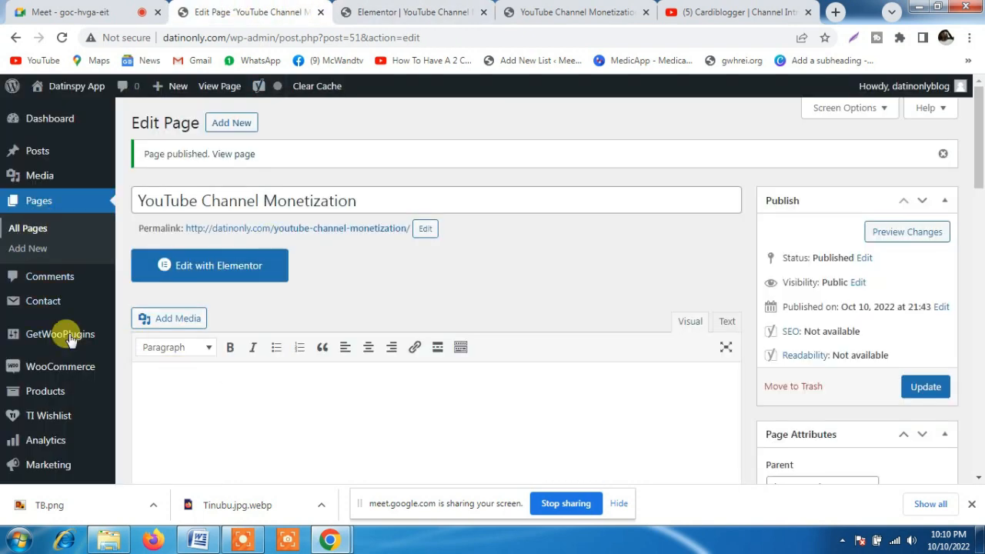
pyautogui.moveTo(19, 408)
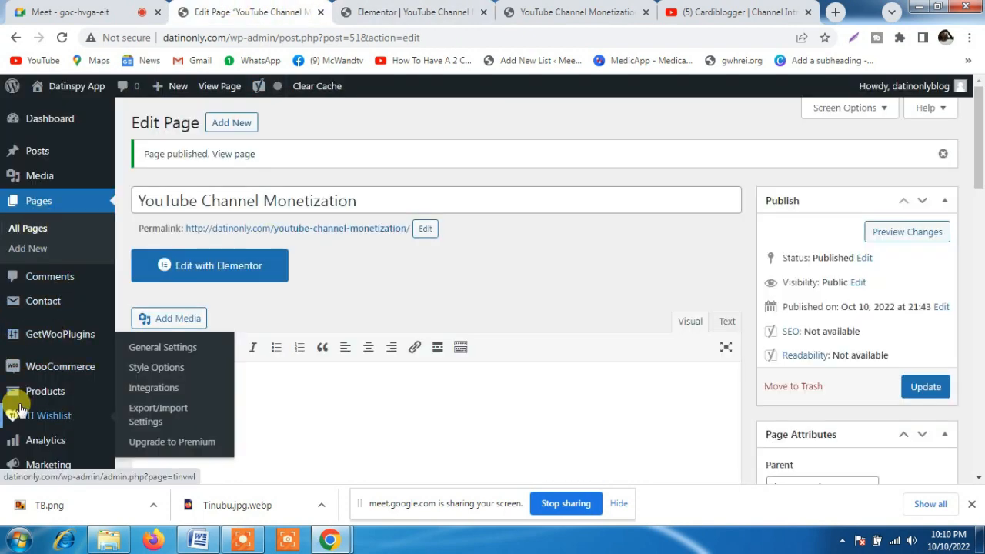
pyautogui.scroll(-3, 19, 408)
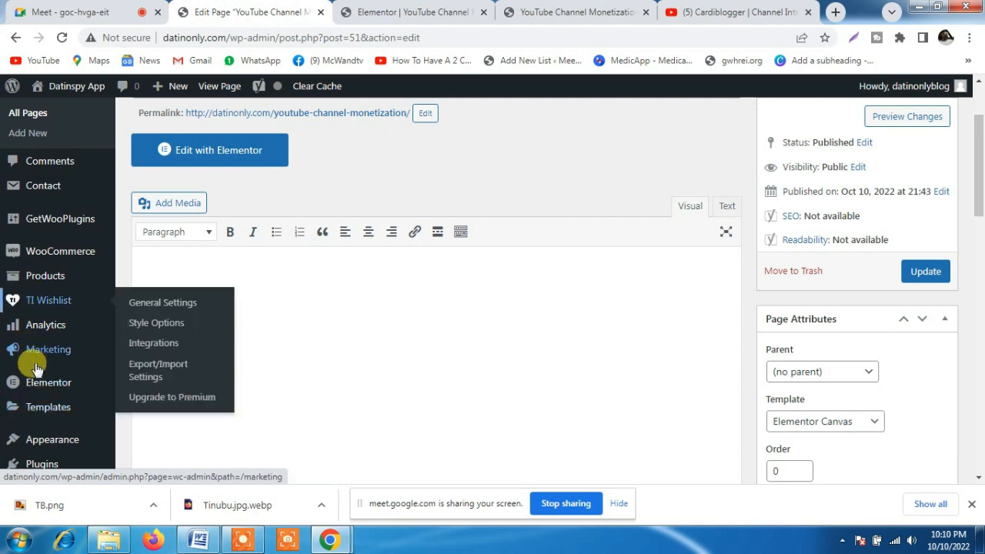
pyautogui.moveTo(42, 448)
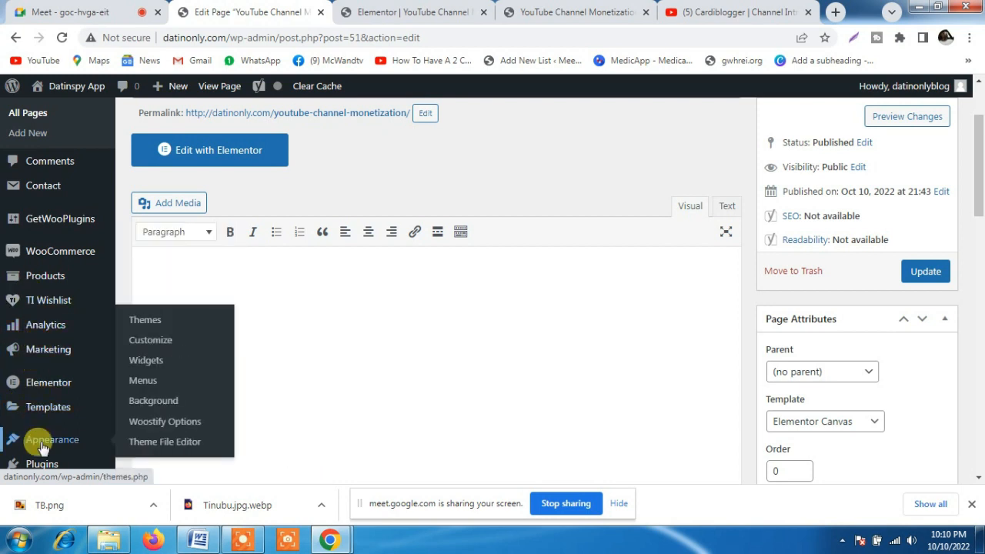
pyautogui.scroll(-1, 43, 448)
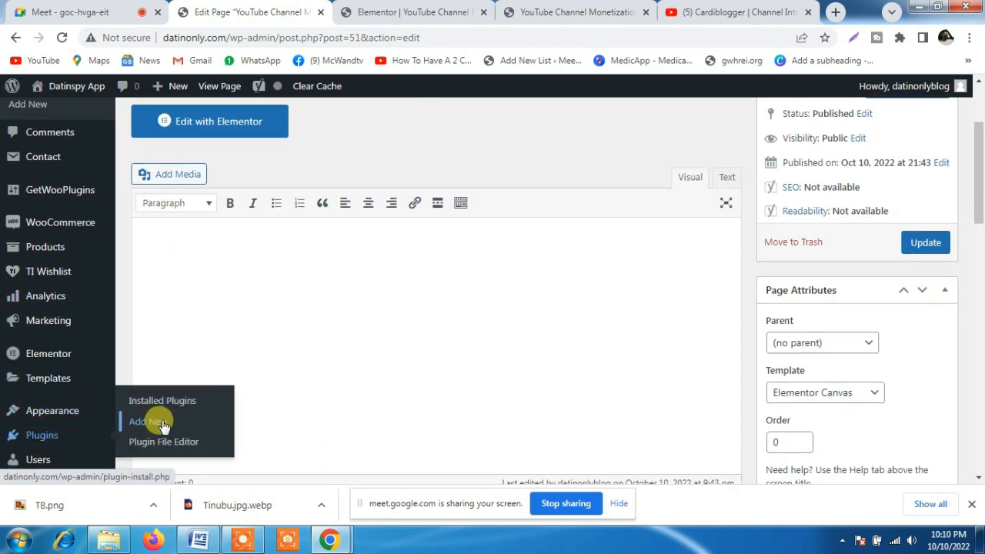
pyautogui.click(164, 426)
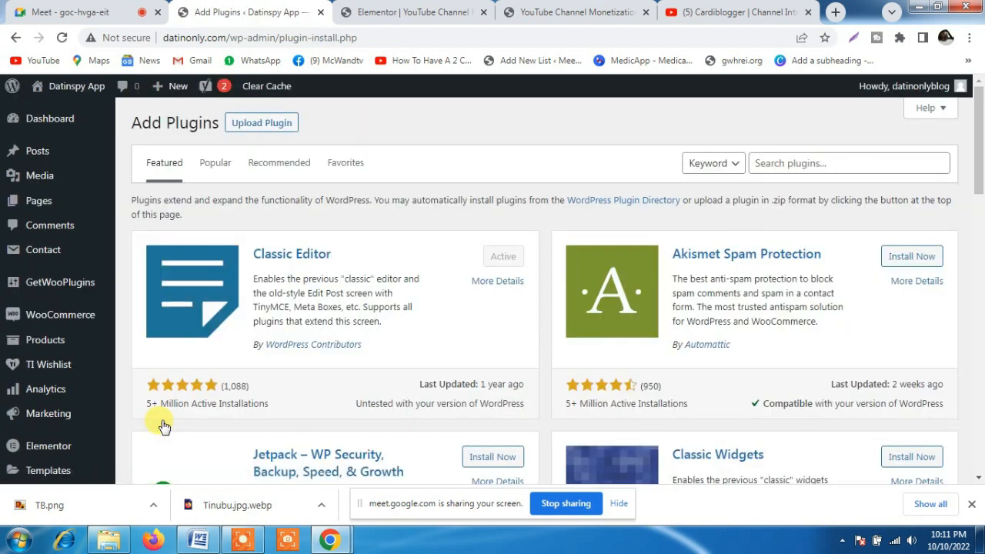
pyautogui.click(779, 163)
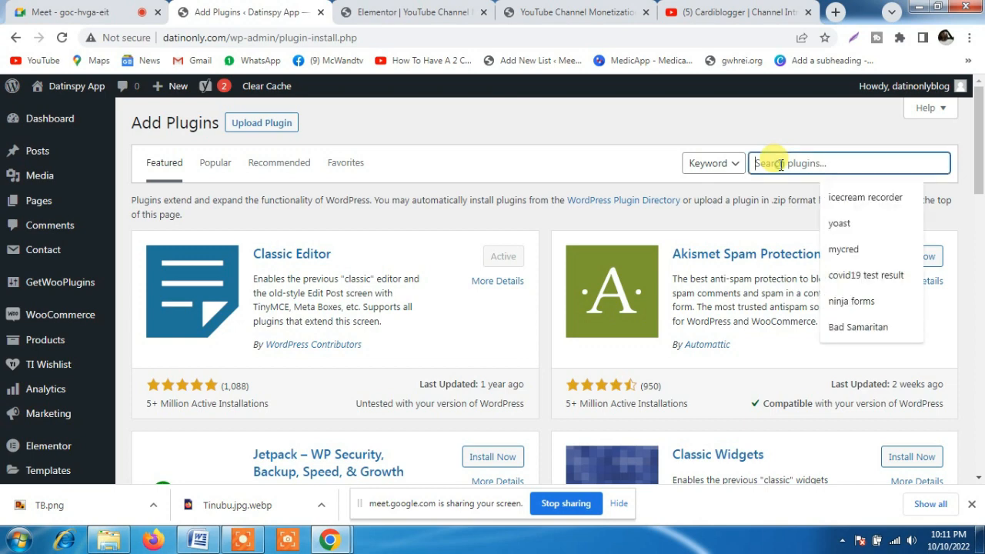
pyautogui.write('page builder')
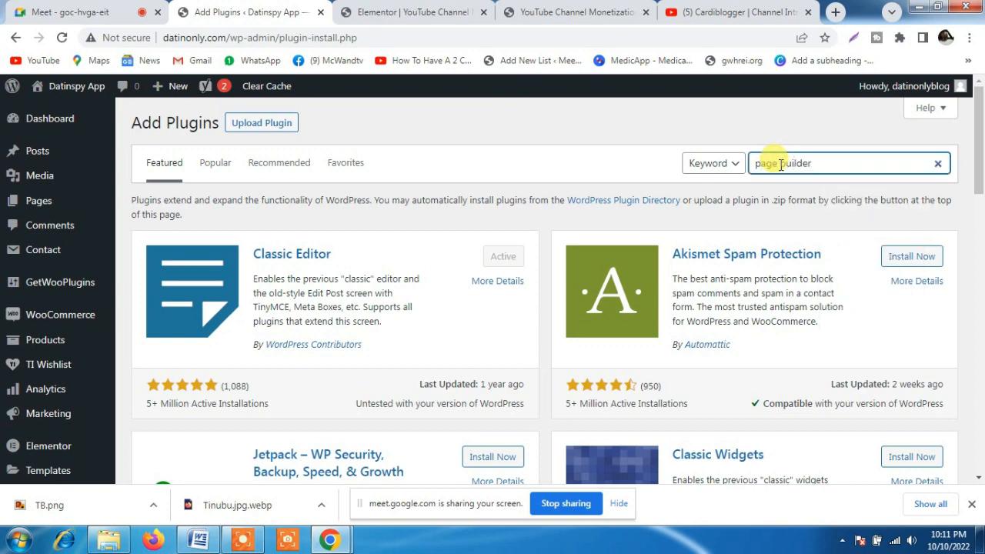
# Look through the page builder plugins, then install and activate Landing Page Builder by PluginOps
pyautogui.click(979, 139)
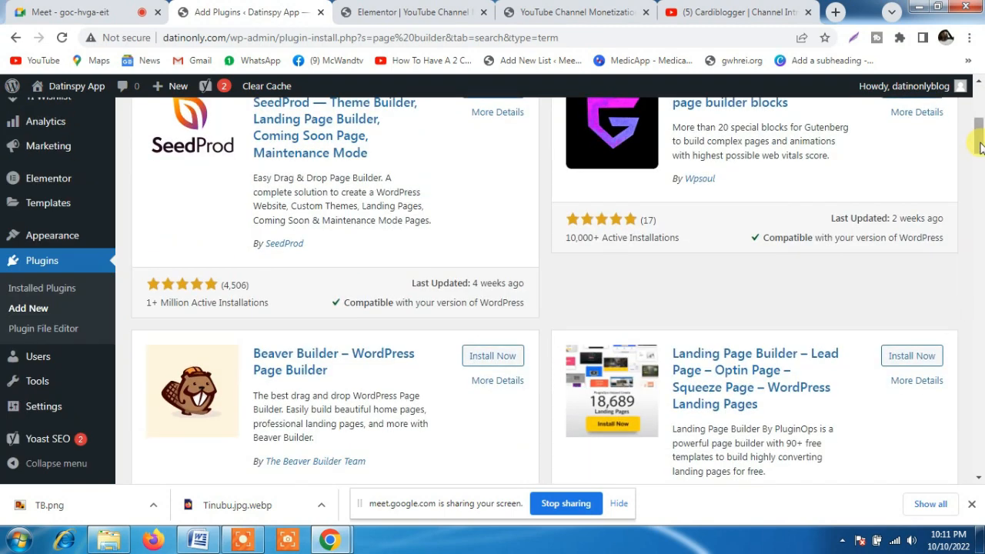
pyautogui.scroll(3, 979, 138)
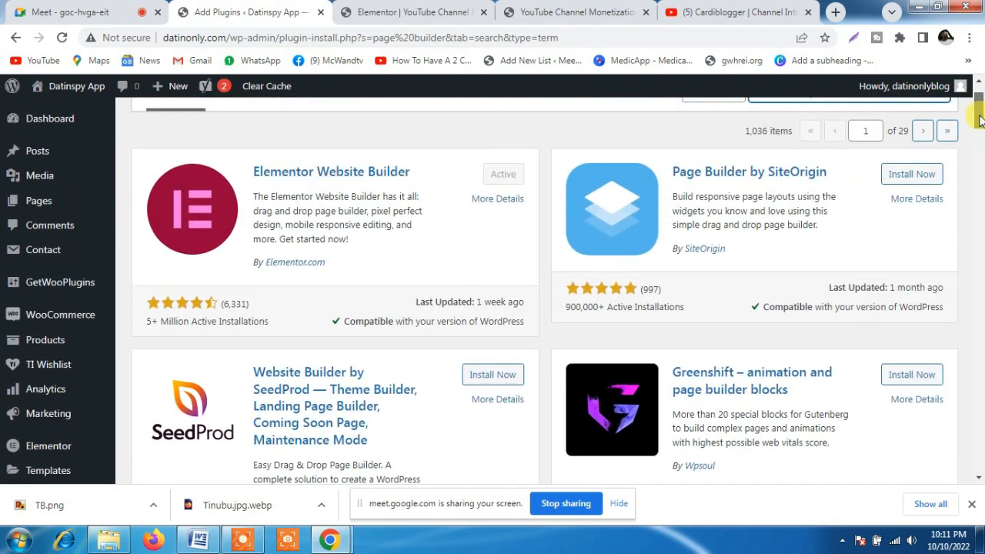
pyautogui.moveTo(979, 137)
pyautogui.mouseDown()
pyautogui.moveTo(979, 168)
pyautogui.moveTo(979, 150)
pyautogui.mouseUp()
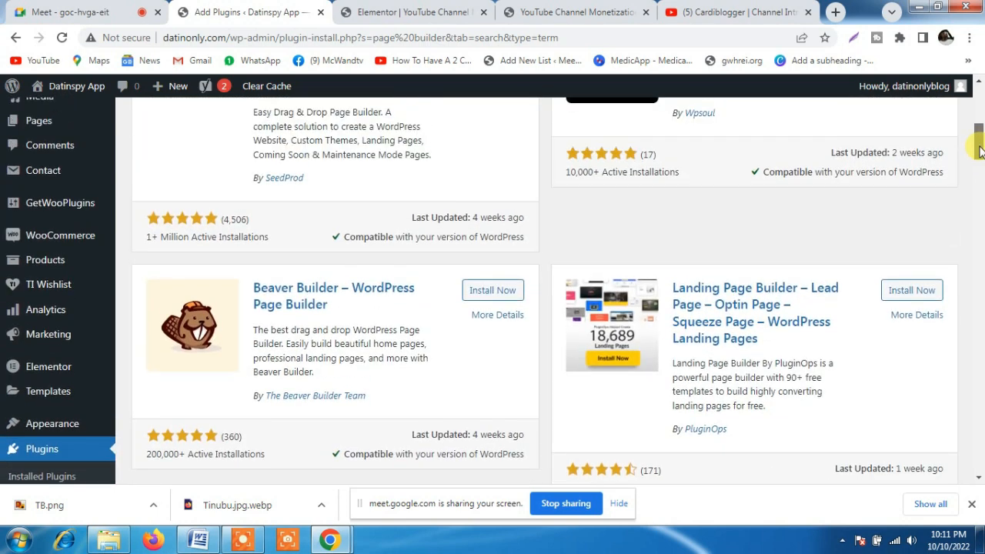
pyautogui.moveTo(979, 150); pyautogui.dragTo(978, 205)
pyautogui.click(918, 248)
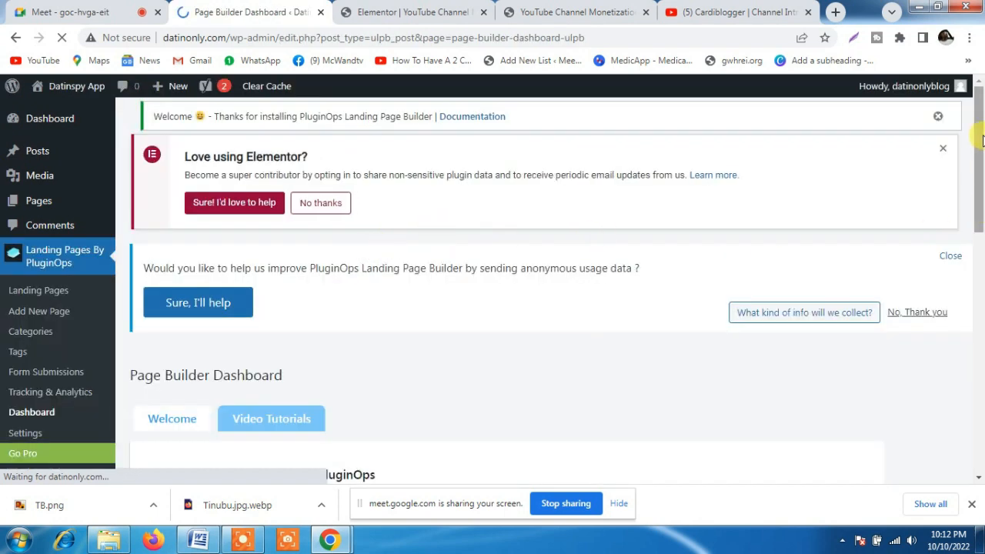
# Dismiss the PluginOps usage-data request and review the getting-started information on the Page Builder Dashboard
pyautogui.moveTo(981, 130); pyautogui.dragTo(981, 155)
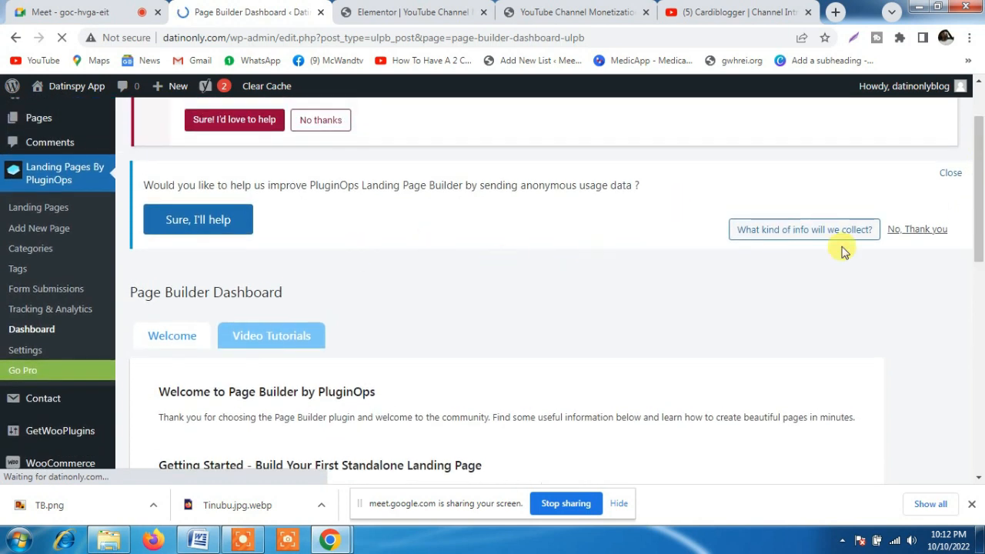
pyautogui.click(915, 228)
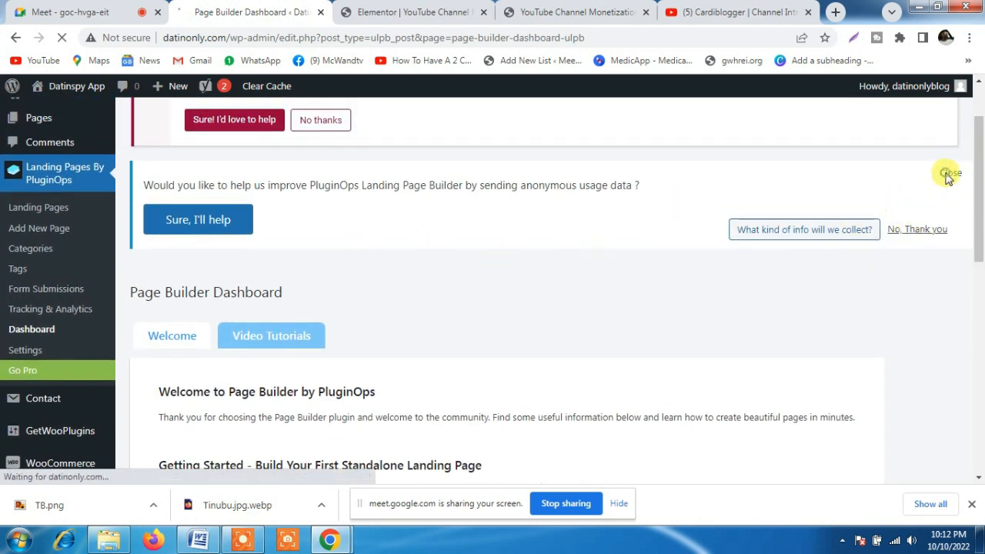
pyautogui.moveTo(976, 242); pyautogui.dragTo(981, 273)
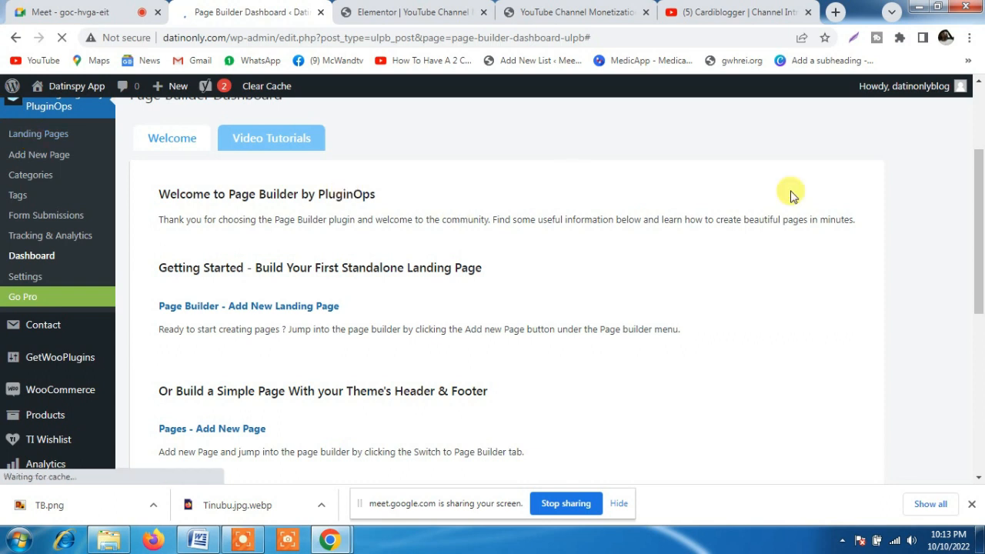
pyautogui.moveTo(979, 173); pyautogui.dragTo(974, 121)
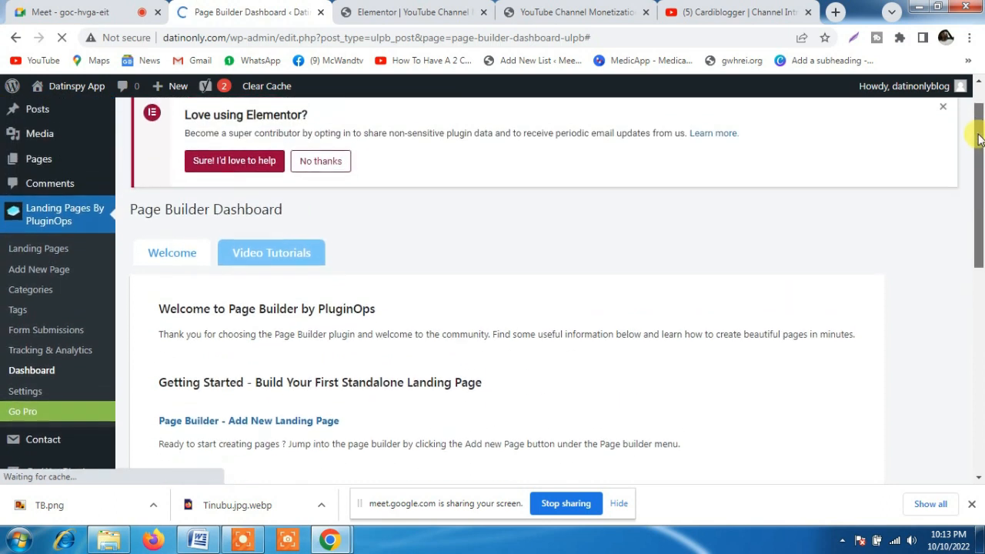
# Add a new PluginOps landing page and open its landing page editing panel
pyautogui.click(35, 256)
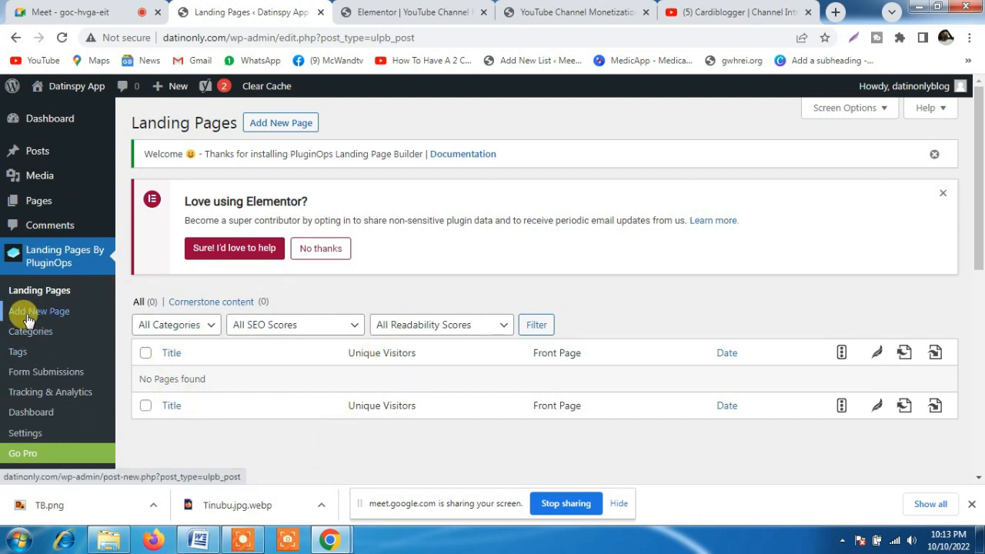
pyautogui.click(278, 127)
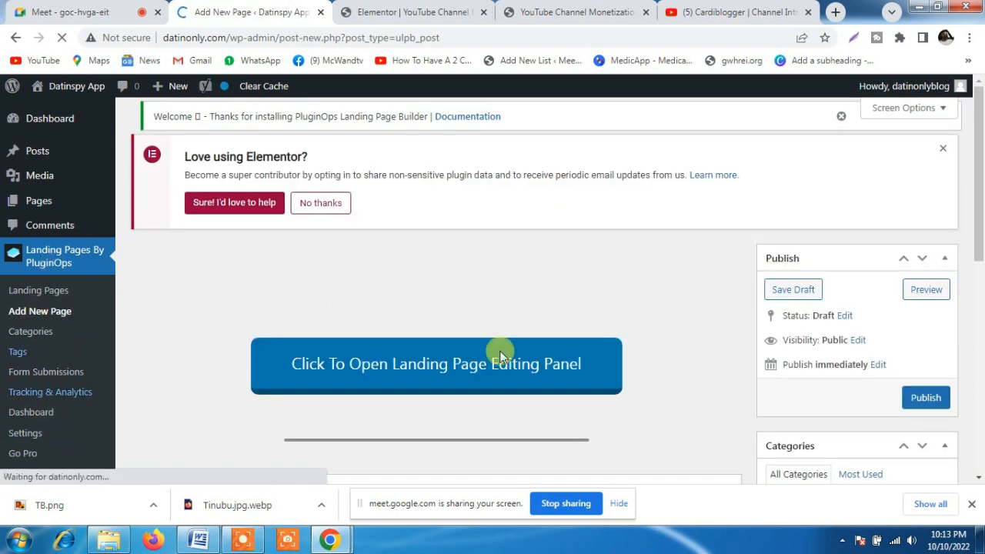
pyautogui.scroll(-3, 982, 153)
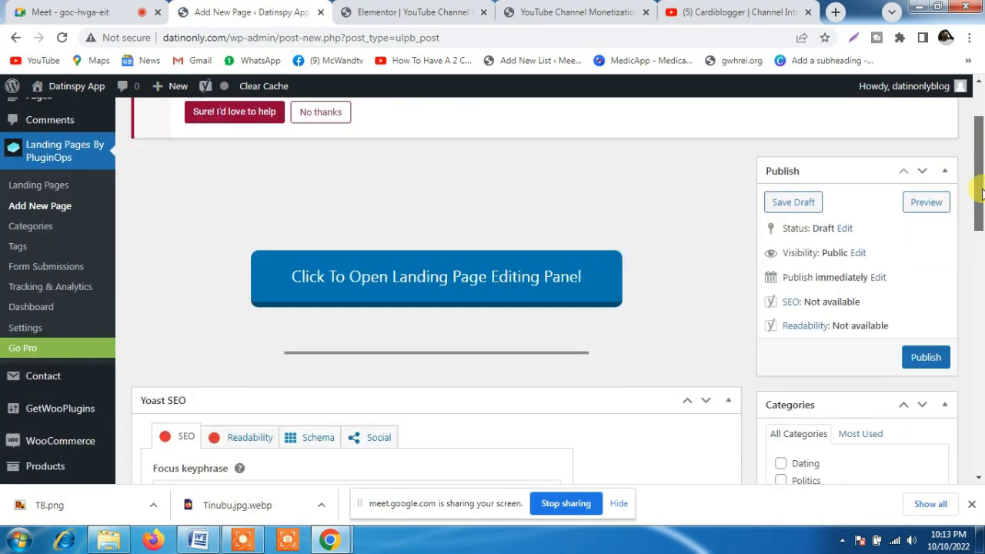
pyautogui.scroll(3, 981, 160)
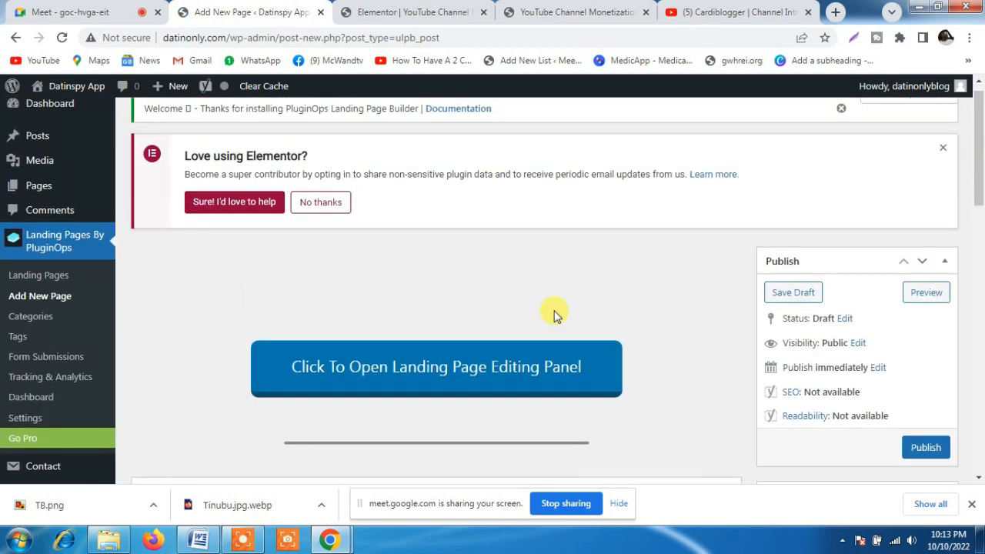
pyautogui.click(387, 369)
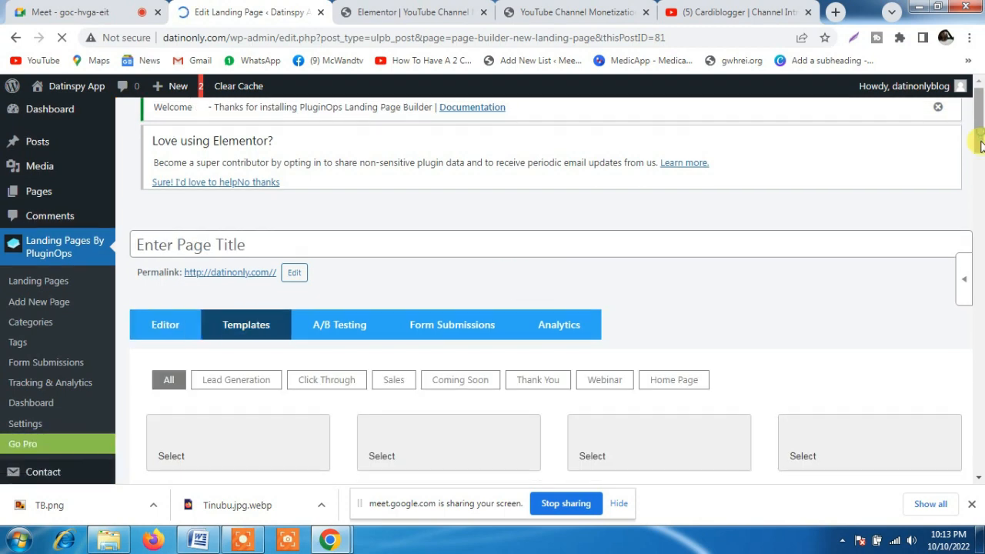
pyautogui.moveTo(981, 143)
pyautogui.mouseDown()
pyautogui.moveTo(980, 167)
pyautogui.moveTo(982, 132)
pyautogui.mouseUp()
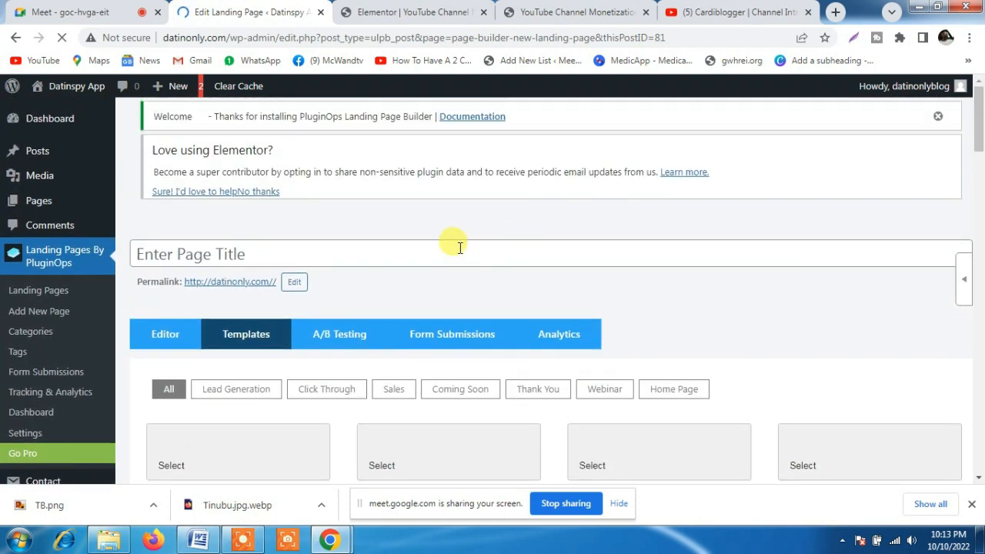
# Check the published page's heading for reference and title the new landing page "YouTube Monetization"
pyautogui.click(590, 6)
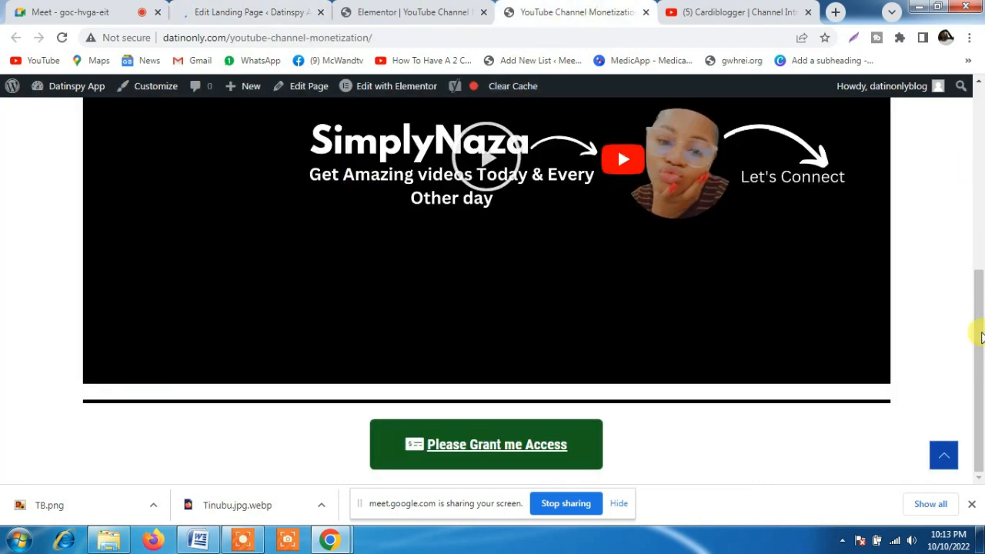
pyautogui.scroll(5, 971, 126)
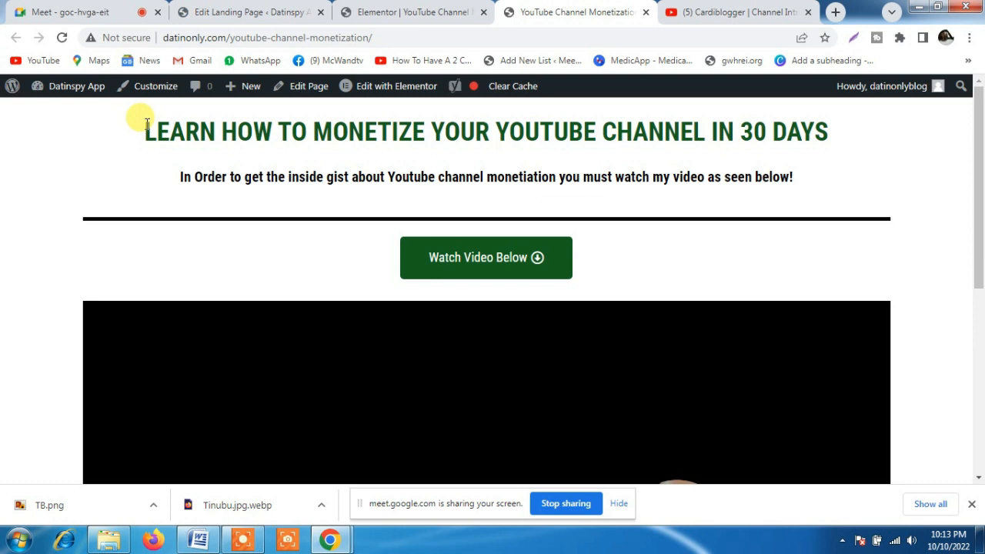
pyautogui.click(254, 11)
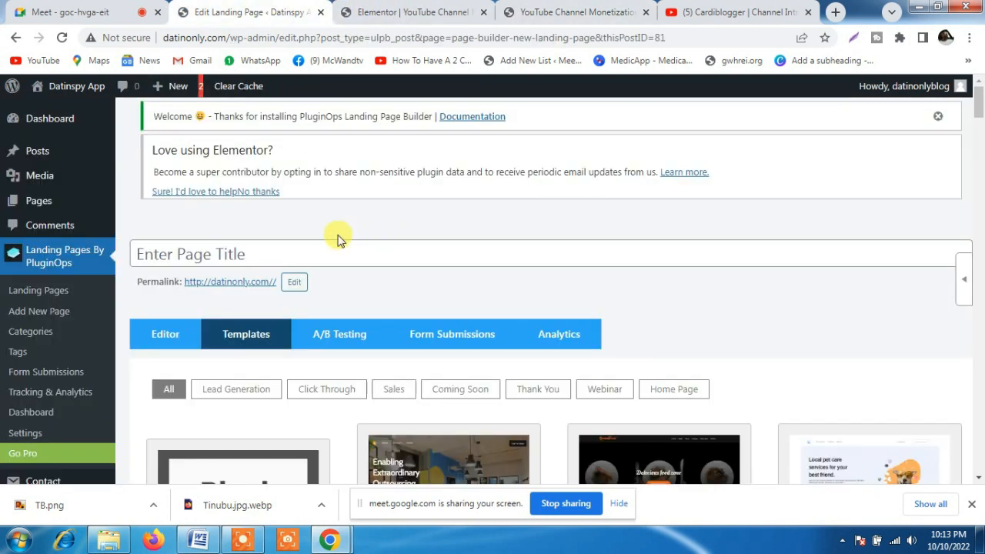
pyautogui.click(303, 245)
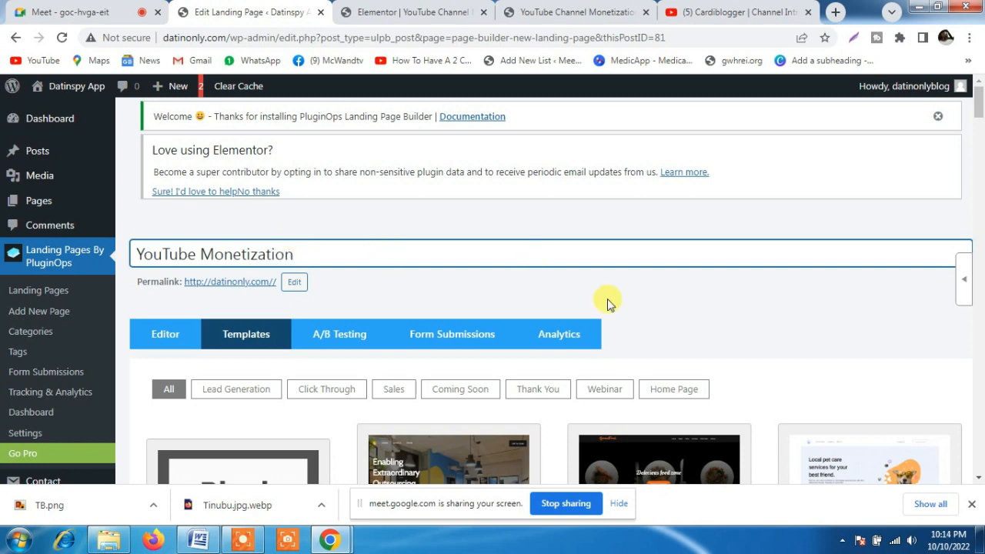
pyautogui.click(663, 309)
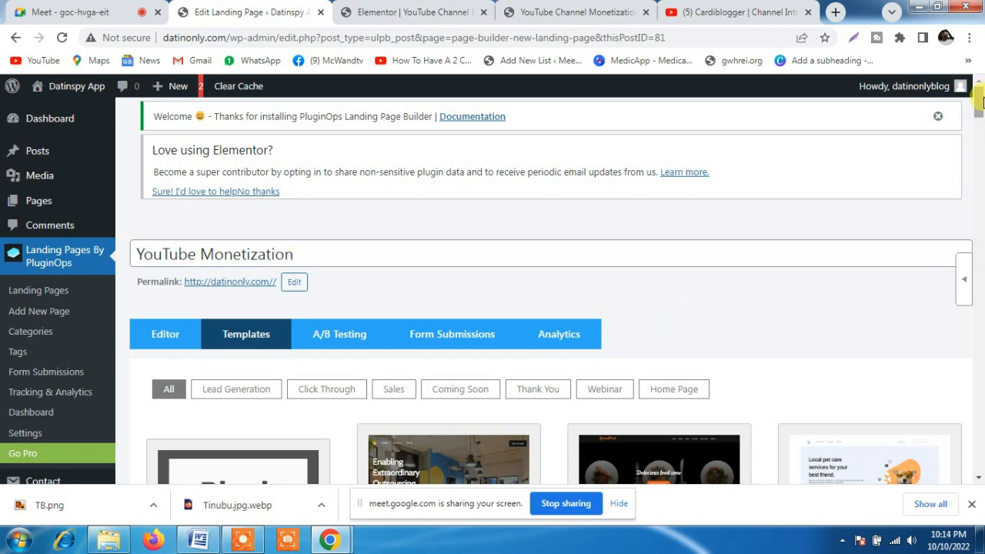
# Filter the landing page templates to Sales and preview the "Discover How To Build Your First Business" video template
pyautogui.scroll(-4, 539, 231)
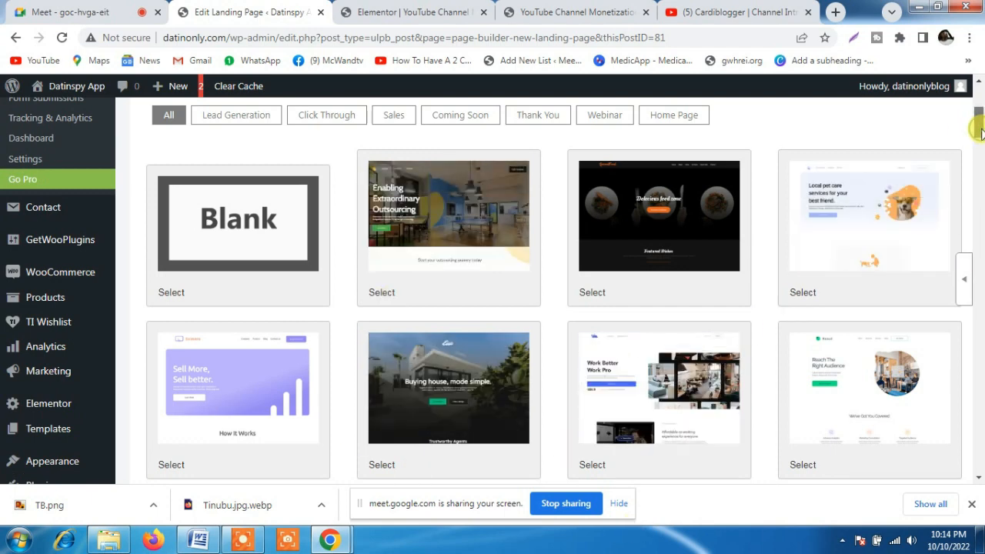
pyautogui.moveTo(980, 132); pyautogui.dragTo(982, 134)
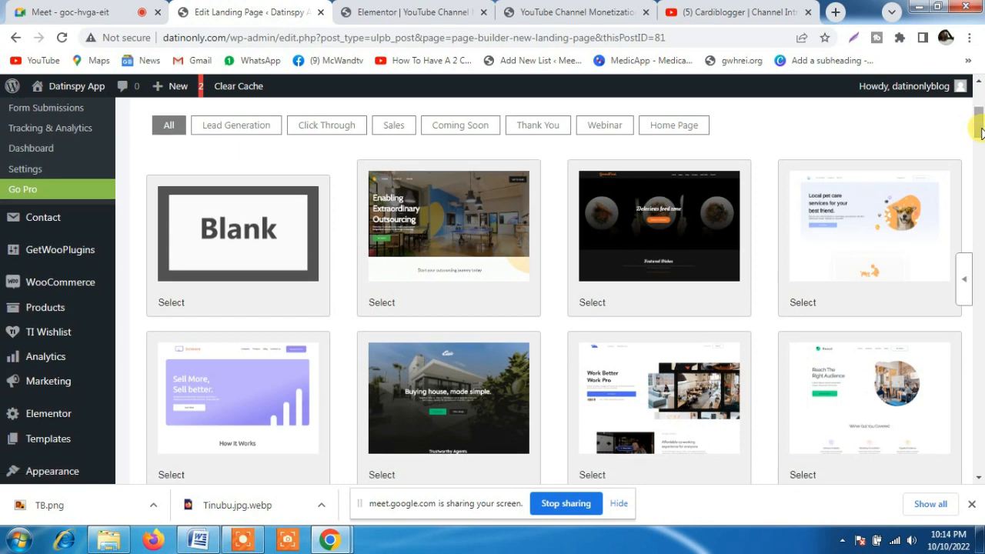
pyautogui.click(392, 125)
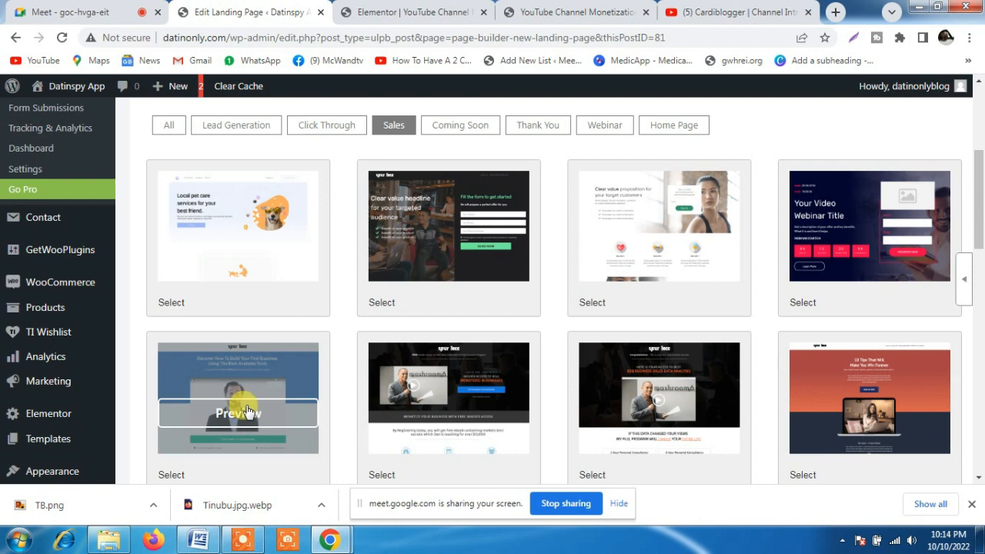
pyautogui.click(239, 414)
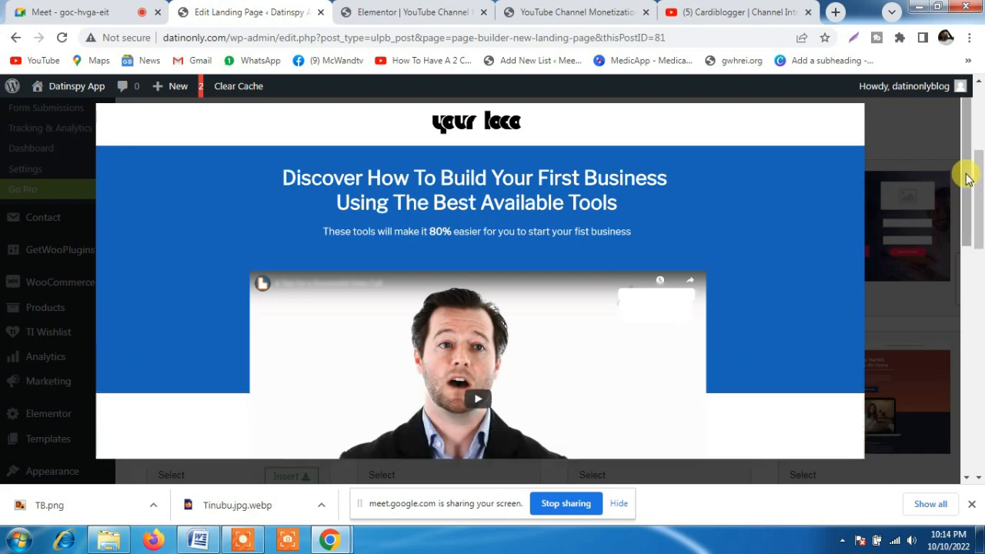
pyautogui.moveTo(968, 177); pyautogui.dragTo(968, 116)
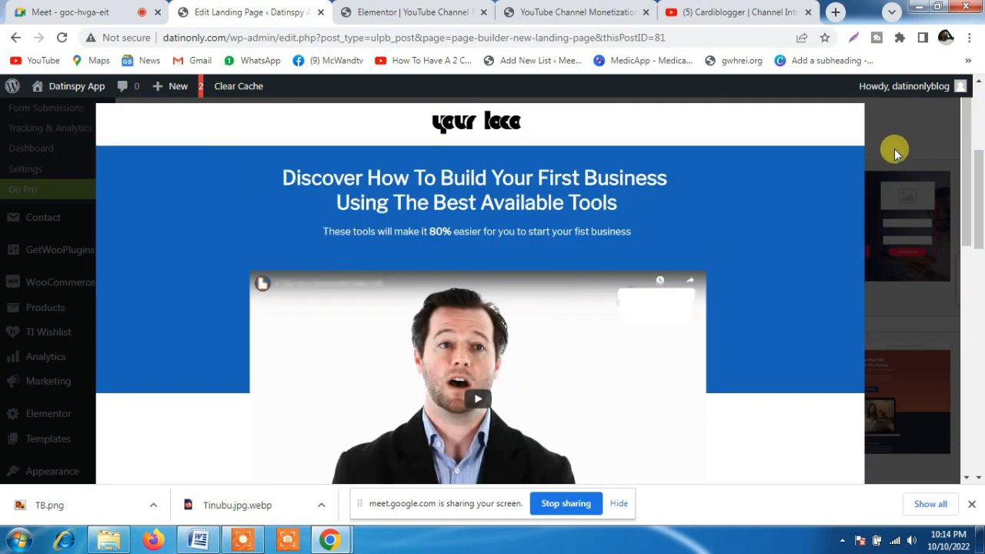
# Insert the "Discover How To Build Your First Business" sales template into the landing page and publish it
pyautogui.click(927, 251)
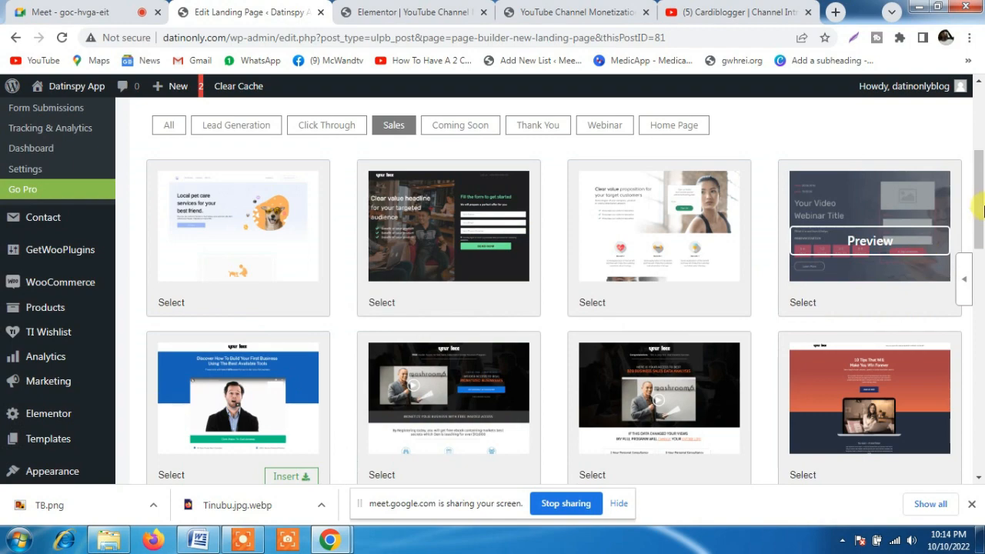
pyautogui.moveTo(980, 192)
pyautogui.mouseDown()
pyautogui.moveTo(980, 362)
pyautogui.moveTo(979, 198)
pyautogui.mouseUp()
pyautogui.moveTo(979, 200); pyautogui.dragTo(979, 233)
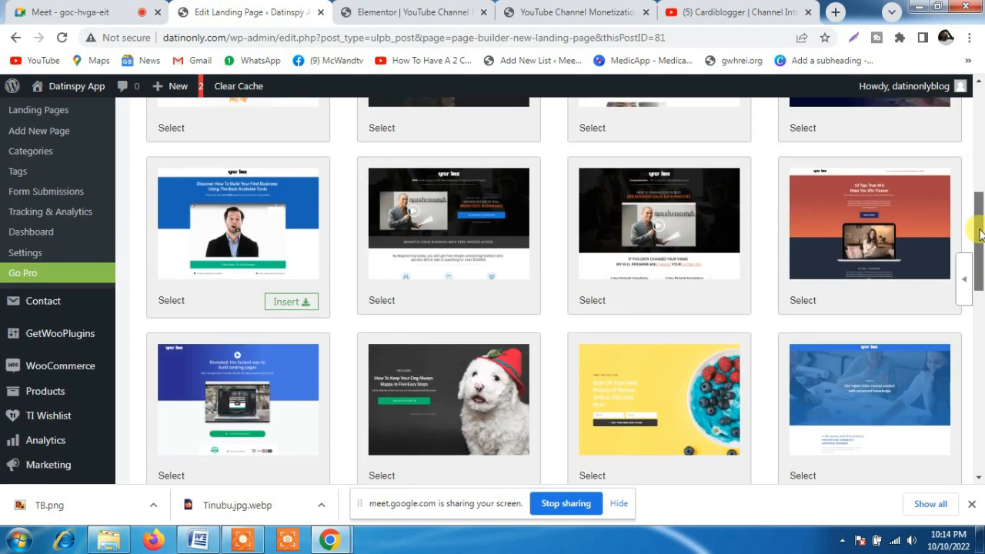
pyautogui.click(286, 303)
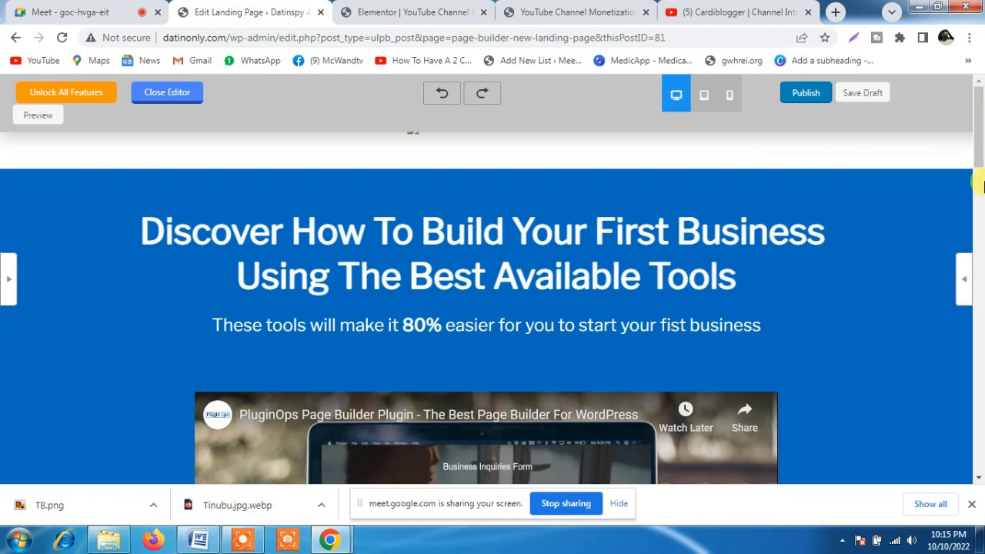
pyautogui.moveTo(980, 122); pyautogui.dragTo(979, 242)
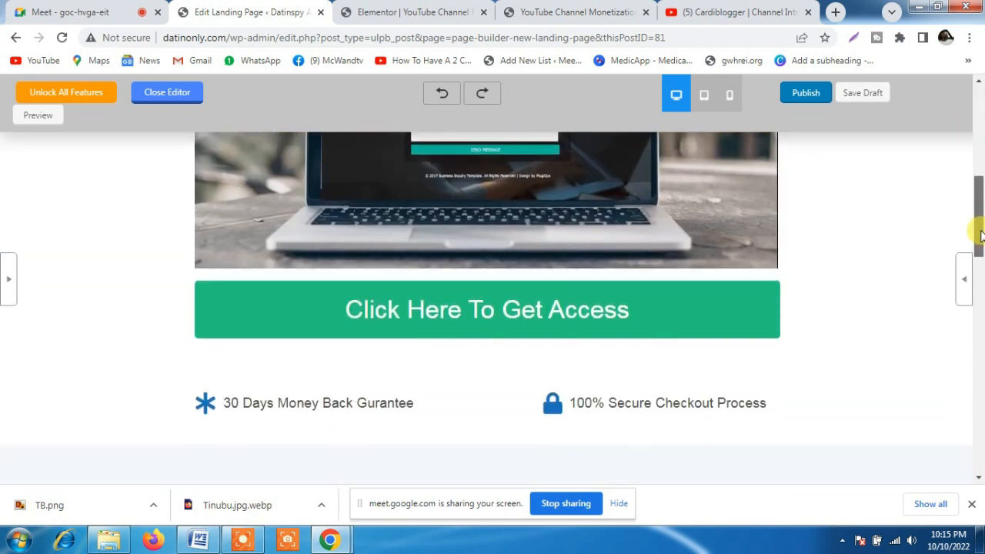
pyautogui.click(808, 101)
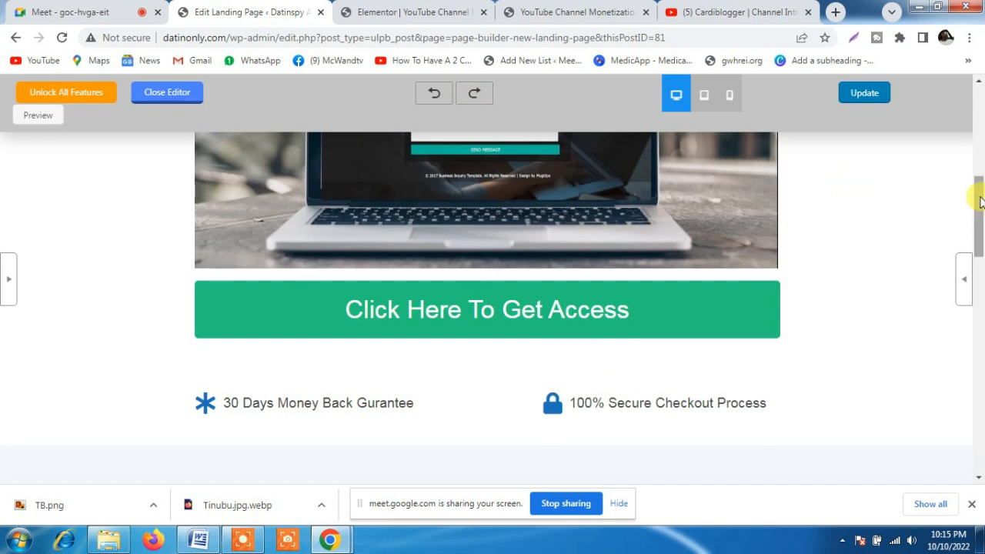
# Look through the page down to the copyright footer and examine that row's general, custom CSS and background video options
pyautogui.moveTo(980, 201); pyautogui.dragTo(977, 84)
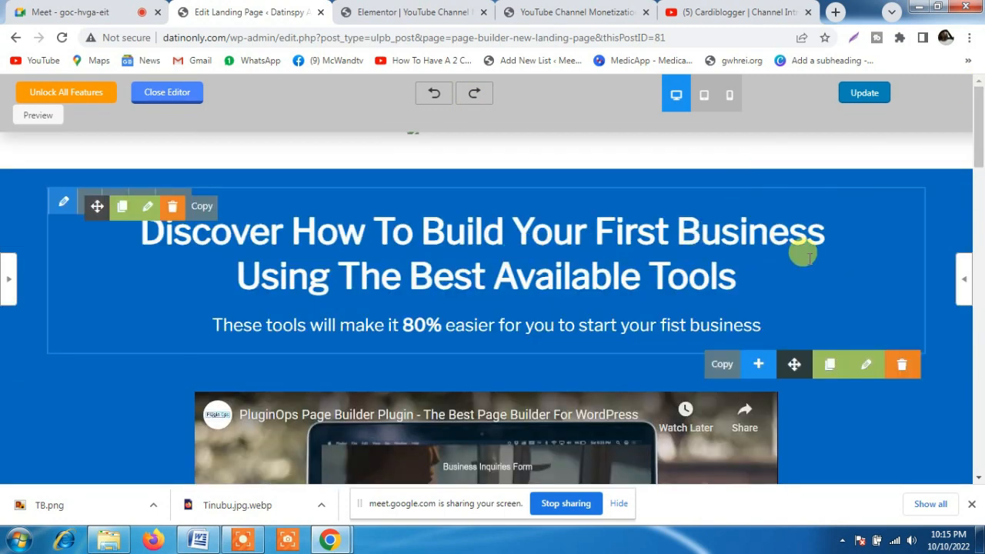
pyautogui.moveTo(975, 119); pyautogui.dragTo(973, 377)
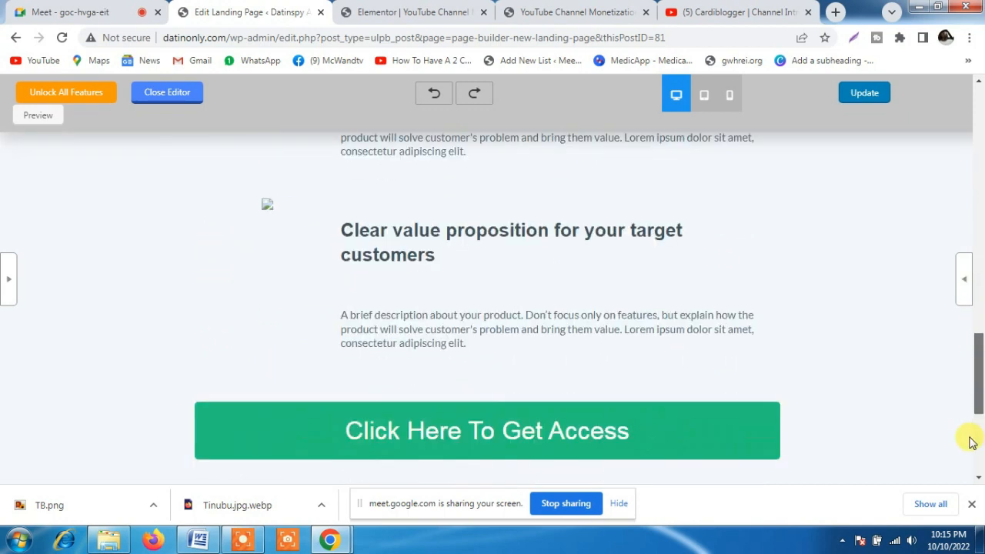
pyautogui.moveTo(971, 443); pyautogui.dragTo(971, 487)
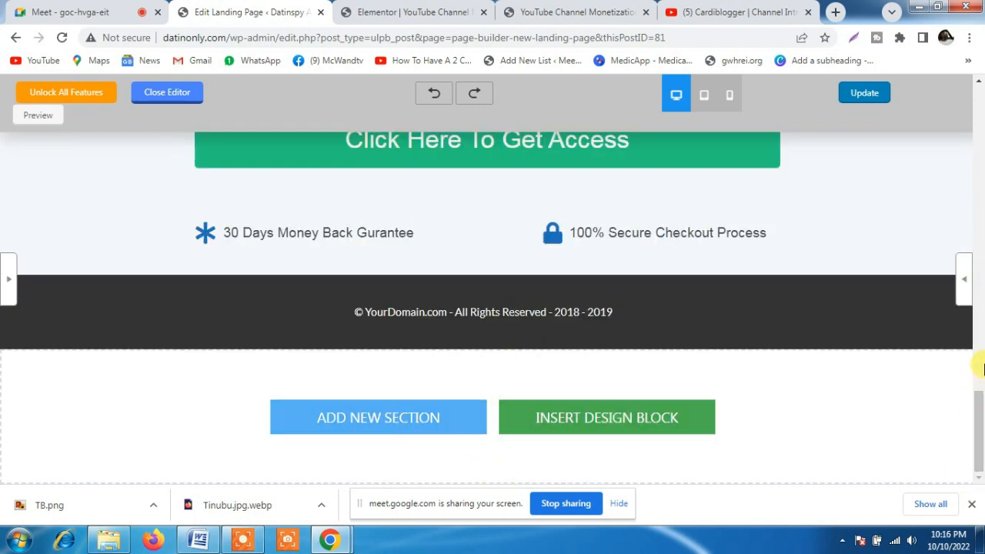
pyautogui.click(512, 309)
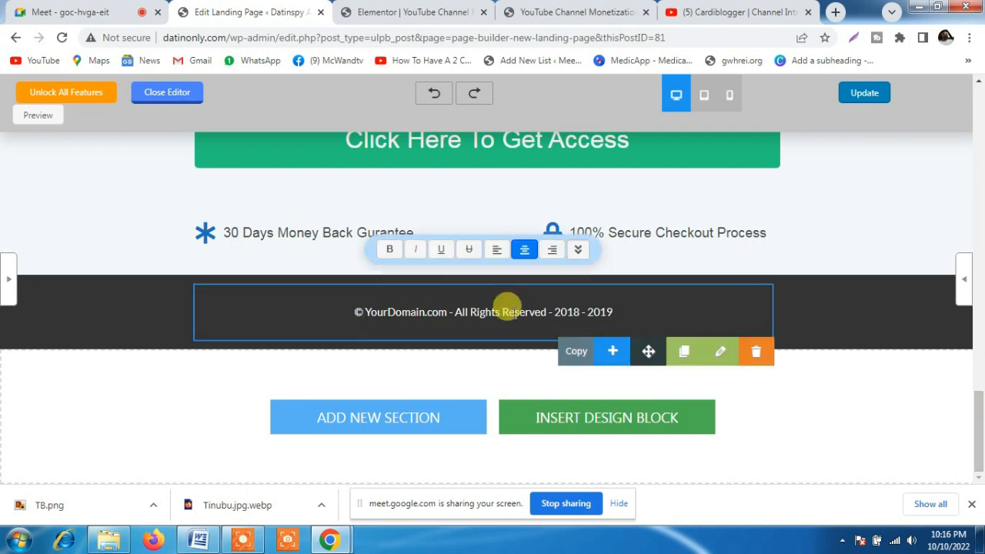
pyautogui.click(720, 348)
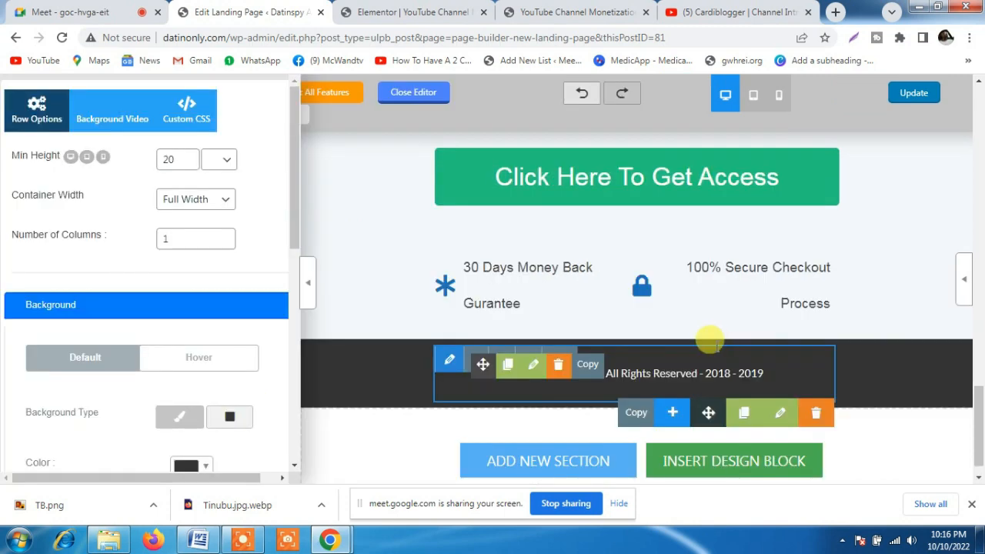
pyautogui.moveTo(292, 194); pyautogui.dragTo(286, 136)
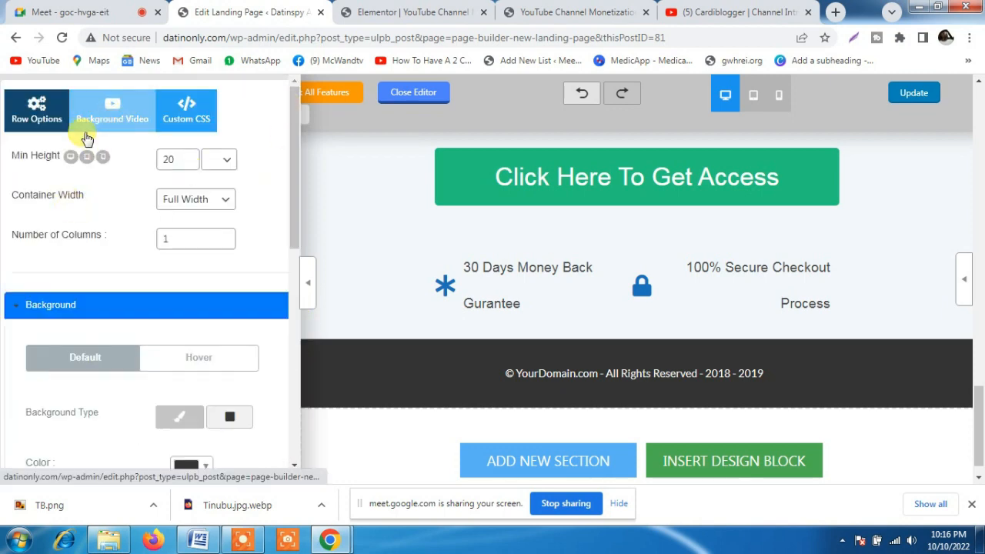
pyautogui.click(190, 126)
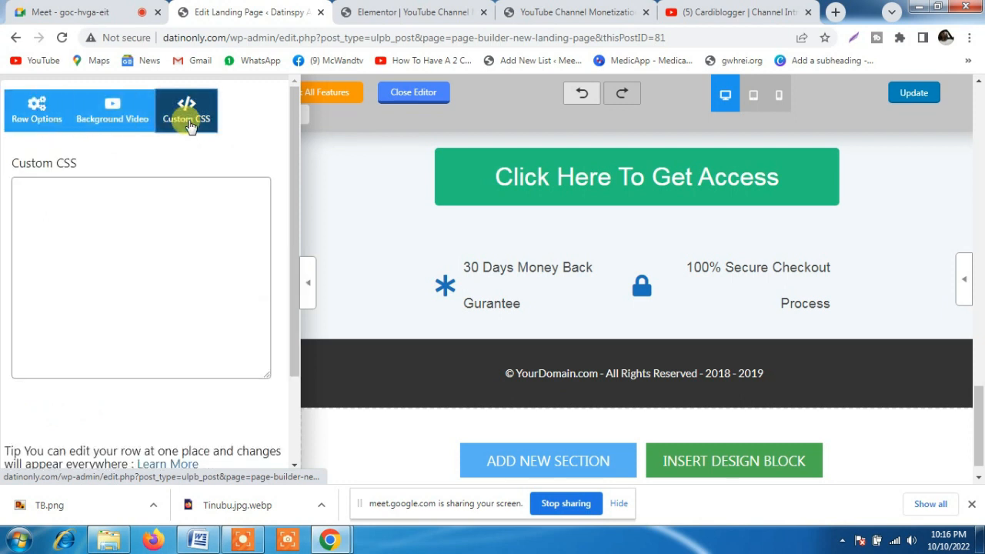
pyautogui.click(100, 120)
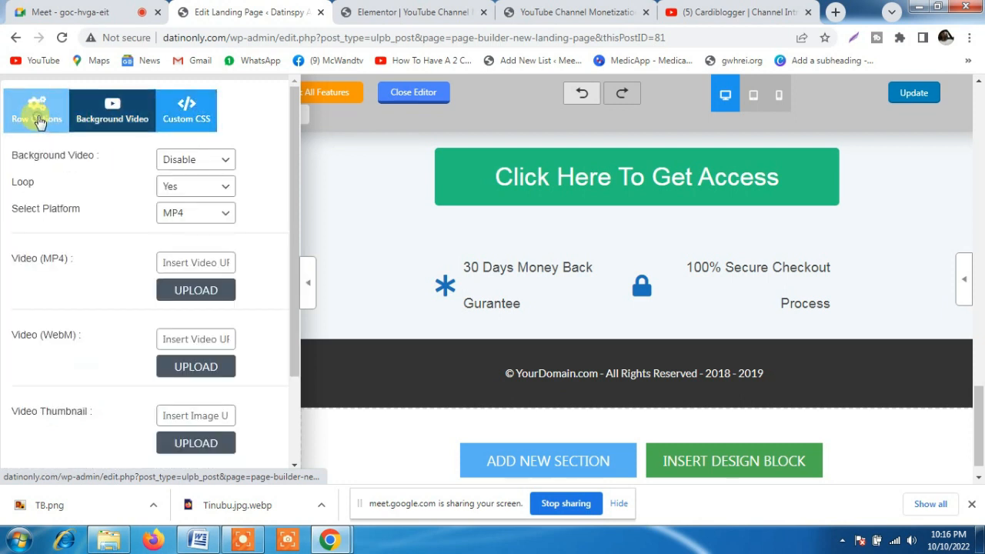
pyautogui.click(39, 122)
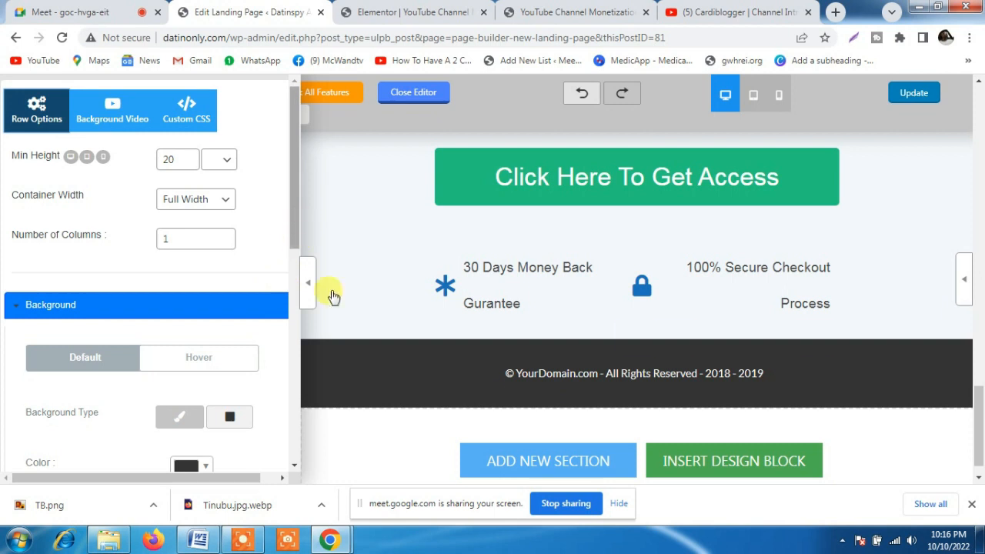
# Review the style and item settings of the money-back guarantee list near the footer and update the page
pyautogui.moveTo(508, 293)
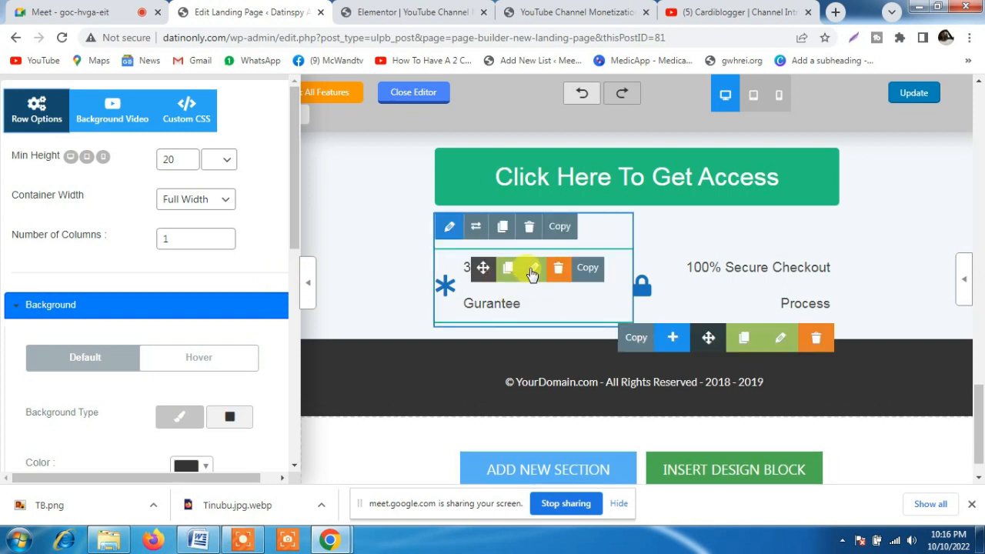
pyautogui.click(532, 269)
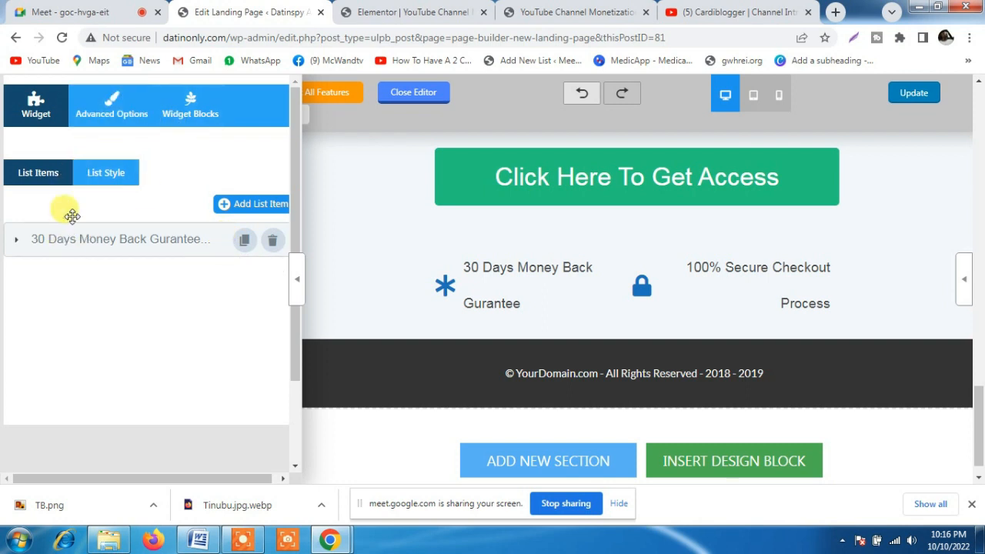
pyautogui.click(97, 171)
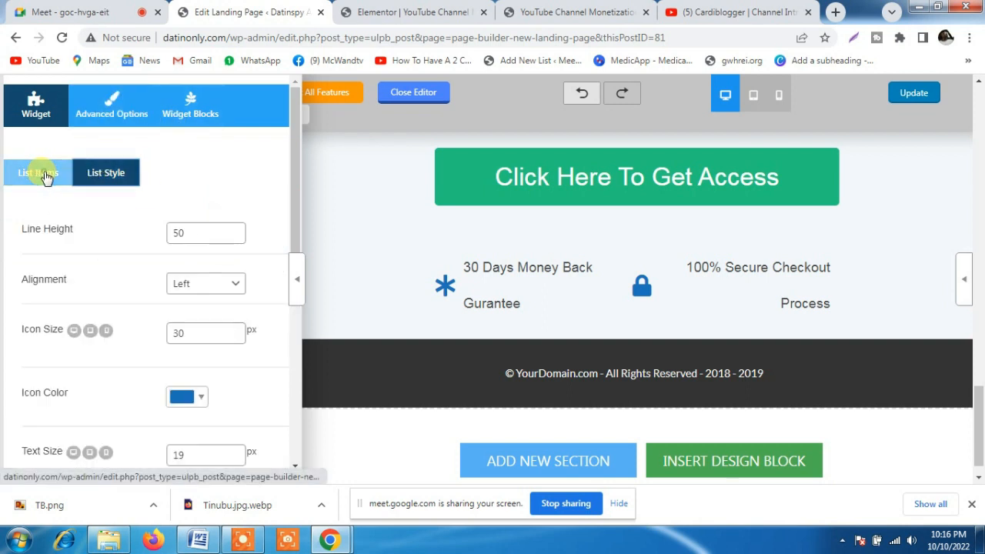
pyautogui.click(44, 174)
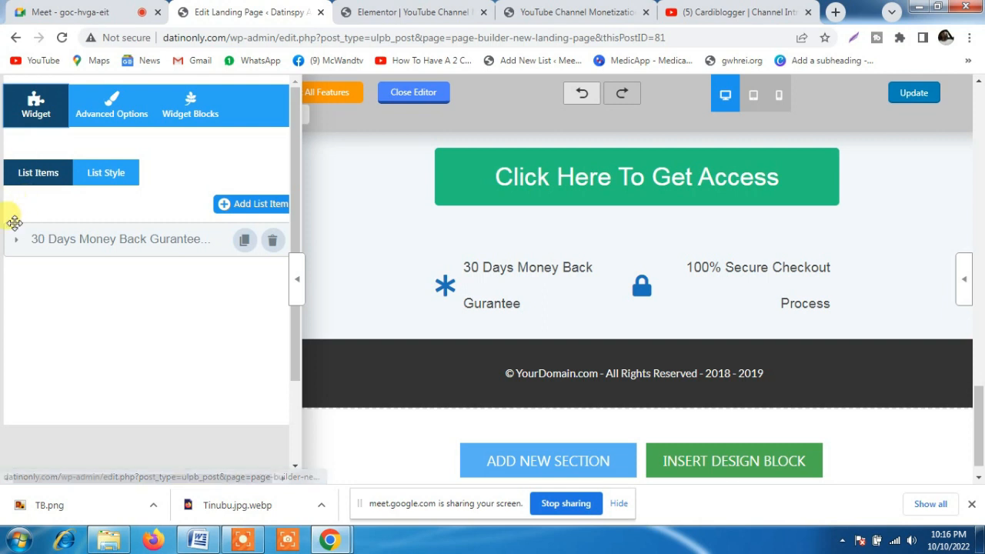
pyautogui.click(17, 241)
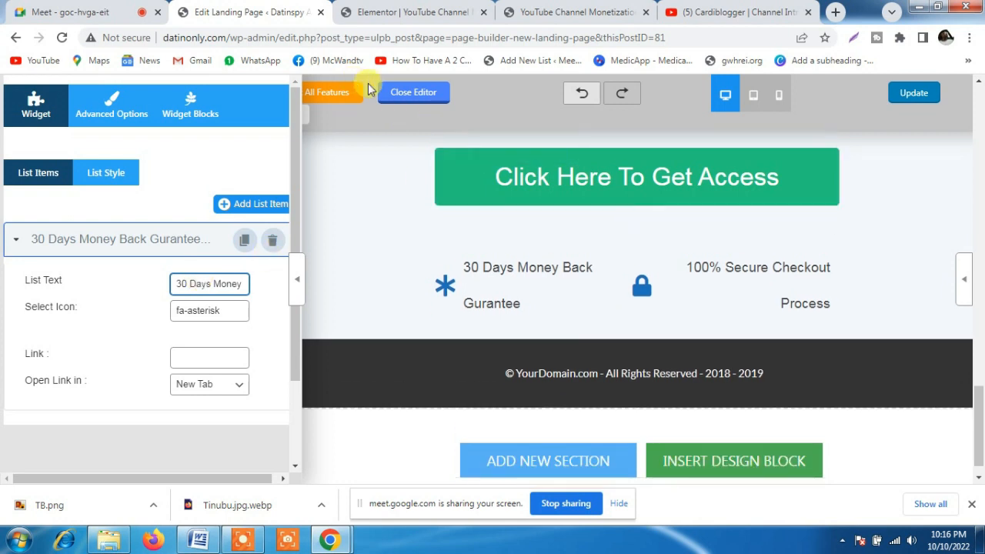
pyautogui.click(915, 98)
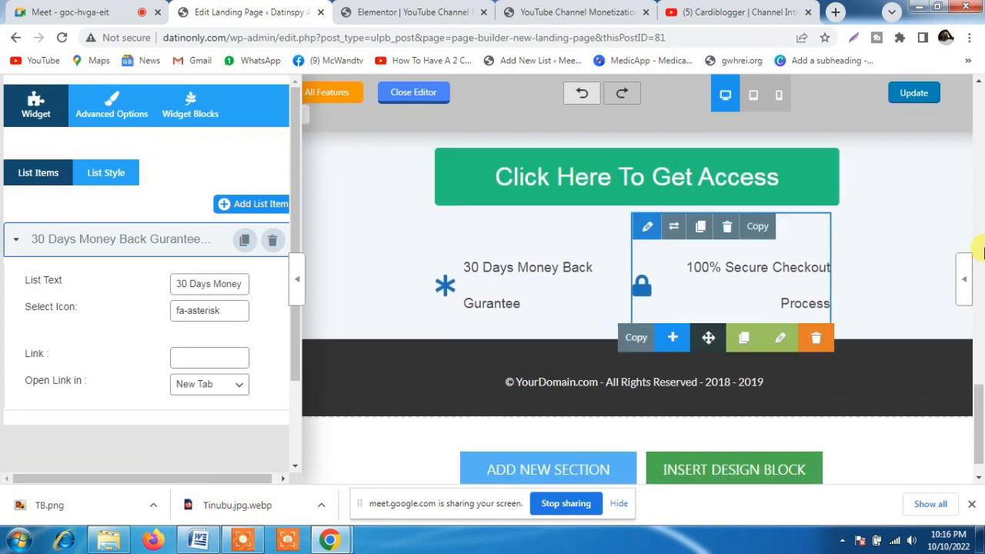
# Leave the editor and open the published YouTube Monetization page from the landing pages list in a new tab
pyautogui.moveTo(975, 404); pyautogui.dragTo(982, 70)
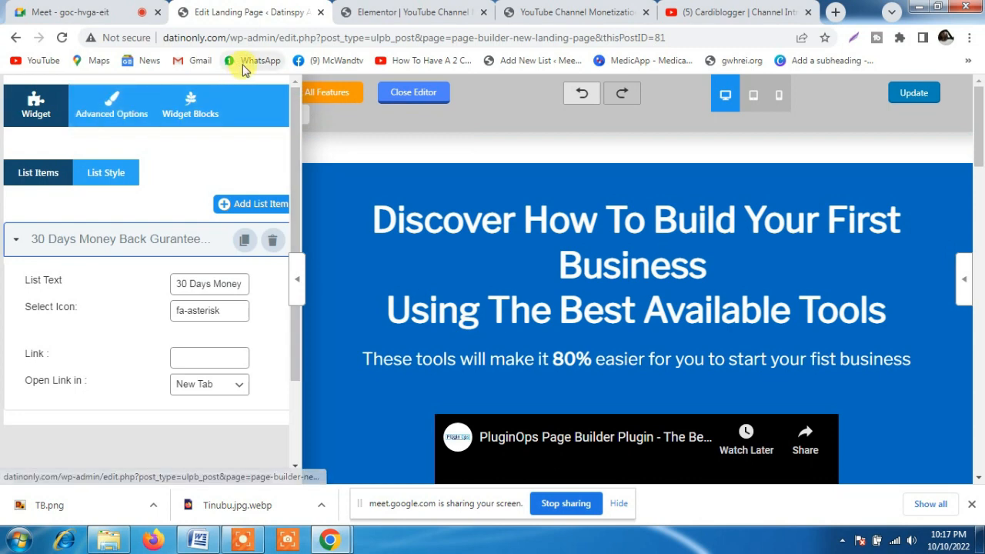
pyautogui.click(14, 38)
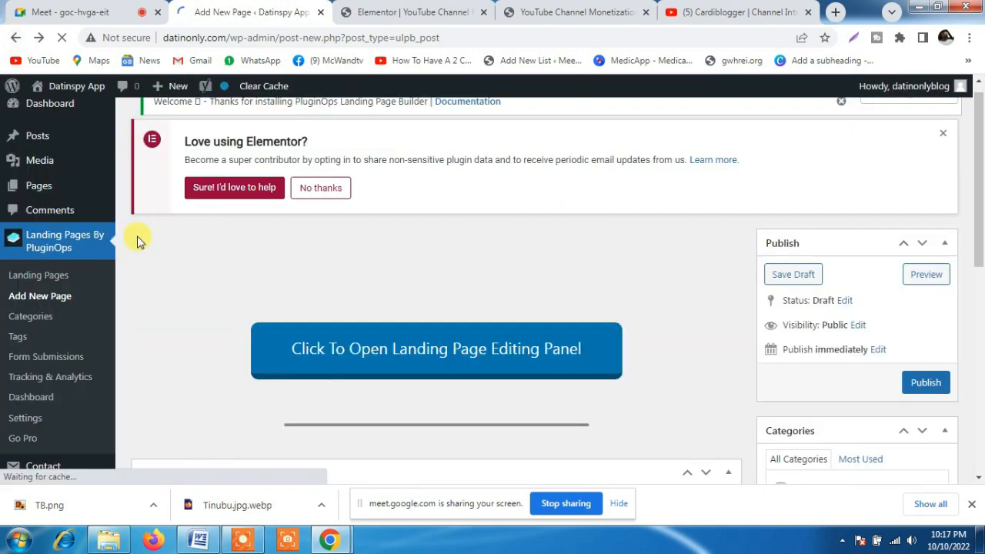
pyautogui.click(36, 282)
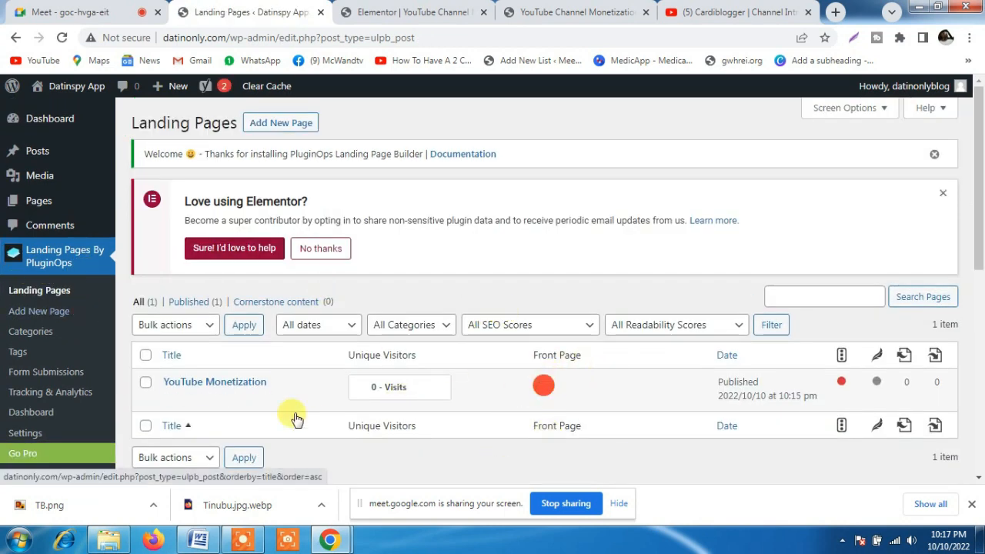
pyautogui.rightClick(274, 405)
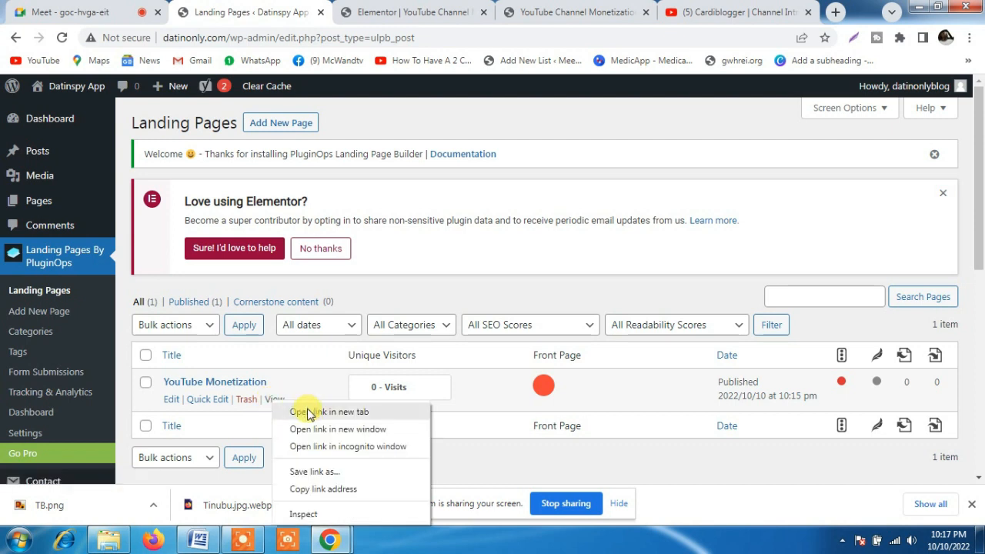
pyautogui.click(305, 410)
pyautogui.click(368, 14)
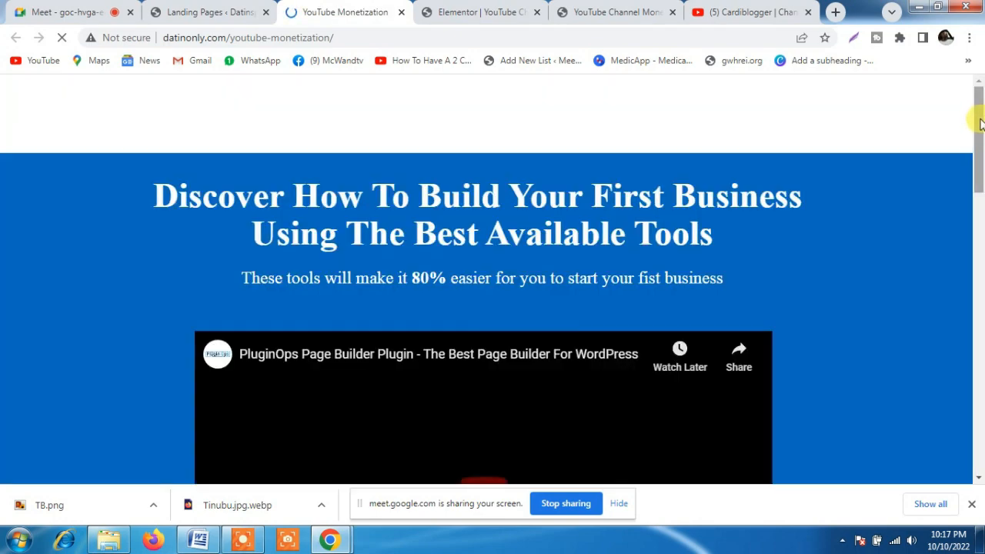
# Examine the published landing page from the headline and video down to the footer
pyautogui.moveTo(980, 123)
pyautogui.mouseDown()
pyautogui.moveTo(981, 464)
pyautogui.moveTo(979, 129)
pyautogui.mouseUp()
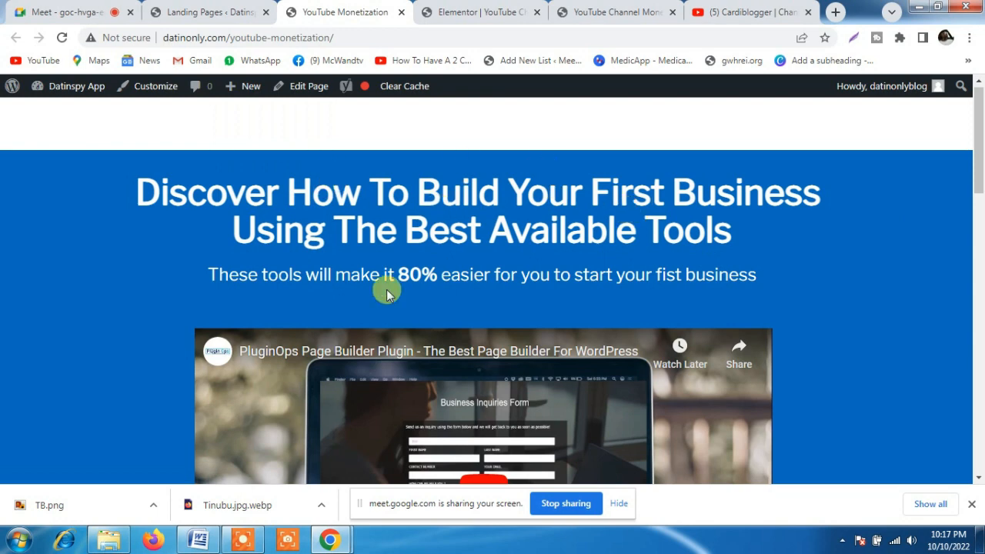
pyautogui.moveTo(979, 120); pyautogui.dragTo(980, 184)
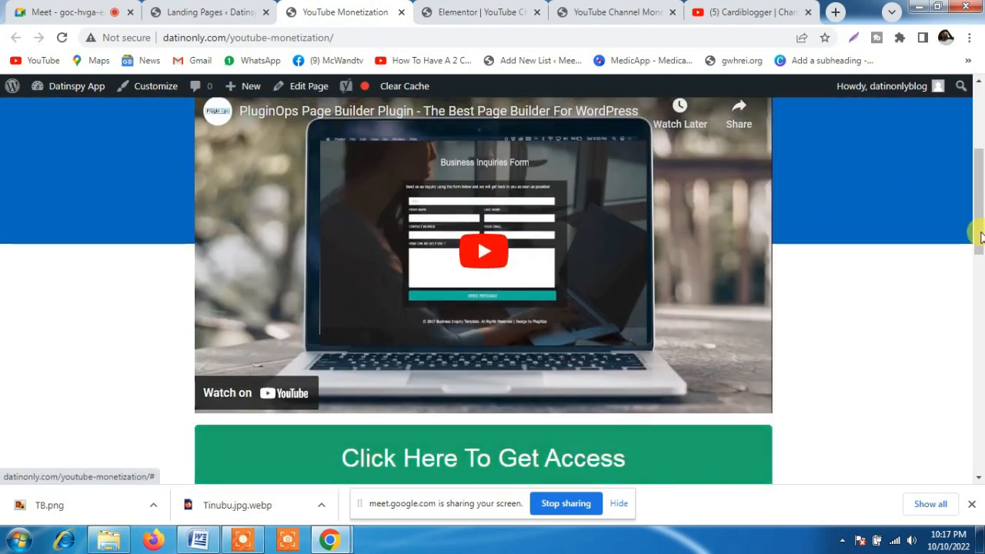
pyautogui.moveTo(977, 226); pyautogui.dragTo(981, 483)
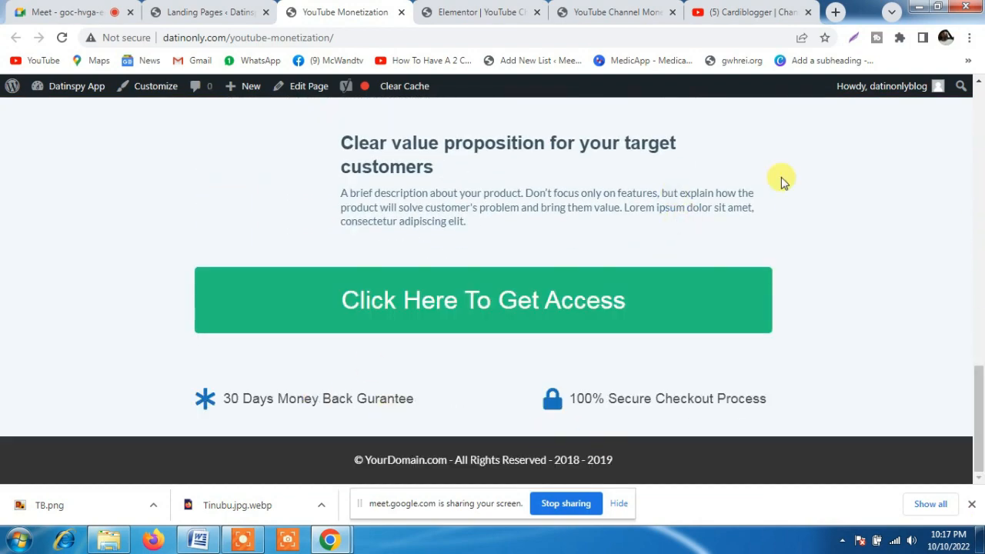
pyautogui.moveTo(979, 431); pyautogui.dragTo(980, 77)
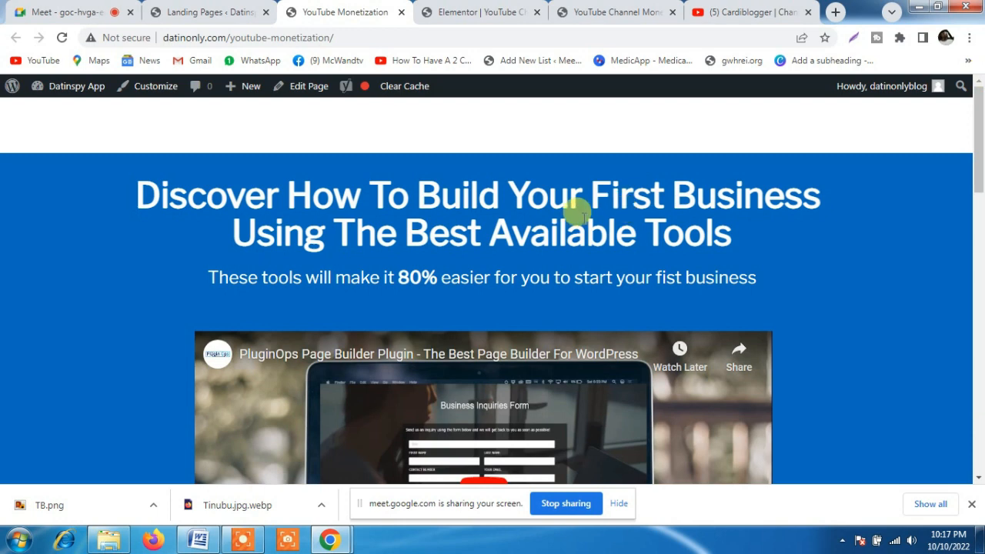
# In the Elementor editor, replace the "Please Grant me Access" button's link with the copied YouTube video URL
pyautogui.click(473, 14)
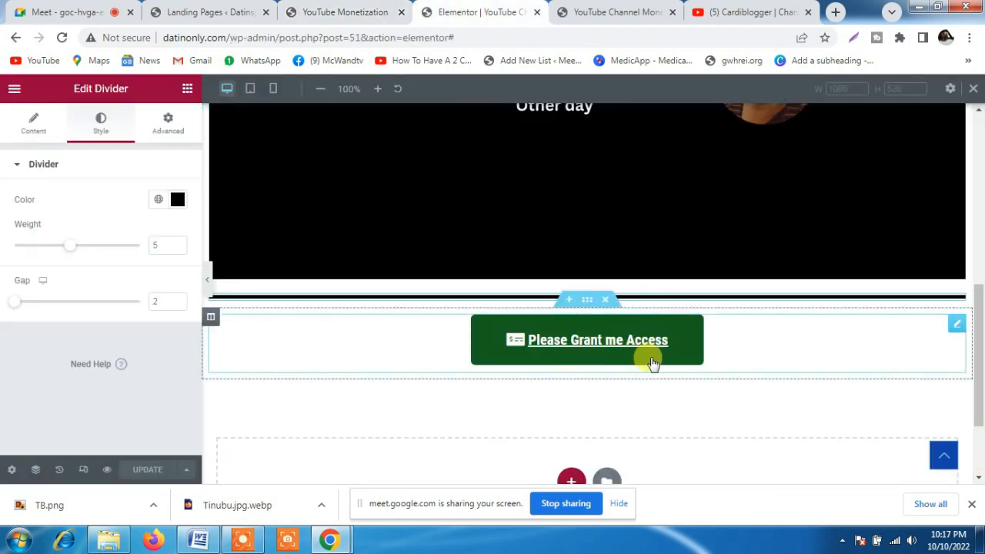
pyautogui.click(741, 346)
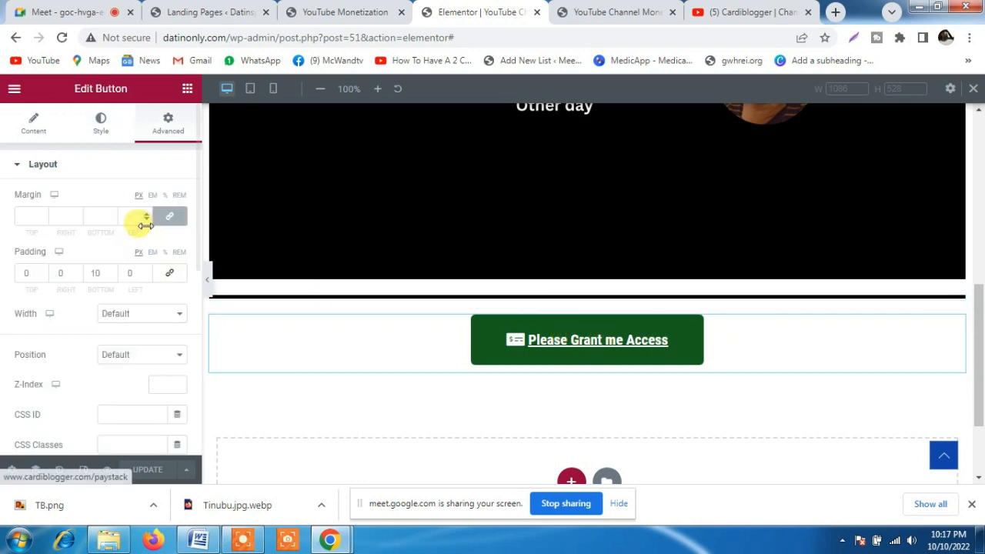
pyautogui.click(34, 135)
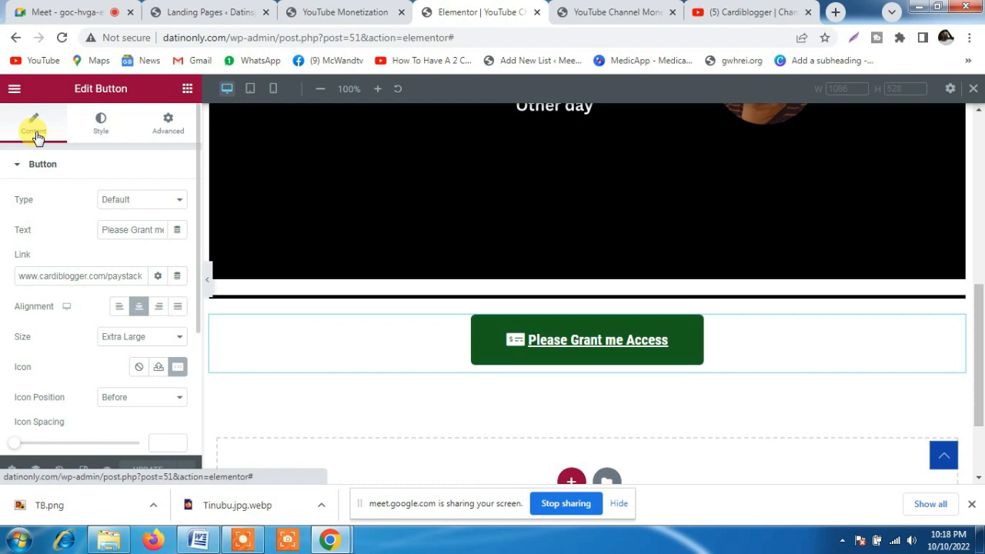
pyautogui.tripleClick(28, 275)
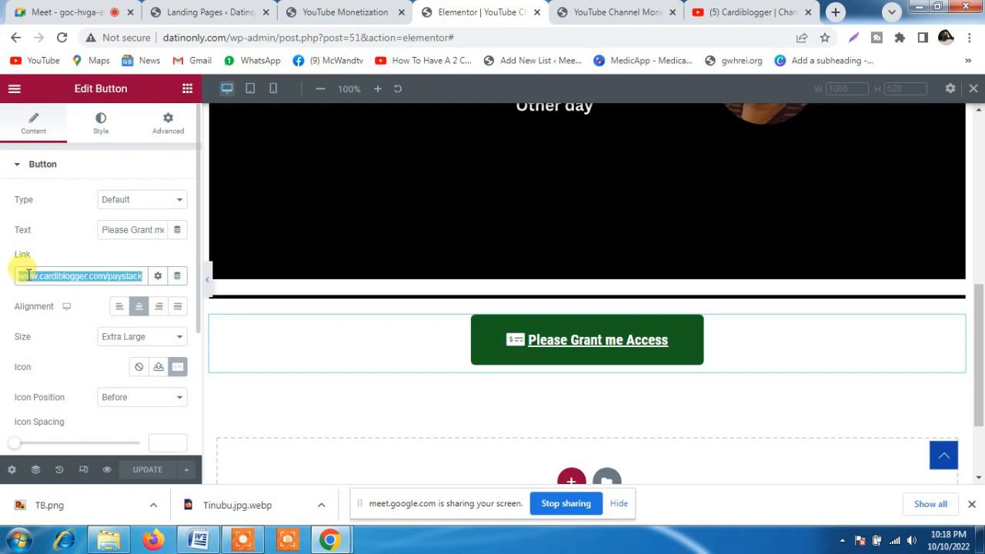
pyautogui.write('https://www.youtube.com/watch?v=J-7GM1TOf0c')
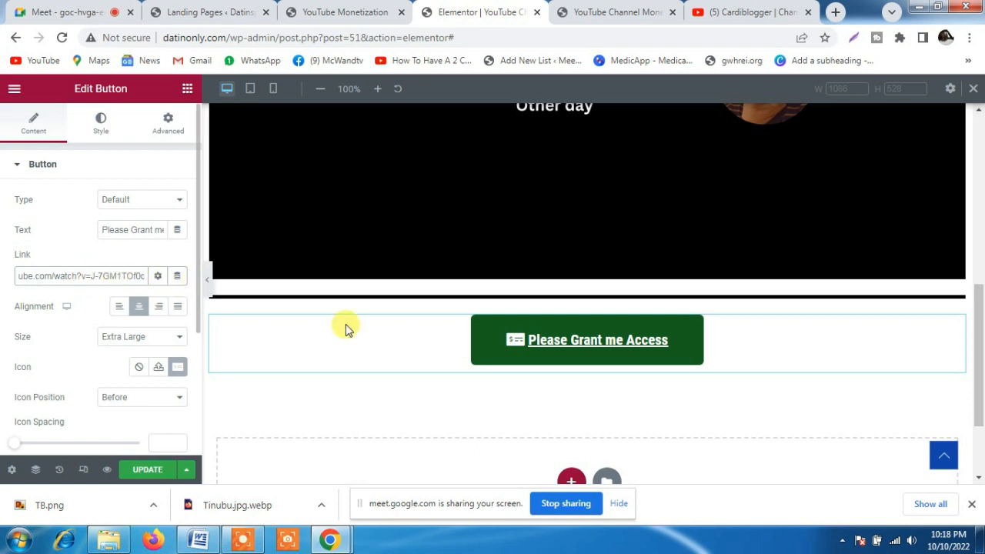
pyautogui.click(72, 253)
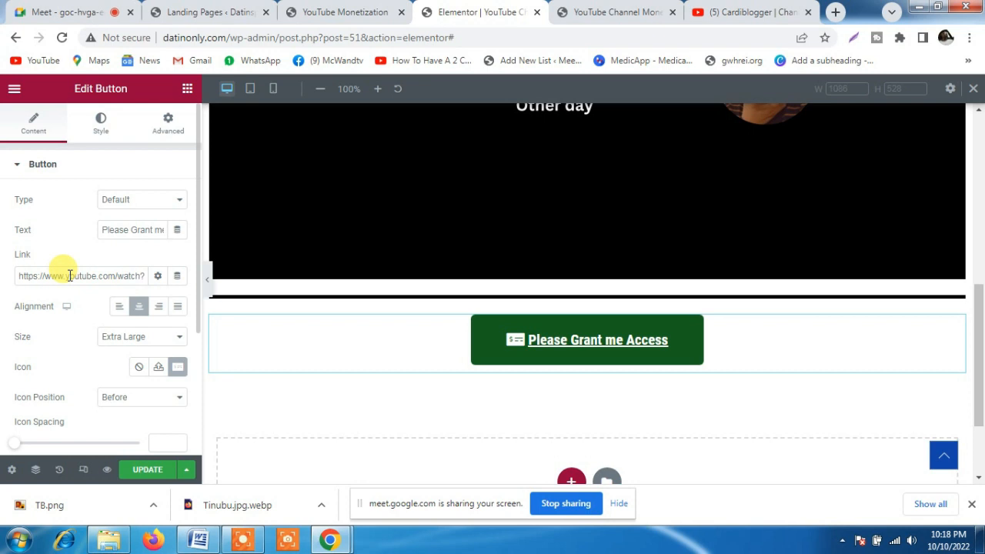
# Update the Elementor page, reload the published YouTube Channel Monetization page and test its "Please Grant me Access" button
pyautogui.click(148, 475)
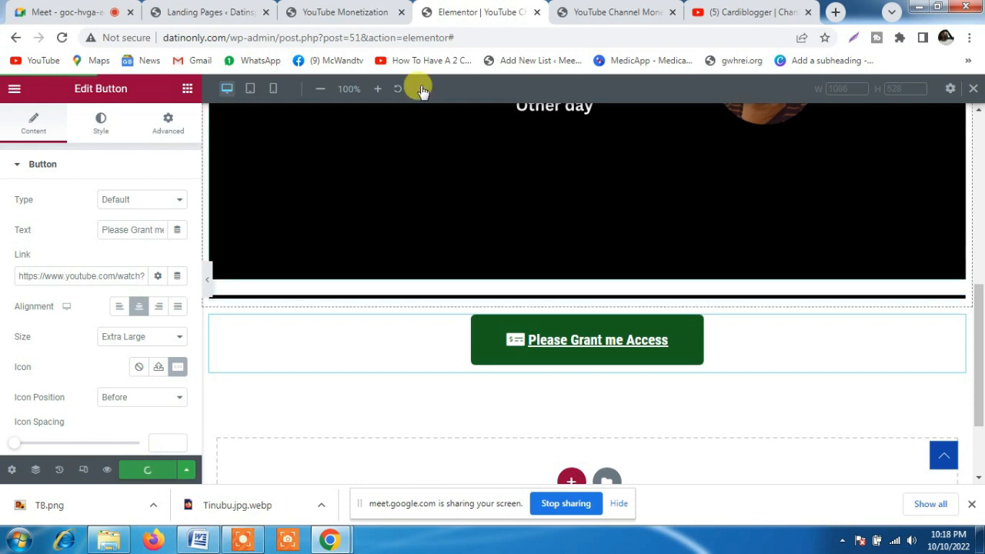
pyautogui.click(595, 15)
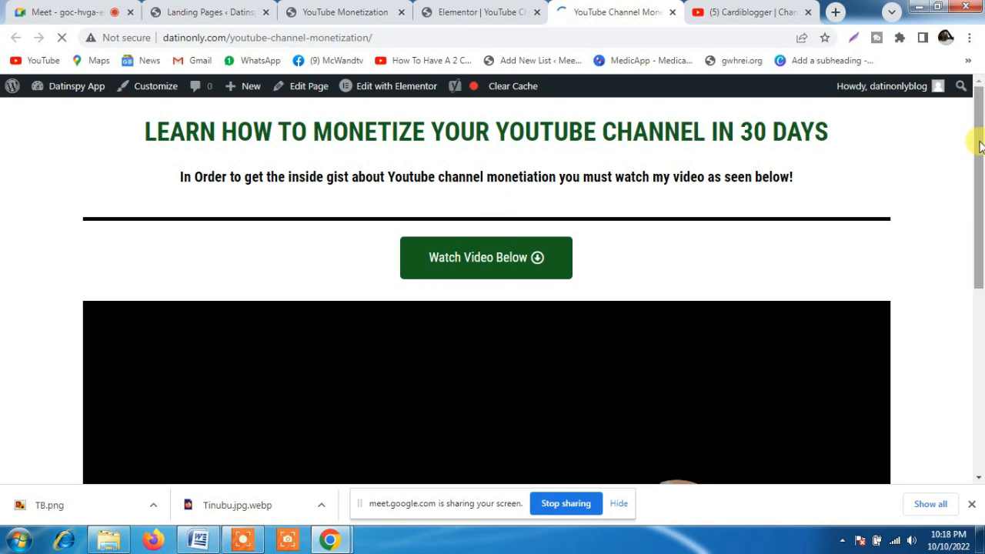
pyautogui.moveTo(979, 143); pyautogui.dragTo(982, 228)
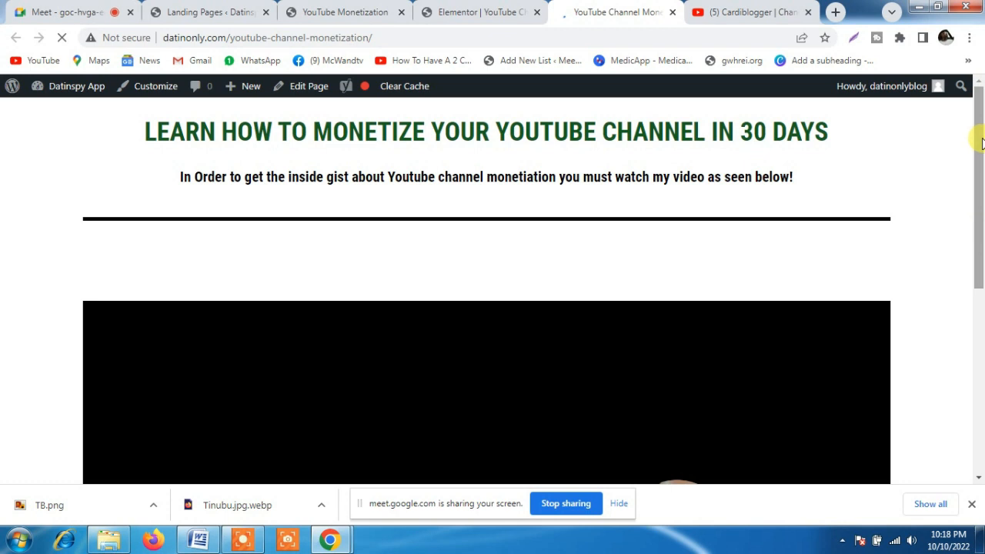
pyautogui.moveTo(981, 144); pyautogui.dragTo(974, 402)
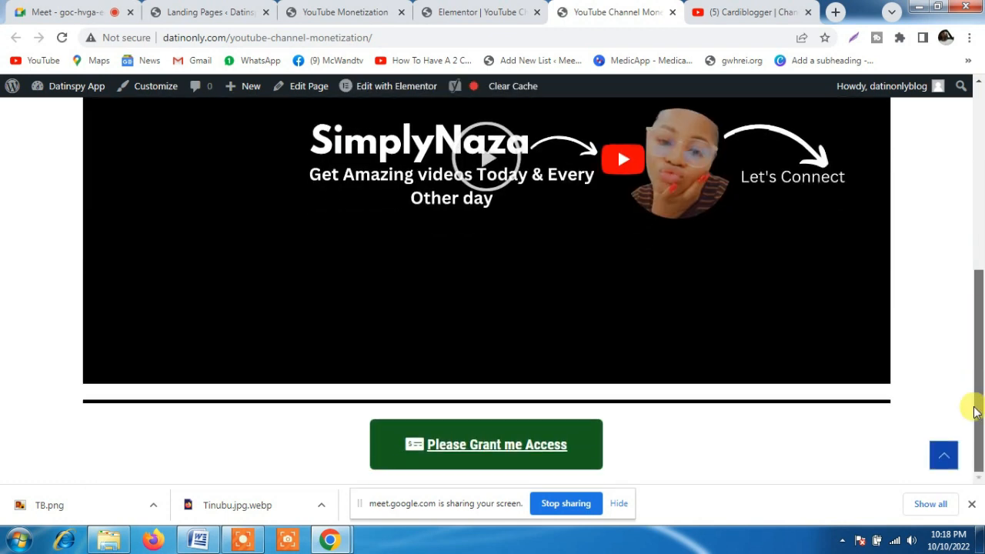
pyautogui.click(493, 445)
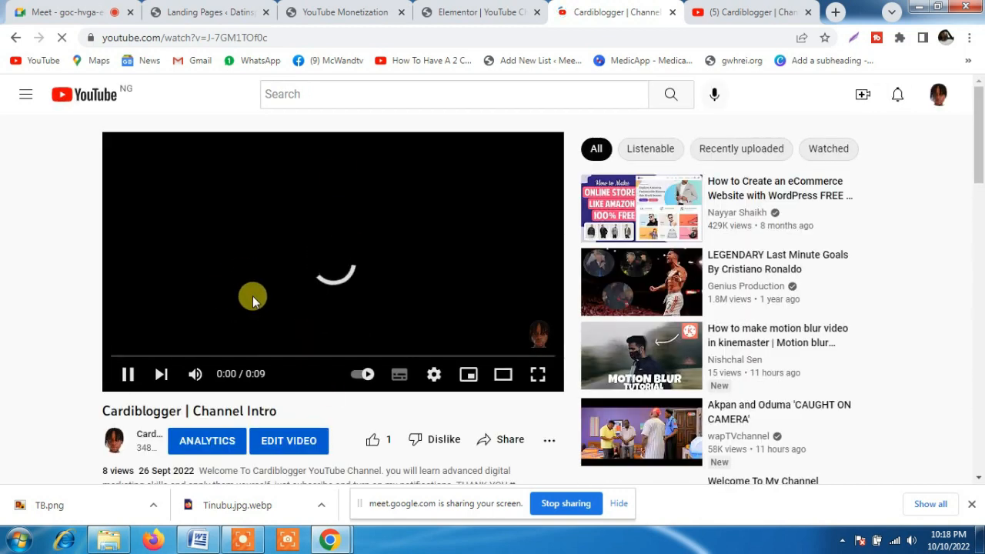
# Leave the opened video for the YouTube home page and close that test tab
pyautogui.click(94, 96)
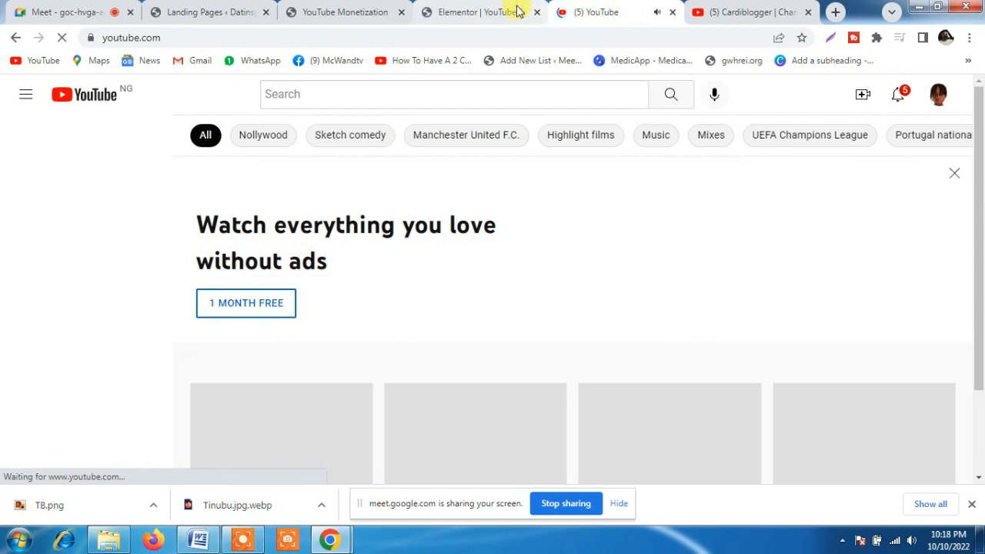
pyautogui.click(495, 12)
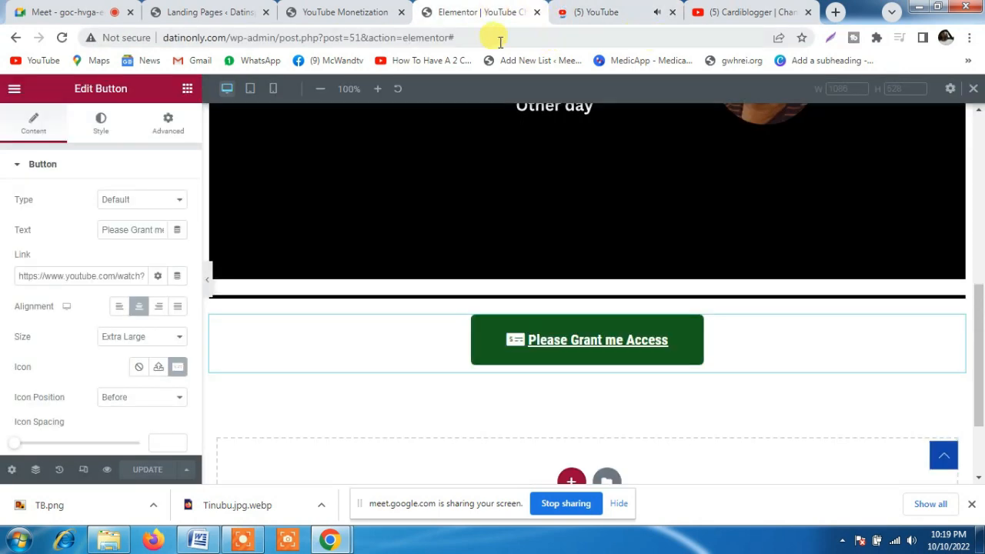
pyautogui.click(654, 17)
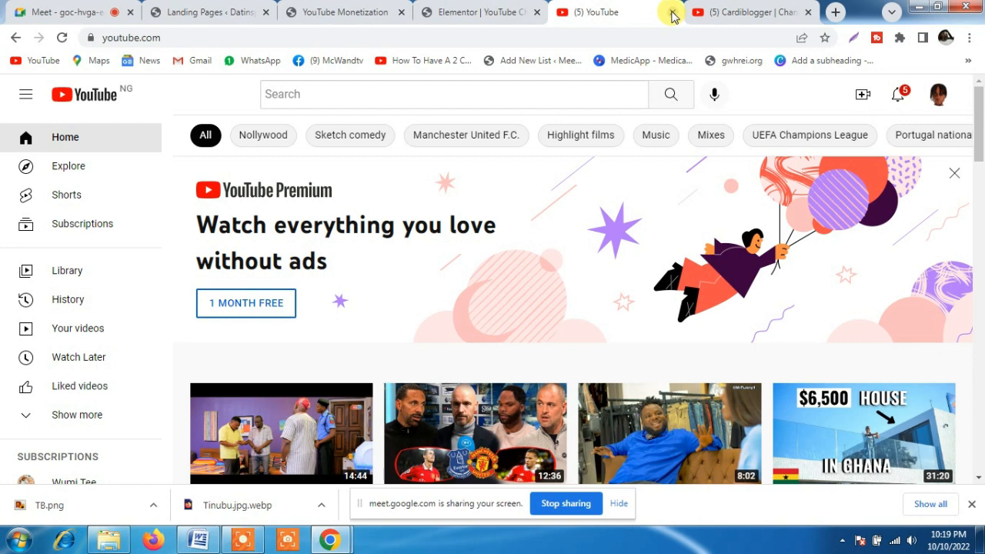
pyautogui.click(672, 13)
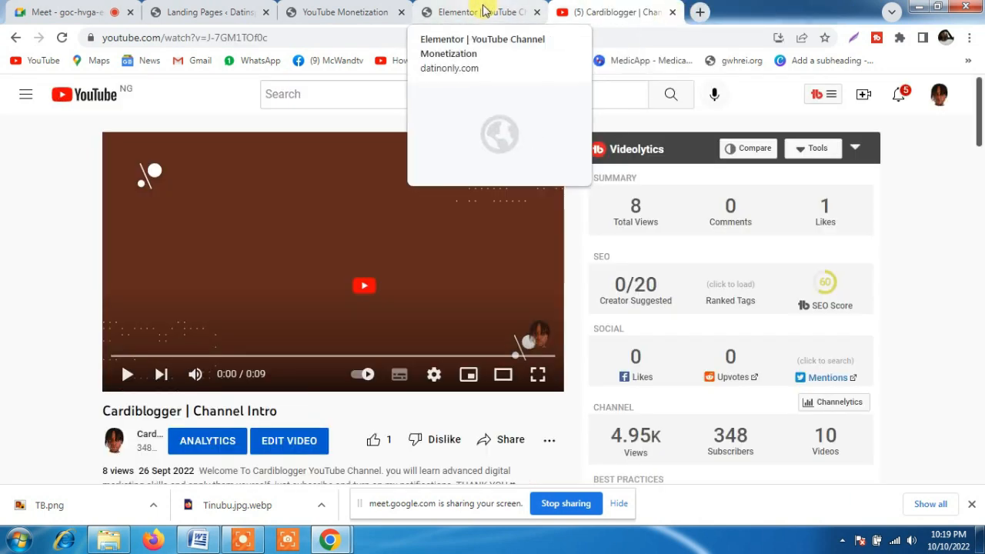
# Return to the PluginOps Landing Pages list in the WordPress dashboard
pyautogui.click(315, 9)
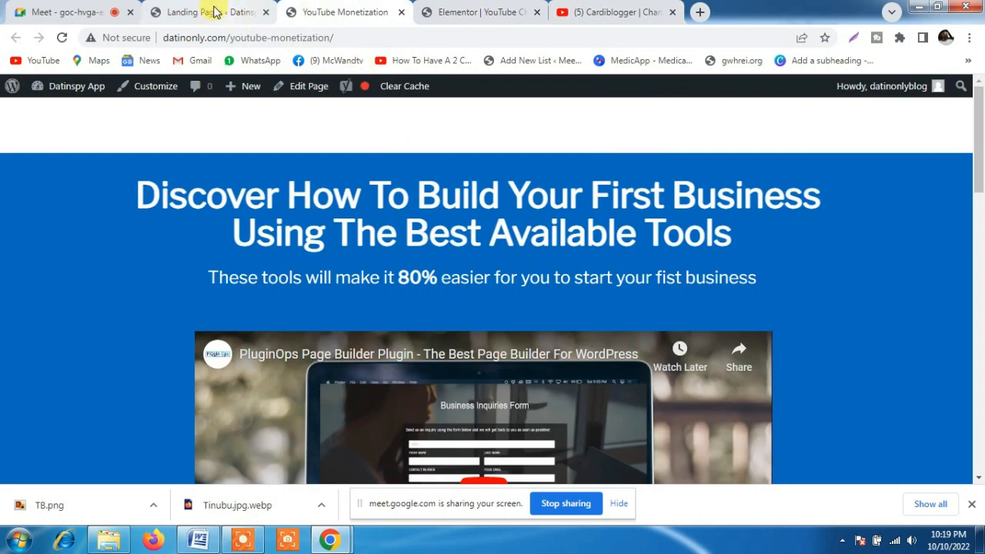
pyautogui.click(239, 11)
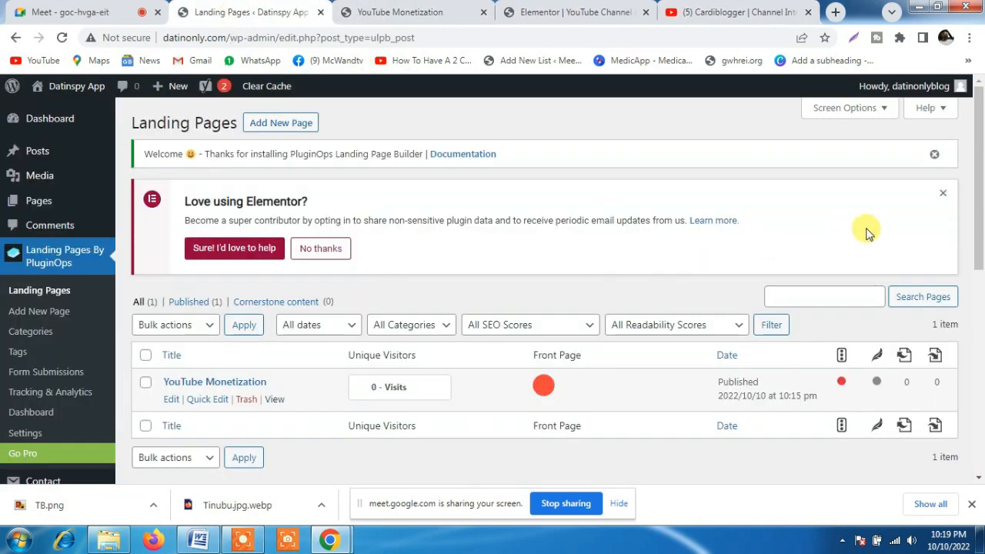
pyautogui.moveTo(980, 221); pyautogui.dragTo(981, 185)
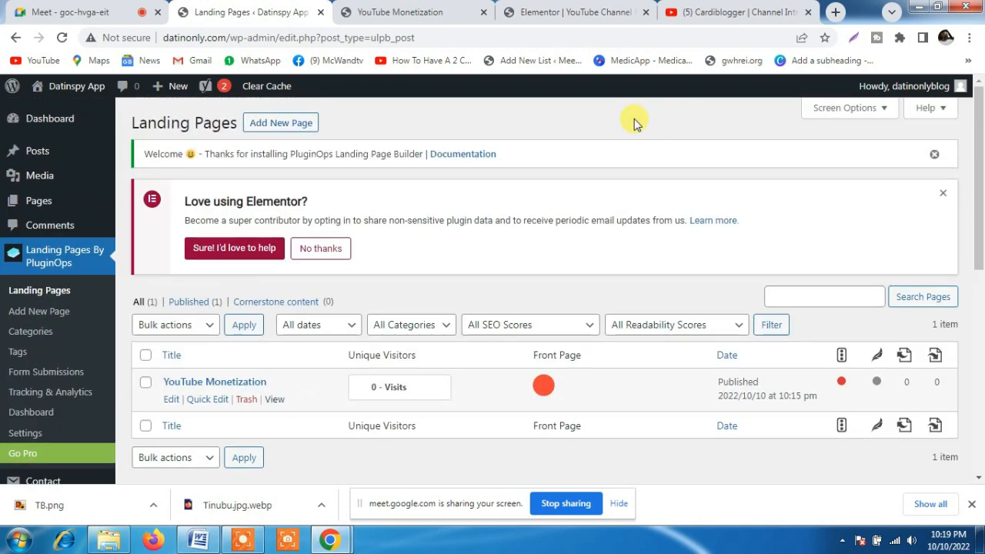